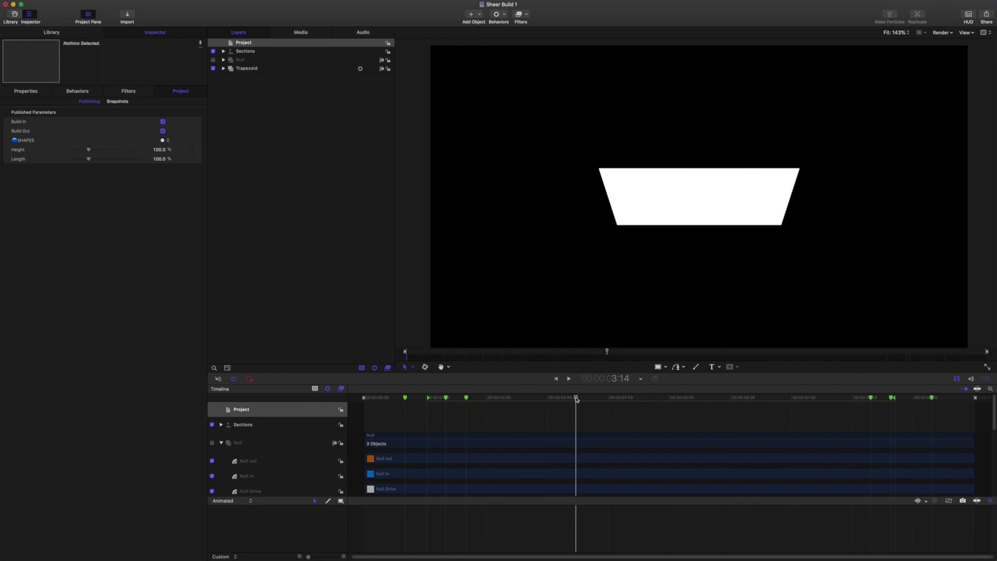
Set the published Length to 135% and scrub through the timeline to preview the trapezoid's build animation.
{"action": "left_click_drag", "start_coordinate": [575, 399], "coordinate": [795, 440]}
{"action": "left_click_drag", "start_coordinate": [159, 159], "coordinate": [735, 434]}
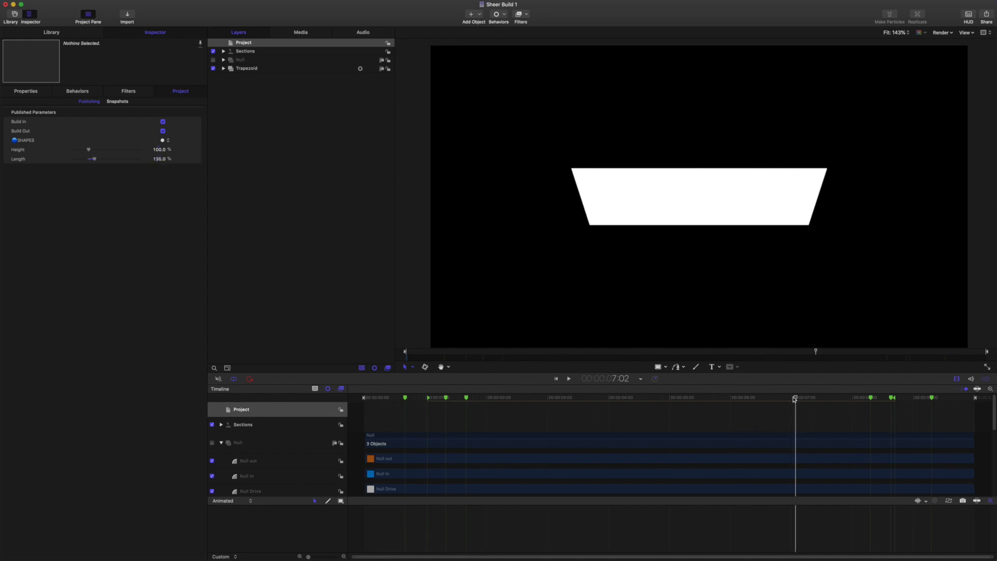
{"action": "left_click_drag", "start_coordinate": [795, 397], "coordinate": [720, 415]}
{"action": "left_click_drag", "start_coordinate": [757, 452], "coordinate": [638, 437]}
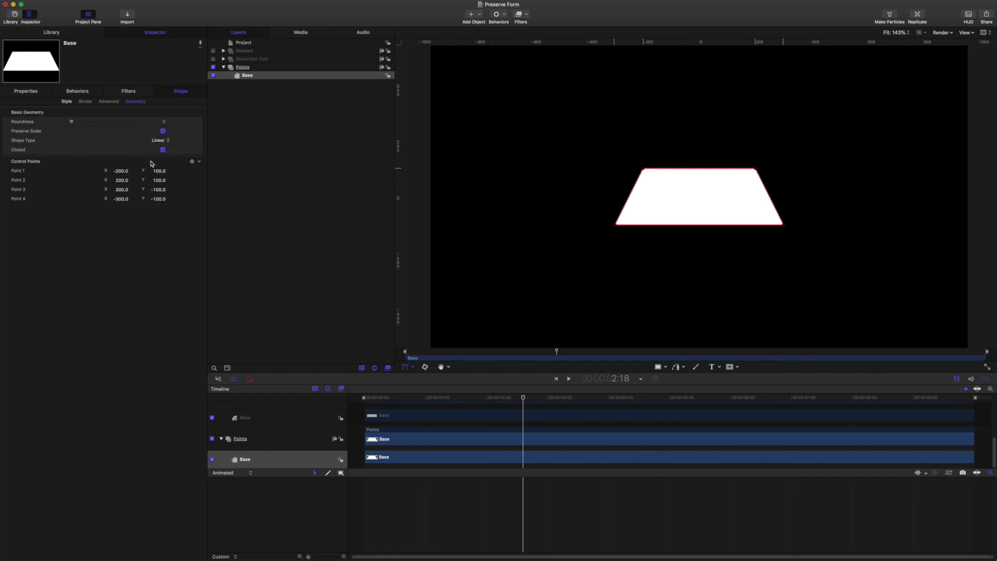
Try scaling the Points group's Base shape separately in Y and X, and restore its scale to 100%.
{"action": "left_click", "coordinate": [25, 92]}
{"action": "left_click", "coordinate": [8, 132]}
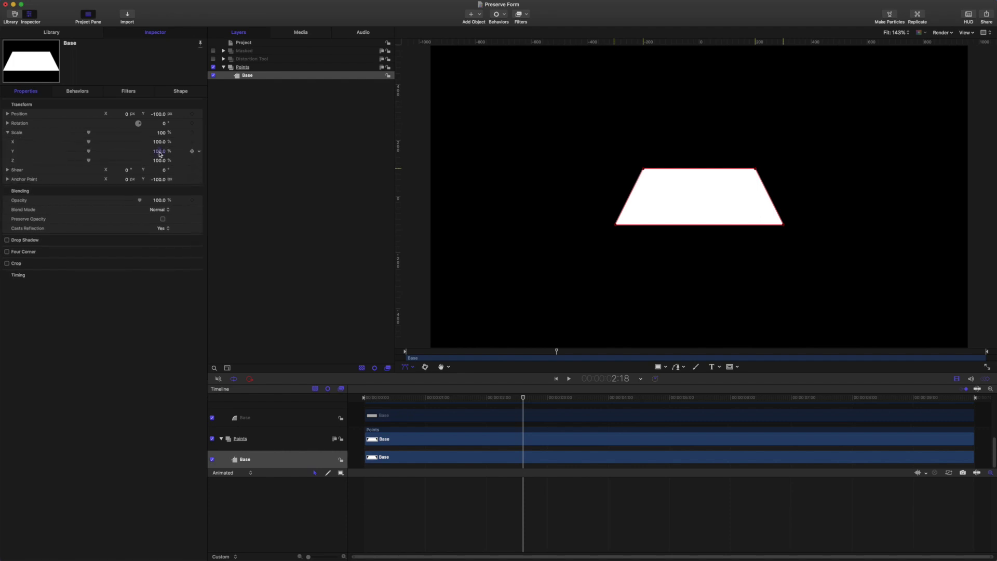
{"action": "left_click_drag", "start_coordinate": [158, 151], "coordinate": [180, 151]}
{"action": "left_click_drag", "start_coordinate": [158, 141], "coordinate": [198, 142]}
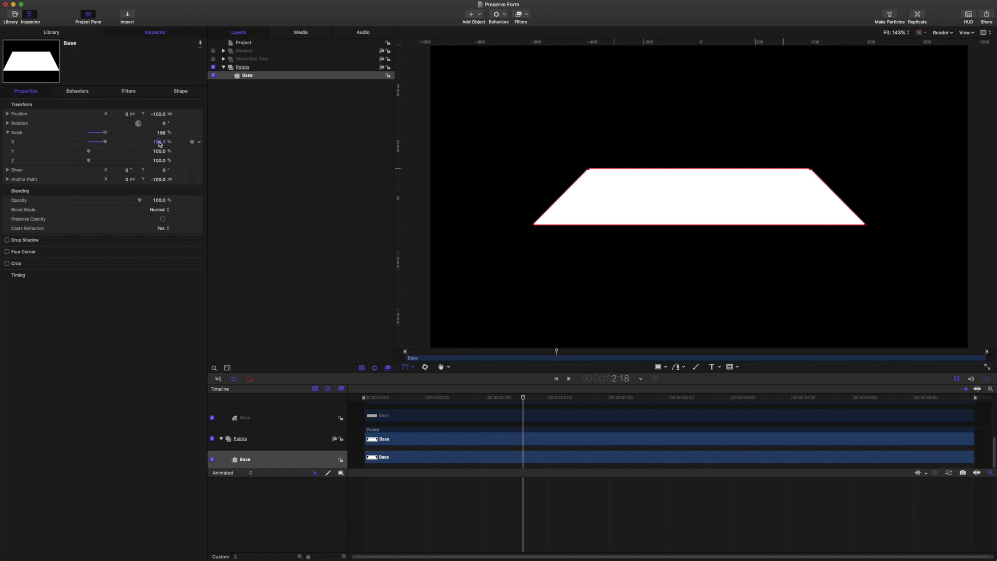
{"action": "type", "text": "100"}
{"action": "key", "text": "Return"}
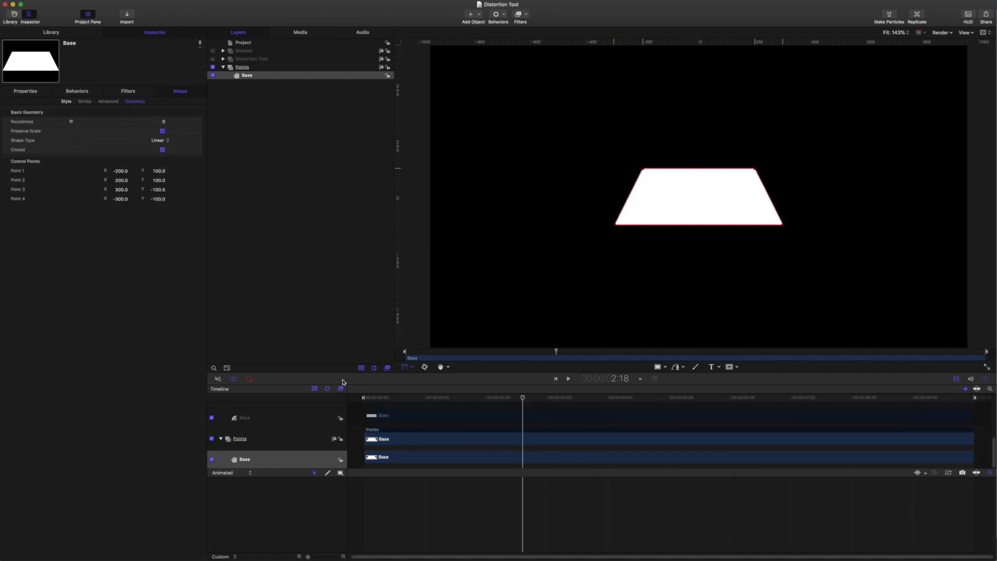
Hide the Points group, show the Distortion Tool group and select its Base shape.
{"action": "left_click", "coordinate": [413, 368]}
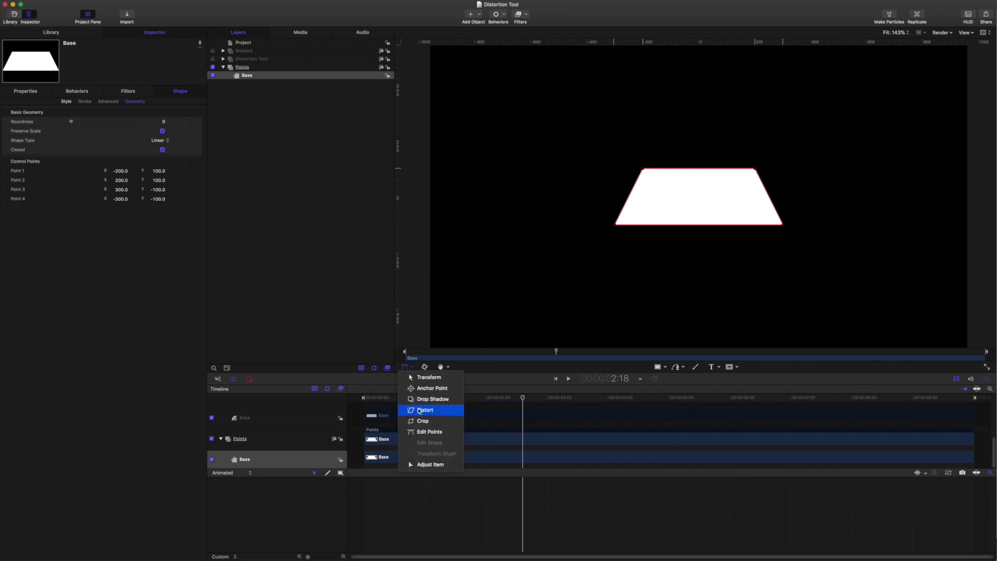
{"action": "left_click", "coordinate": [376, 352]}
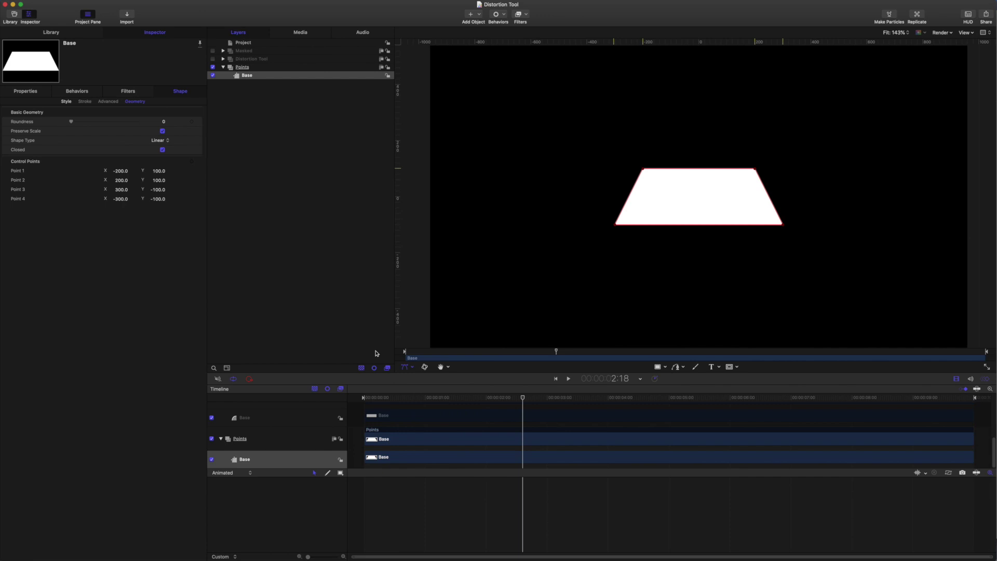
{"action": "left_click", "coordinate": [213, 68]}
{"action": "left_click", "coordinate": [223, 58]}
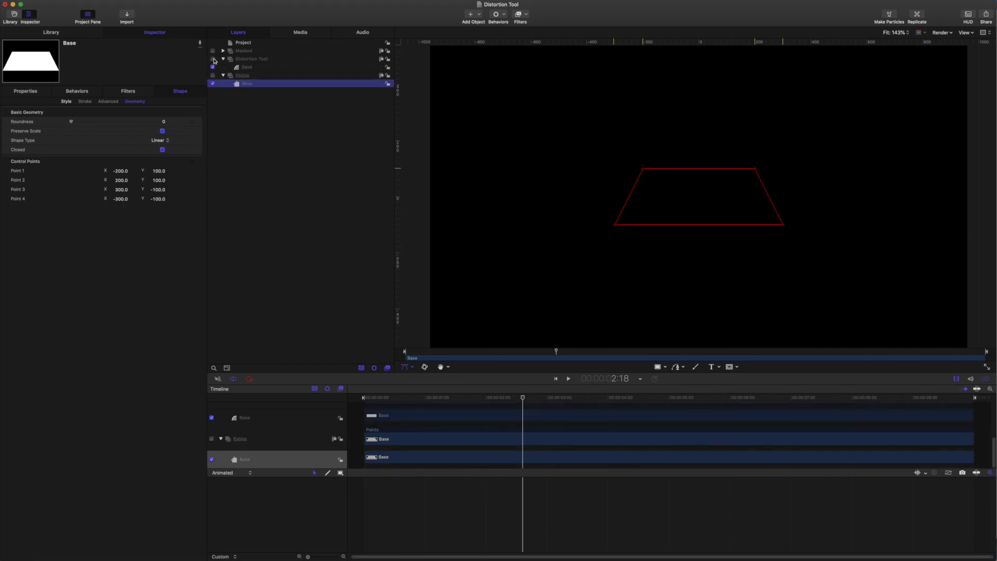
{"action": "left_click", "coordinate": [212, 58]}
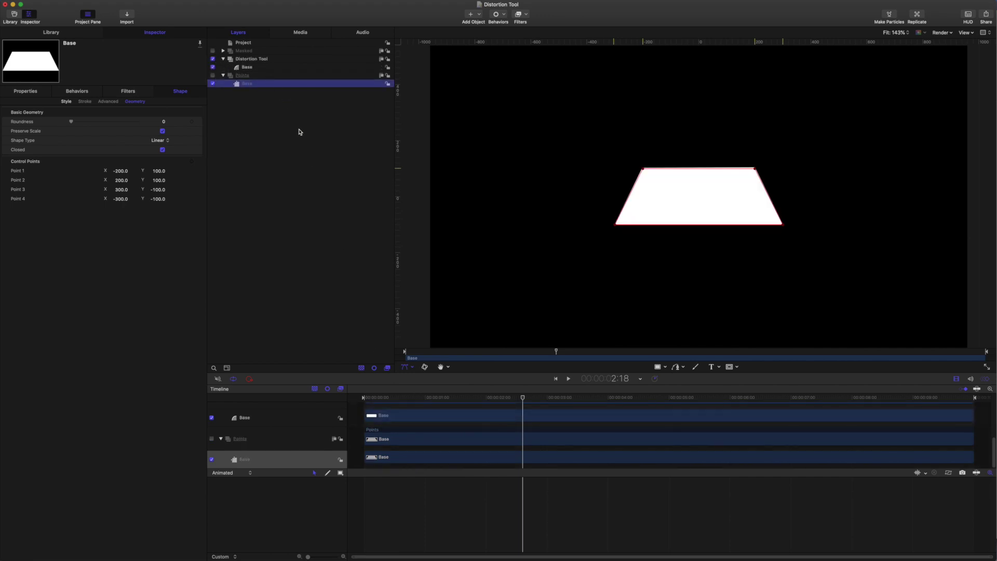
{"action": "left_click", "coordinate": [248, 68]}
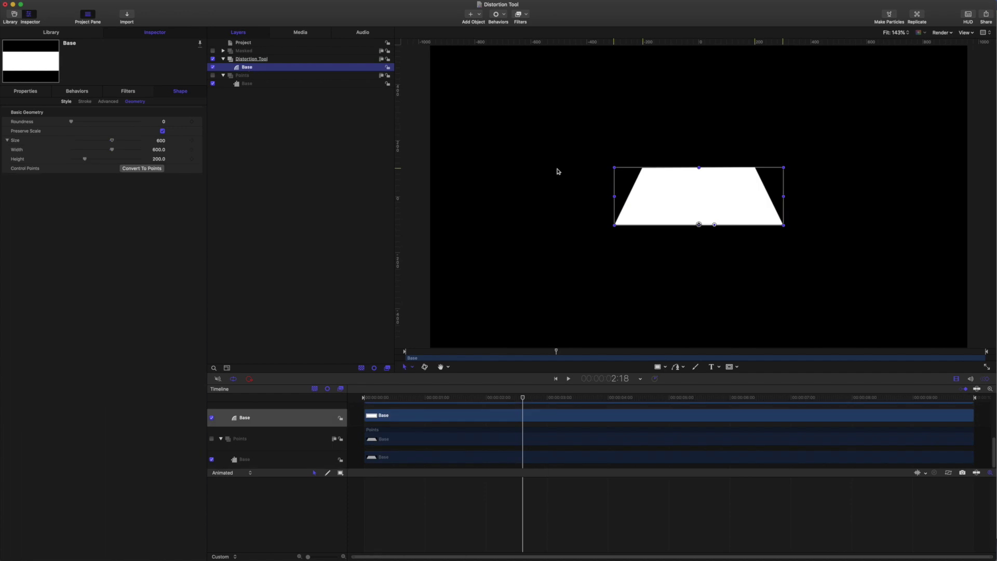
Examine the Base shape's distorted corners with the Distort tool and return to the Transform tool.
{"action": "left_click", "coordinate": [410, 368]}
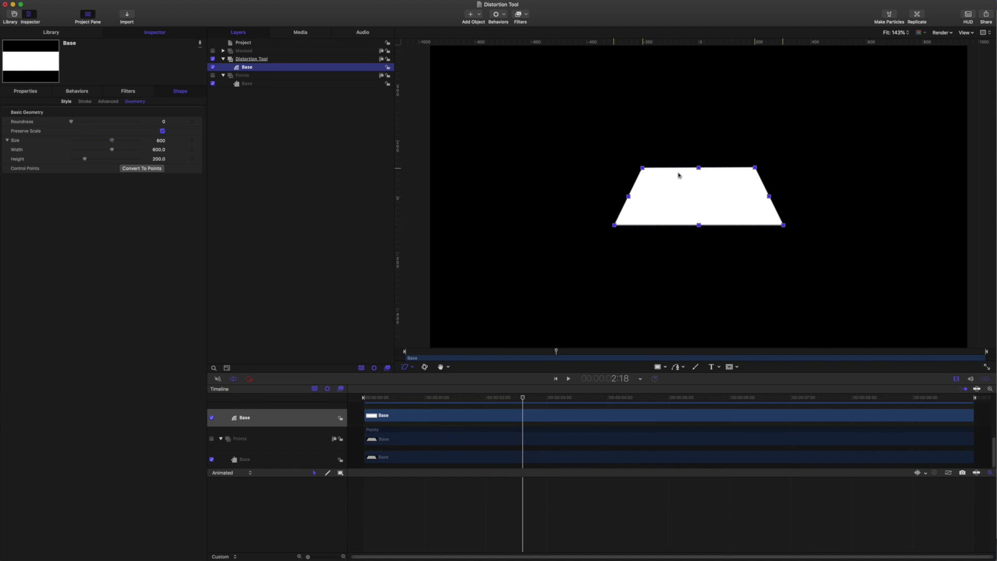
{"action": "left_click", "coordinate": [413, 370]}
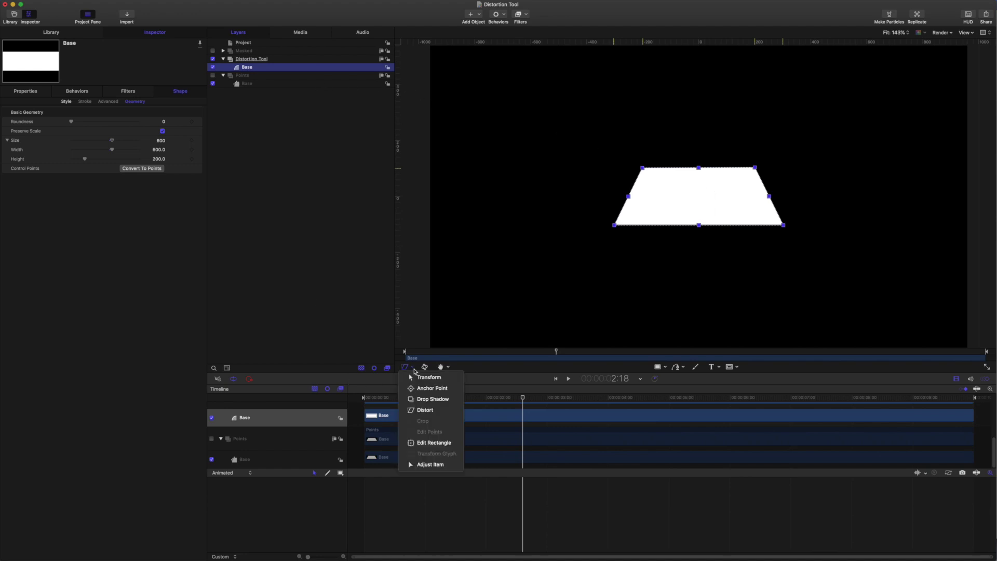
{"action": "left_click", "coordinate": [421, 379]}
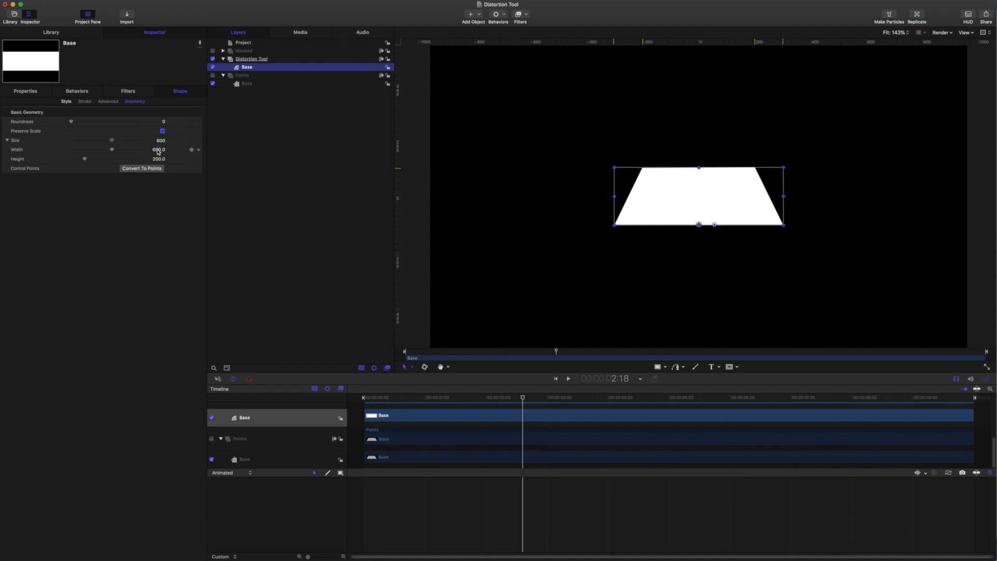
Try changing the Base shape's geometry Width and Height with the canvas overlays hidden, and undo both changes.
{"action": "key", "text": "super+slash"}
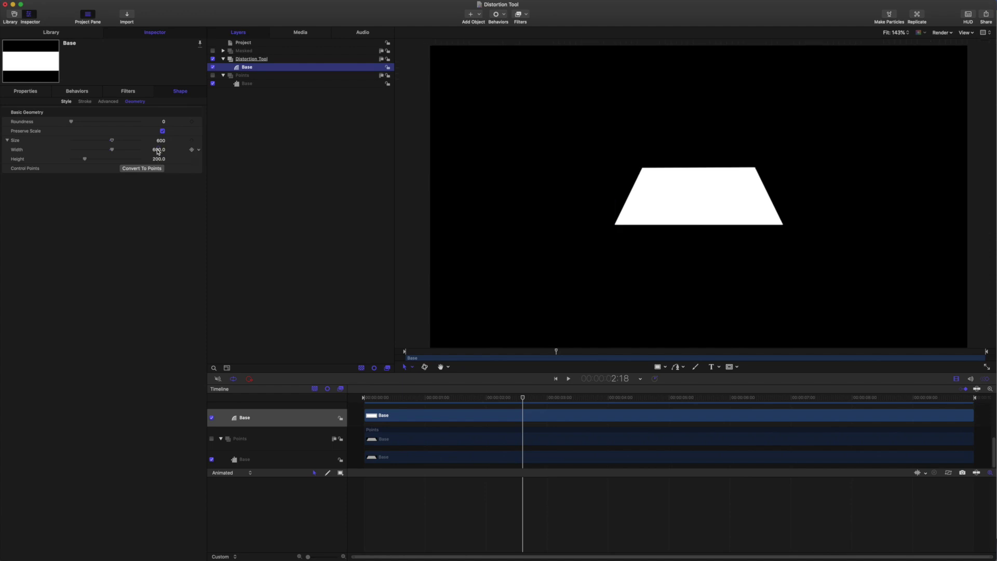
{"action": "mouse_move", "coordinate": [158, 151]}
{"action": "left_mouse_down"}
{"action": "mouse_move", "coordinate": [195, 151]}
{"action": "mouse_move", "coordinate": [157, 159]}
{"action": "left_mouse_up"}
{"action": "key", "text": "super+z"}
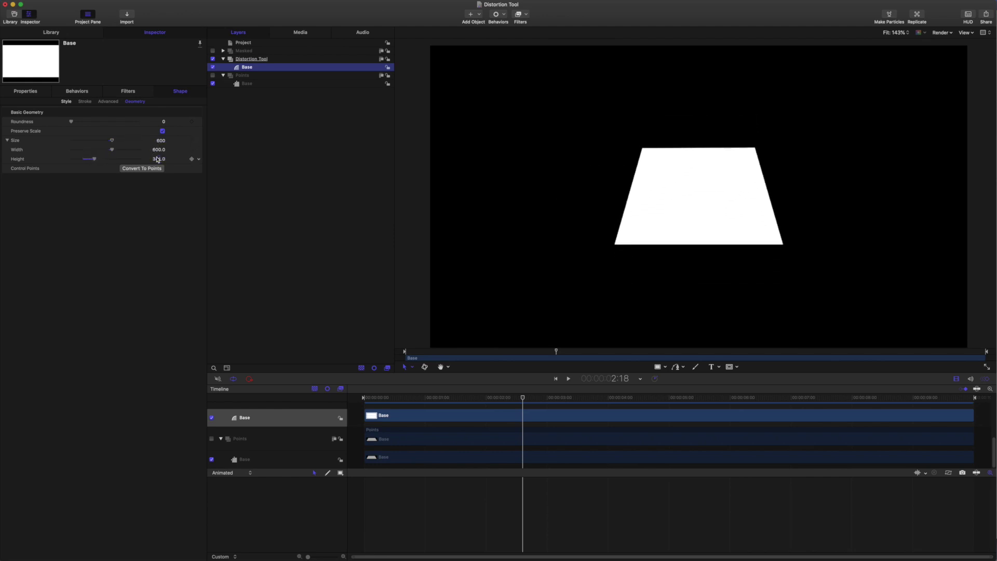
{"action": "key", "text": "super+z"}
Try changing the distorted Base shape's X and Y Scale properties, and undo both changes.
{"action": "left_click", "coordinate": [26, 92]}
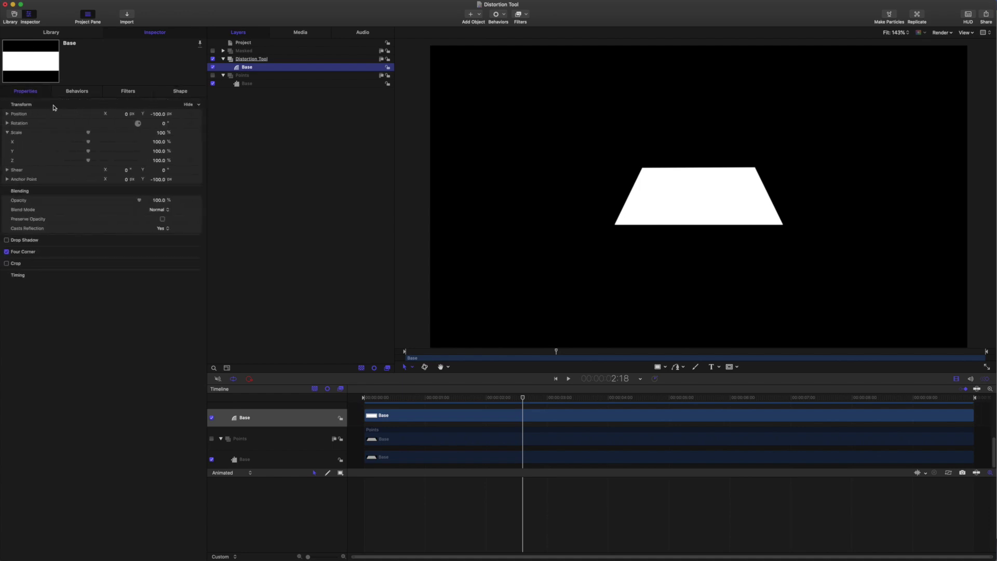
{"action": "mouse_move", "coordinate": [159, 144]}
{"action": "left_mouse_down"}
{"action": "mouse_move", "coordinate": [187, 144]}
{"action": "mouse_move", "coordinate": [160, 144]}
{"action": "mouse_move", "coordinate": [179, 151]}
{"action": "mouse_move", "coordinate": [159, 153]}
{"action": "left_mouse_up"}
{"action": "key", "text": "super+z"}
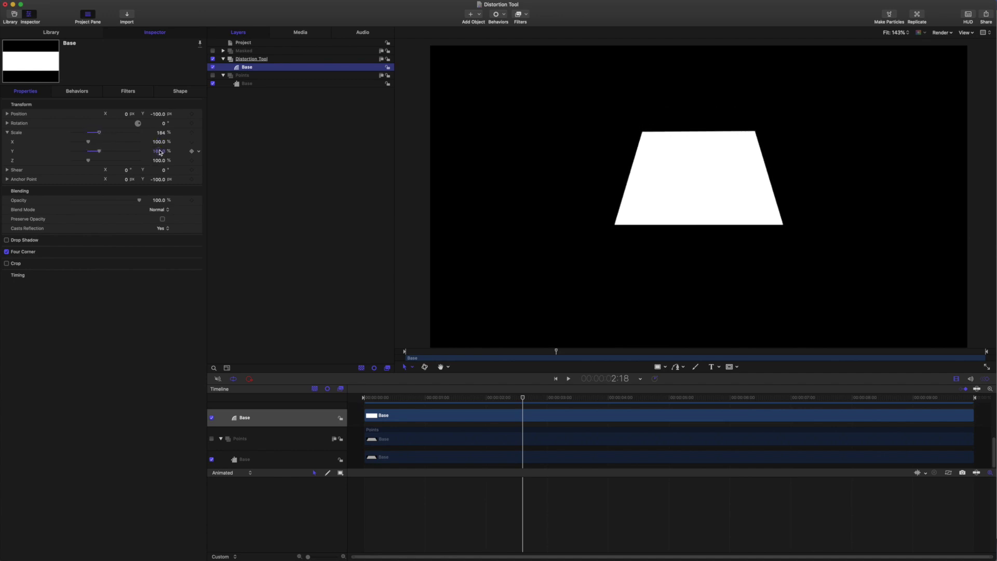
{"action": "key", "text": "super+z"}
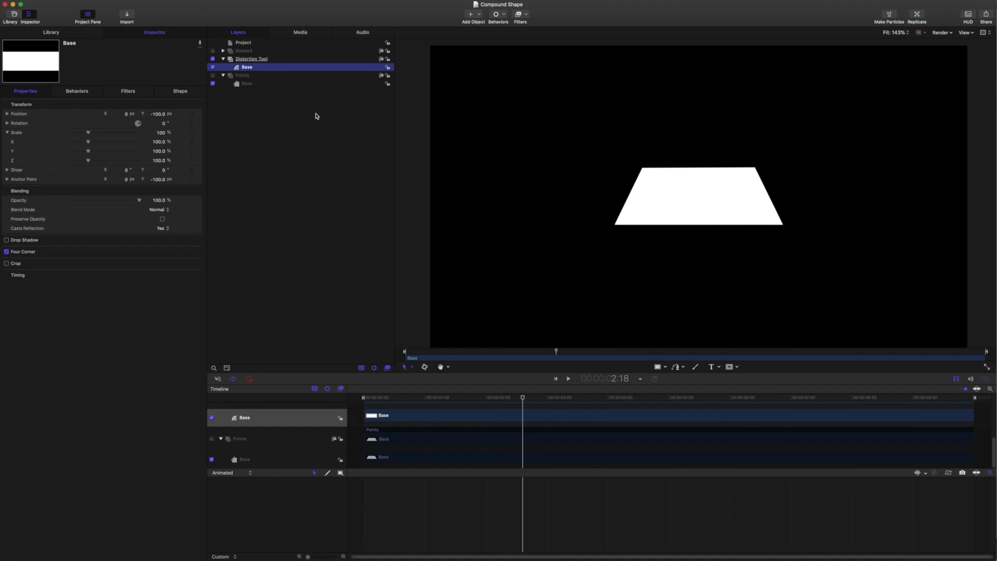
Hide the Distortion Tool group, then show the Masked group and expand its layers.
{"action": "left_click", "coordinate": [224, 59]}
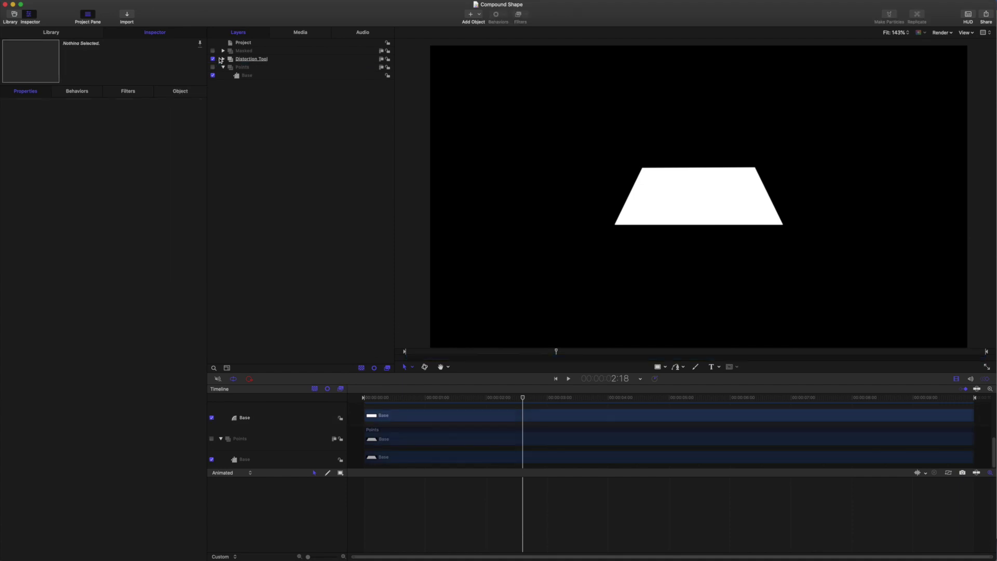
{"action": "left_click", "coordinate": [213, 58]}
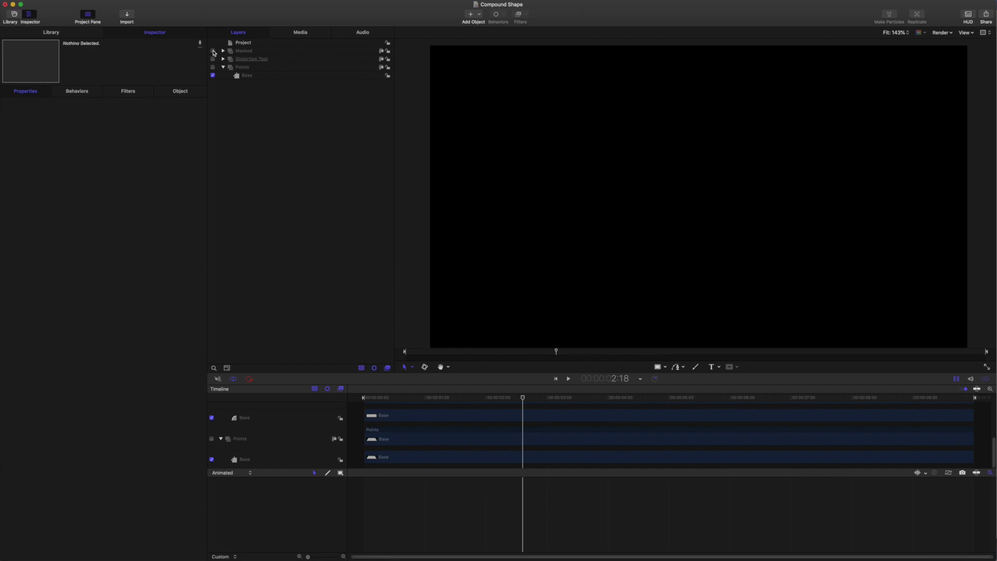
{"action": "left_click", "coordinate": [212, 51]}
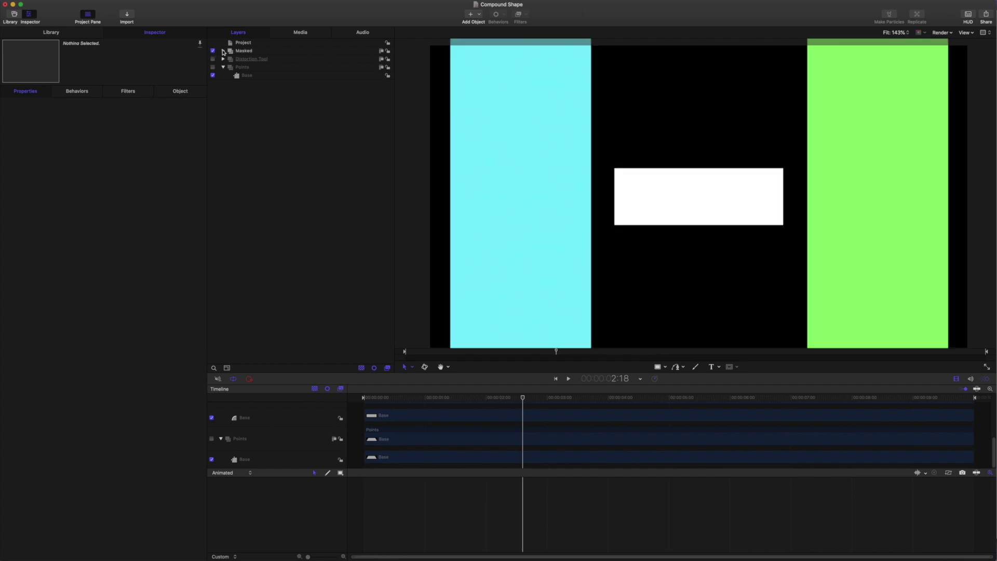
{"action": "left_click", "coordinate": [223, 51]}
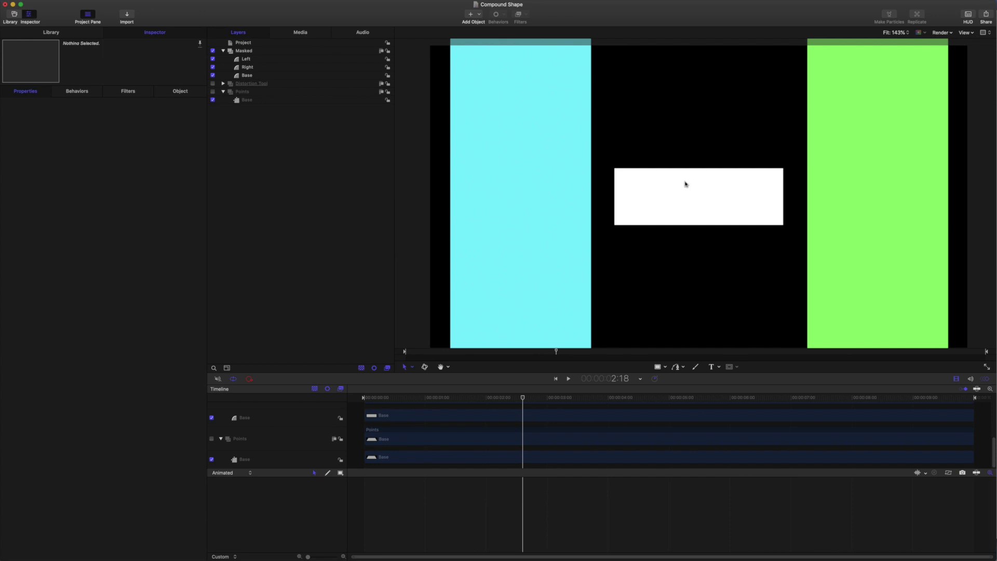
Examine the anchor points of the Base, Left and Right rectangles in the Masked group.
{"action": "left_click", "coordinate": [259, 77]}
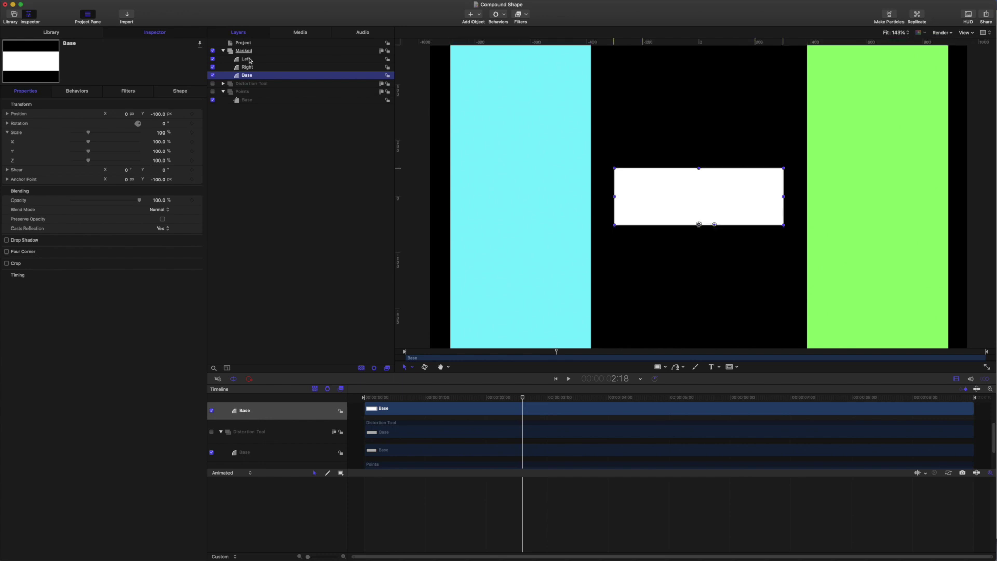
{"action": "left_click", "coordinate": [249, 61]}
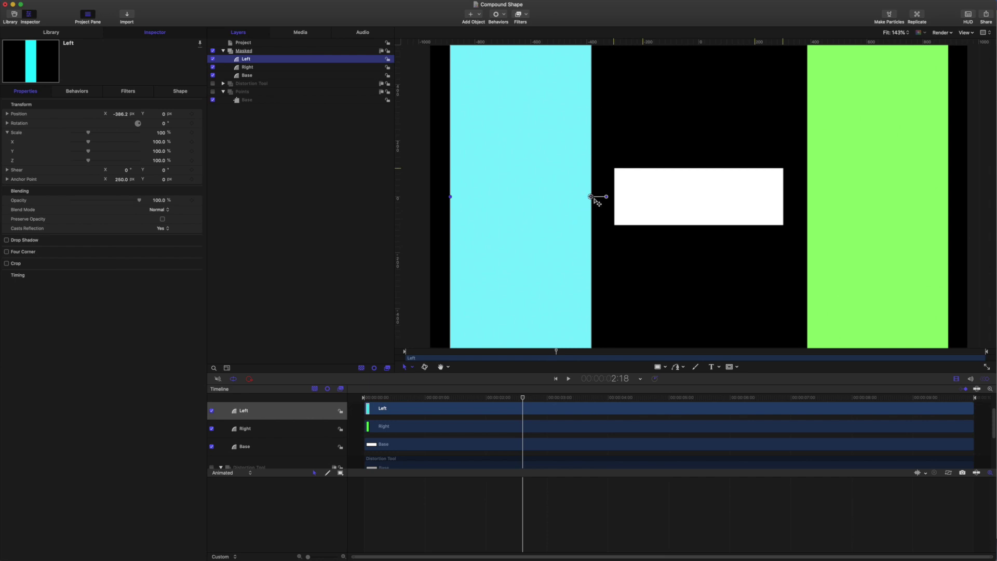
{"action": "left_click", "coordinate": [248, 67]}
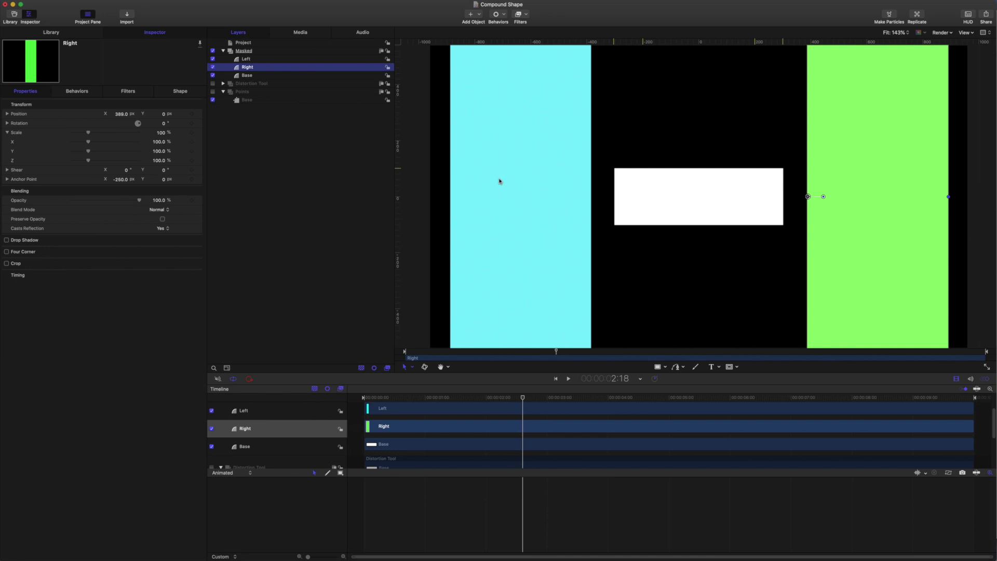
Add a Link parameter behavior to the Left rectangle's Position X.
{"action": "left_click", "coordinate": [253, 59]}
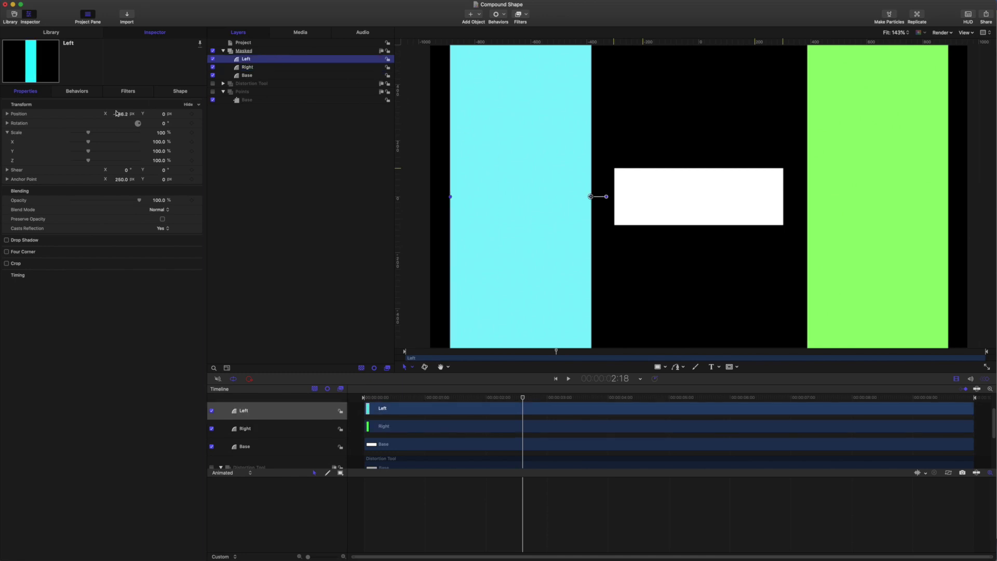
{"action": "left_click", "coordinate": [8, 114]}
{"action": "left_click", "coordinate": [199, 124]}
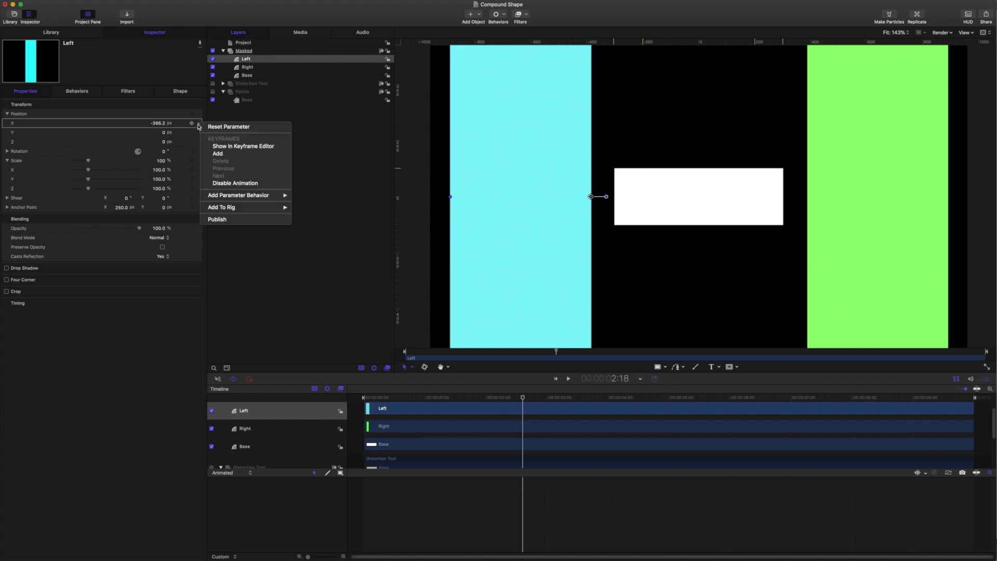
{"action": "mouse_move", "coordinate": [231, 196]}
{"action": "left_click", "coordinate": [305, 224]}
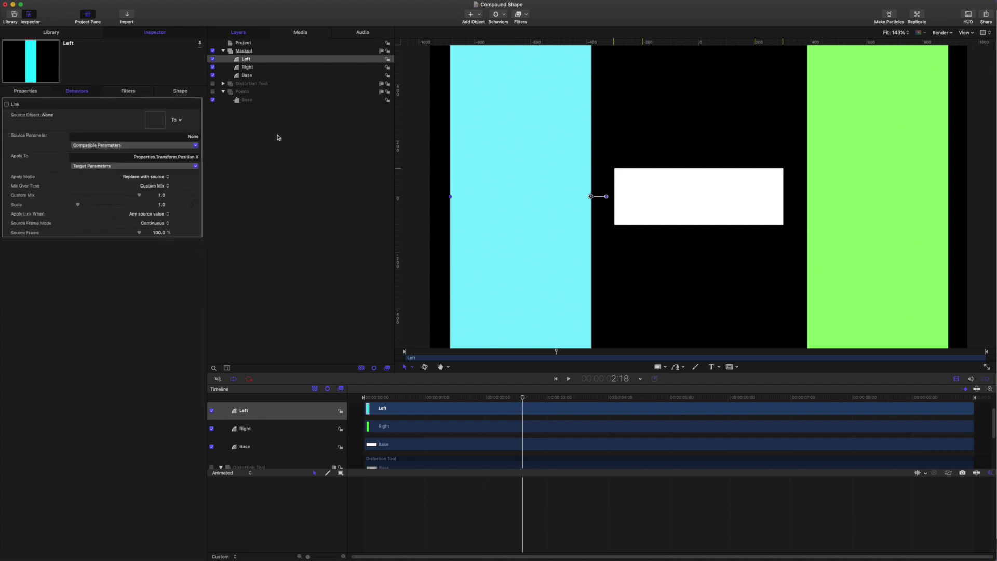
Set the Masked group's Base as the link's source object and its Left Edge as the source parameter.
{"action": "left_click_drag", "start_coordinate": [247, 83], "coordinate": [155, 120]}
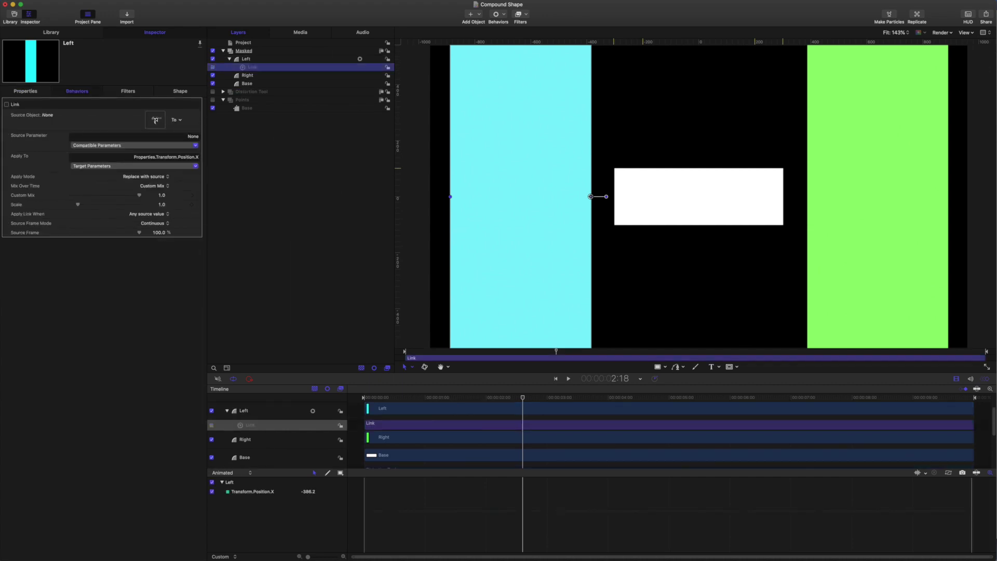
{"action": "left_click", "coordinate": [192, 147]}
{"action": "mouse_move", "coordinate": [187, 154]}
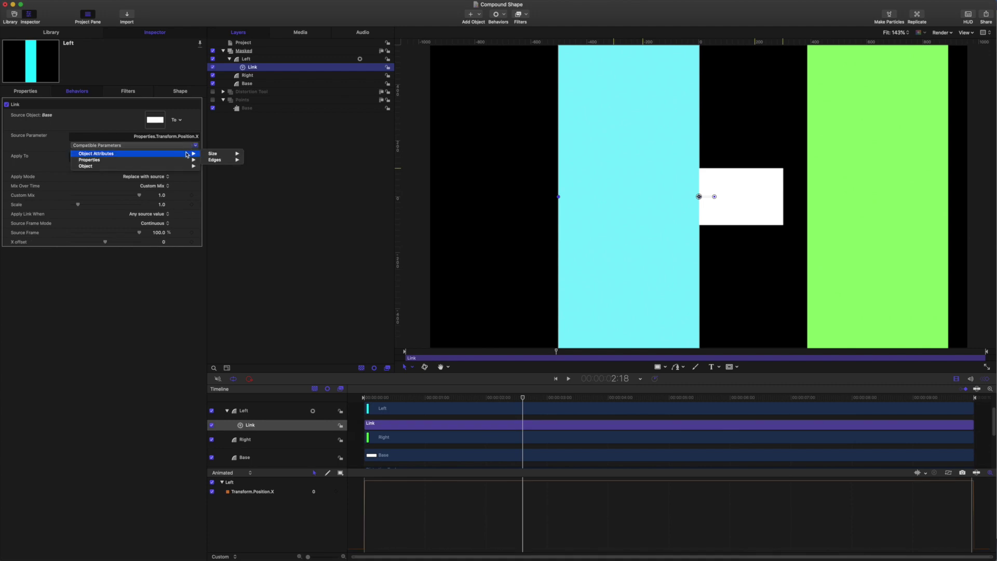
{"action": "mouse_move", "coordinate": [223, 160]}
{"action": "left_click", "coordinate": [253, 160]}
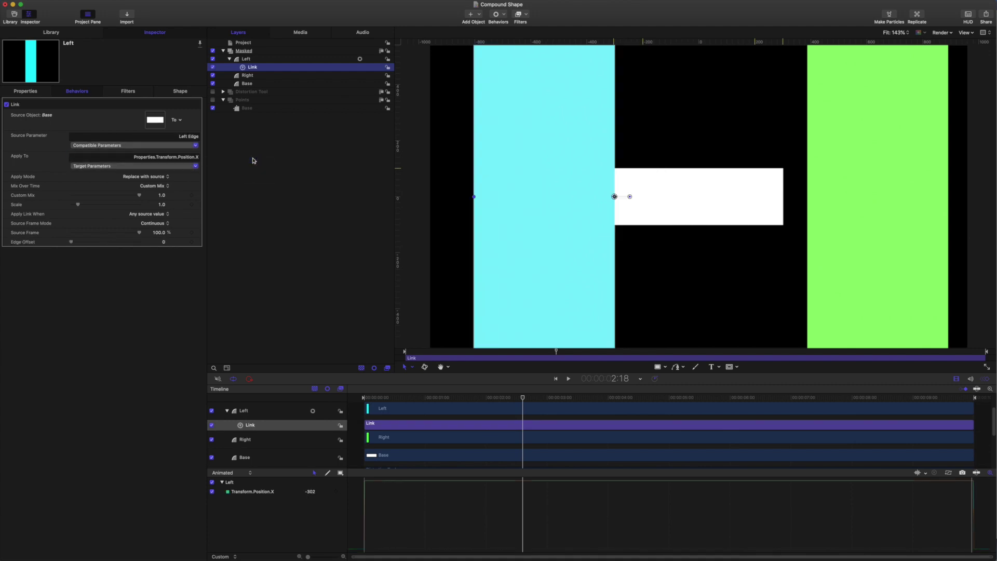
Rename the Left rectangle's Link behavior to "edge".
{"action": "left_click", "coordinate": [256, 67]}
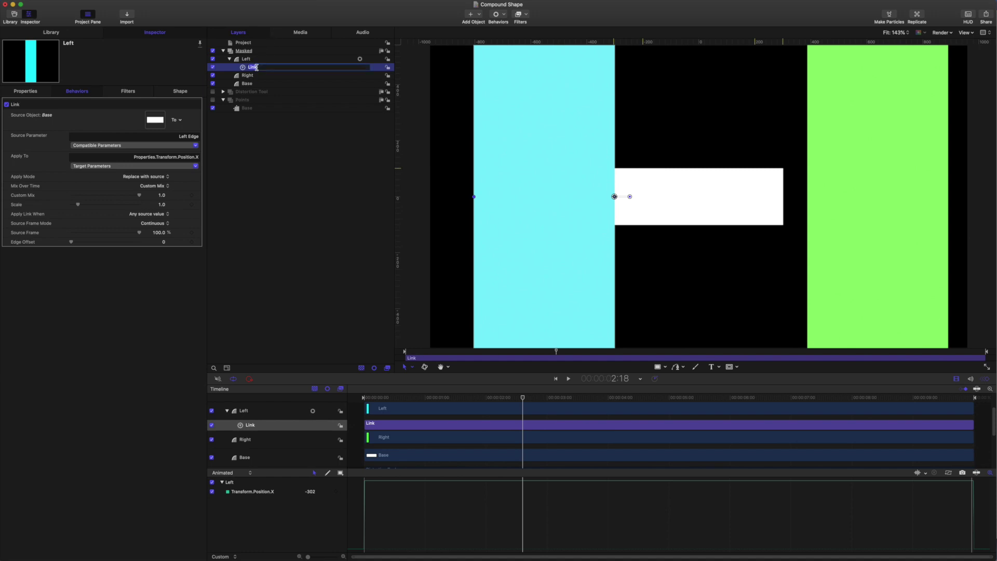
{"action": "type", "text": "edge"}
{"action": "key", "text": "Return"}
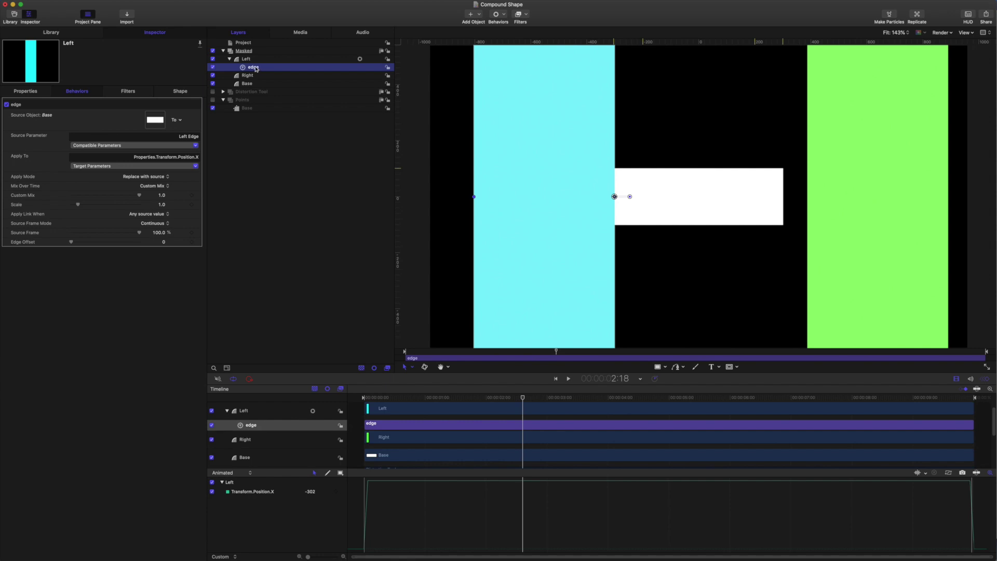
Copy the Left rectangle's edge behavior to the Right rectangle and set the copy's source parameter to the Base's Right Edge.
{"action": "left_click_drag", "start_coordinate": [256, 70], "coordinate": [250, 76]}
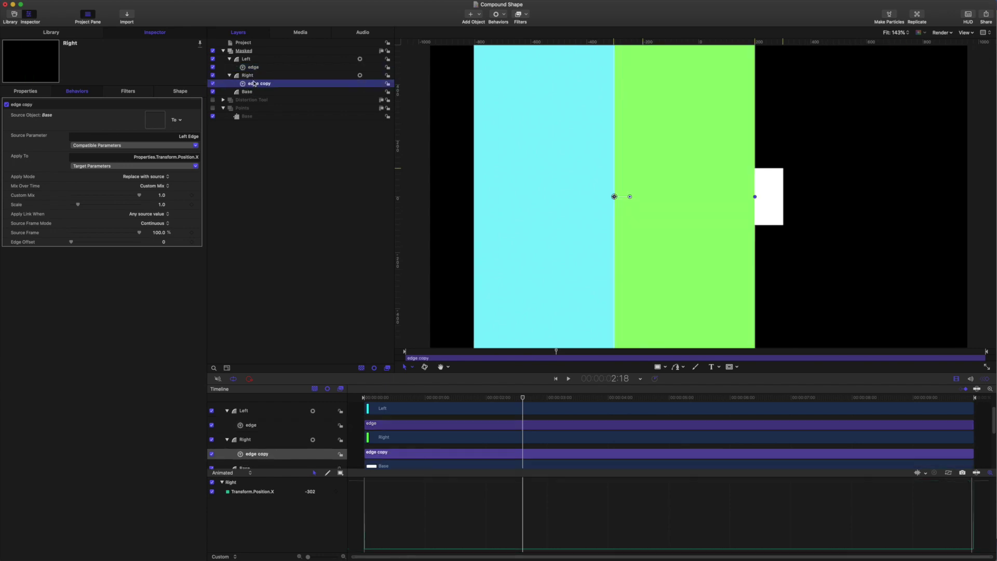
{"action": "left_click", "coordinate": [184, 146]}
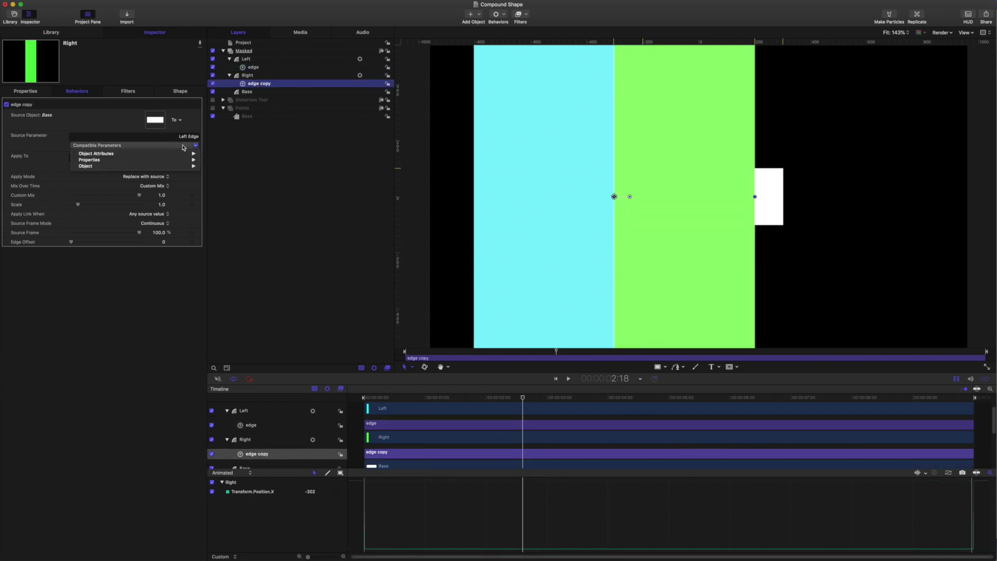
{"action": "mouse_move", "coordinate": [184, 153]}
{"action": "mouse_move", "coordinate": [222, 160]}
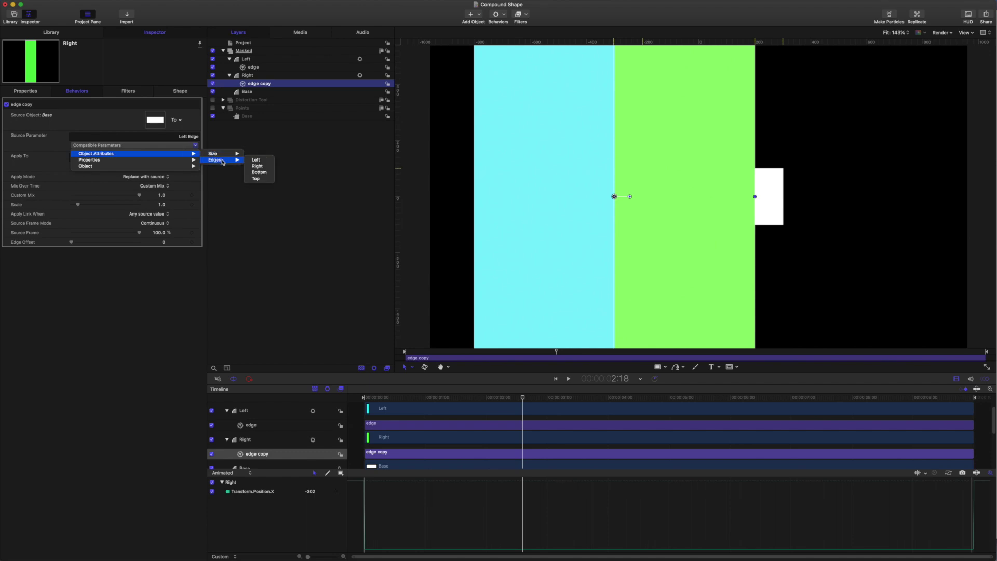
{"action": "left_click", "coordinate": [270, 166]}
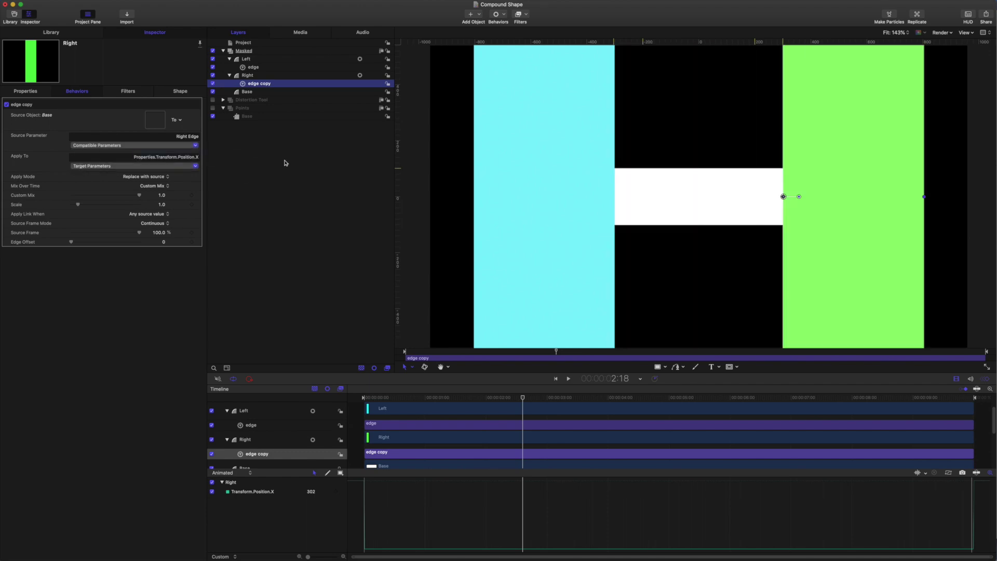
Rename the Right rectangle's copied Link behavior to "edge".
{"action": "double_click", "coordinate": [264, 84]}
{"action": "key", "text": "BackSpace"}
{"action": "key", "text": "BackSpace"}
{"action": "key", "text": "BackSpace"}
{"action": "key", "text": "BackSpace"}
{"action": "key", "text": "BackSpace"}
{"action": "key", "text": "Return"}
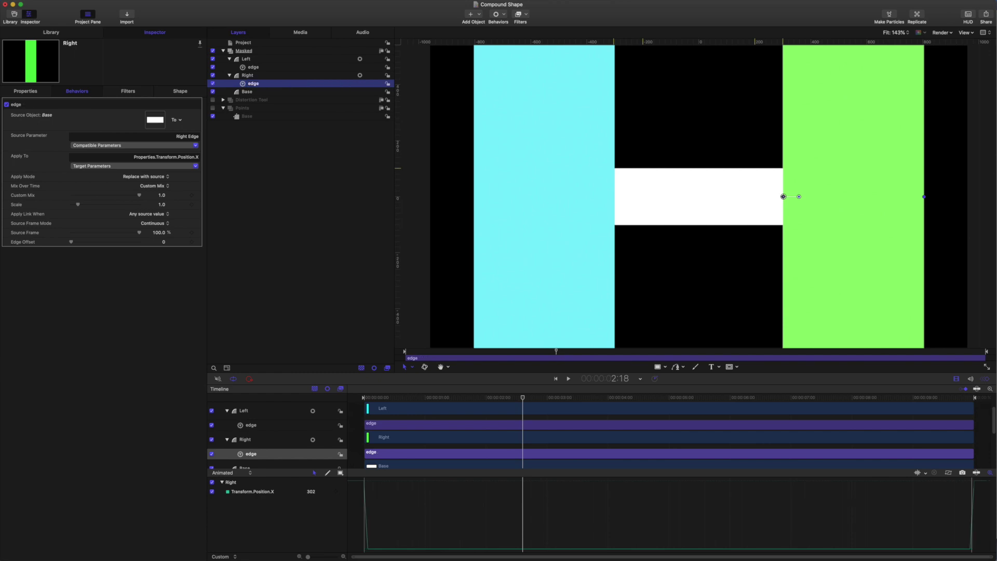
Add an image mask to the Base rectangle in the Masked group.
{"action": "left_click", "coordinate": [247, 92]}
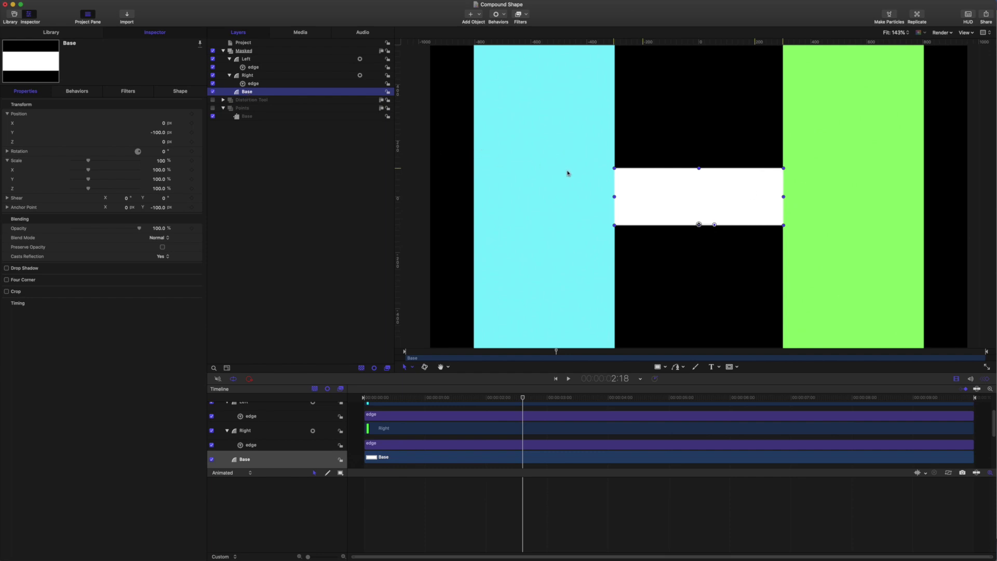
{"action": "right_click", "coordinate": [248, 93]}
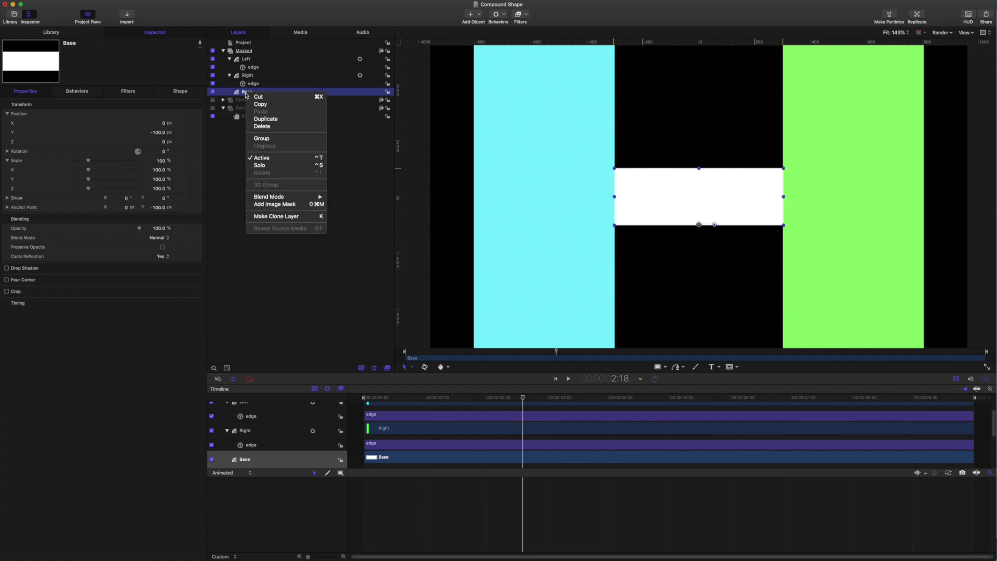
{"action": "left_click", "coordinate": [274, 204]}
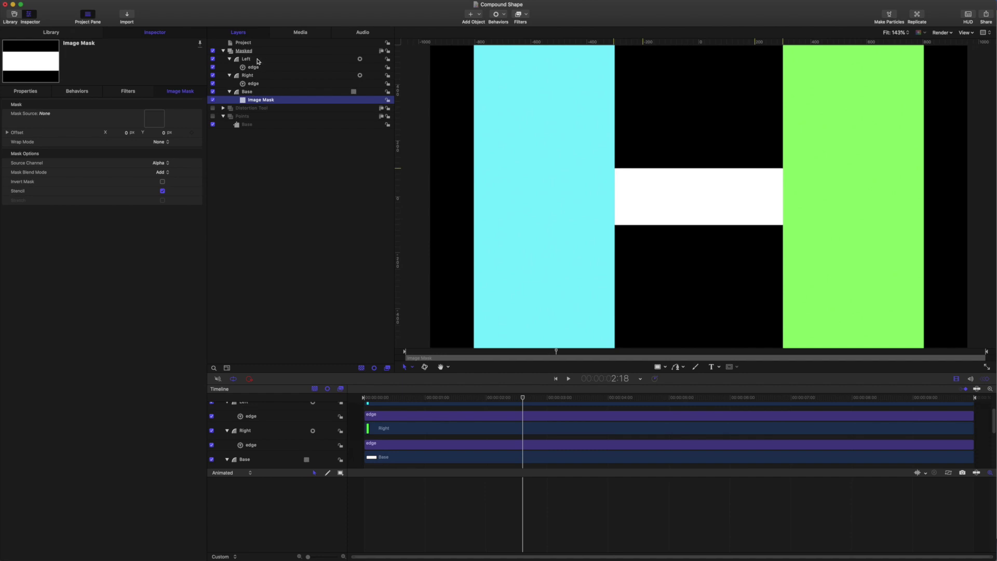
Group the Base rectangle together with its image mask and name the new group "Base".
{"action": "left_click", "coordinate": [250, 94]}
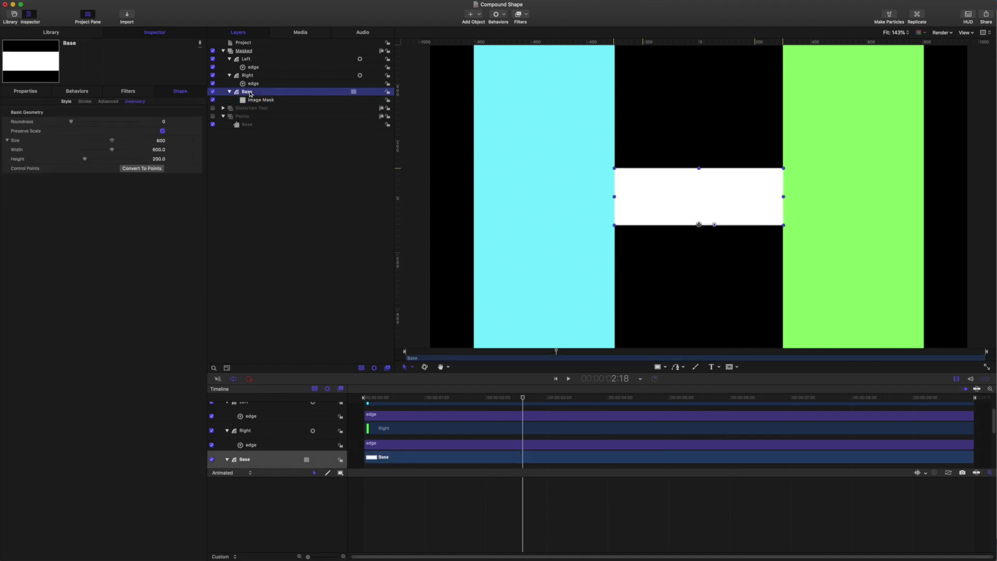
{"action": "key", "text": "super+shift+g"}
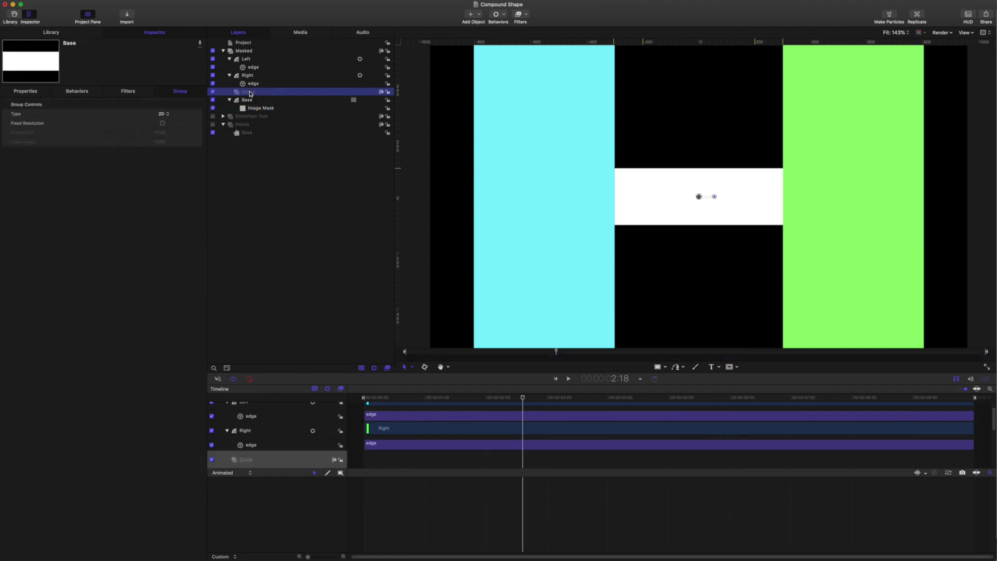
{"action": "double_click", "coordinate": [251, 92]}
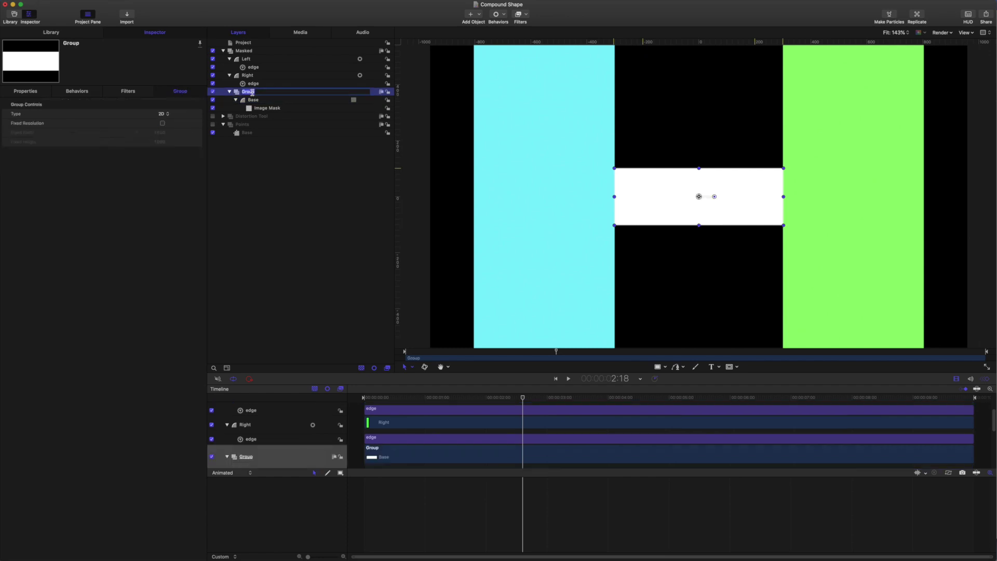
{"action": "type", "text": "Base"}
{"action": "key", "text": "Return"}
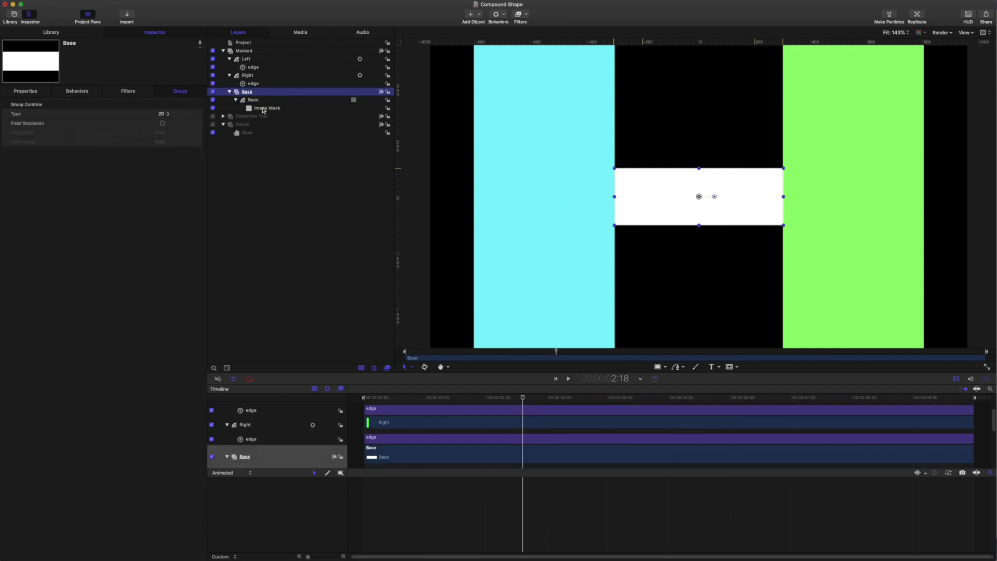
Move the image mask onto the Base group and make it use the Left rectangle as source with the Subtract blend mode.
{"action": "left_click", "coordinate": [250, 93]}
{"action": "left_click_drag", "start_coordinate": [250, 93], "coordinate": [250, 94]}
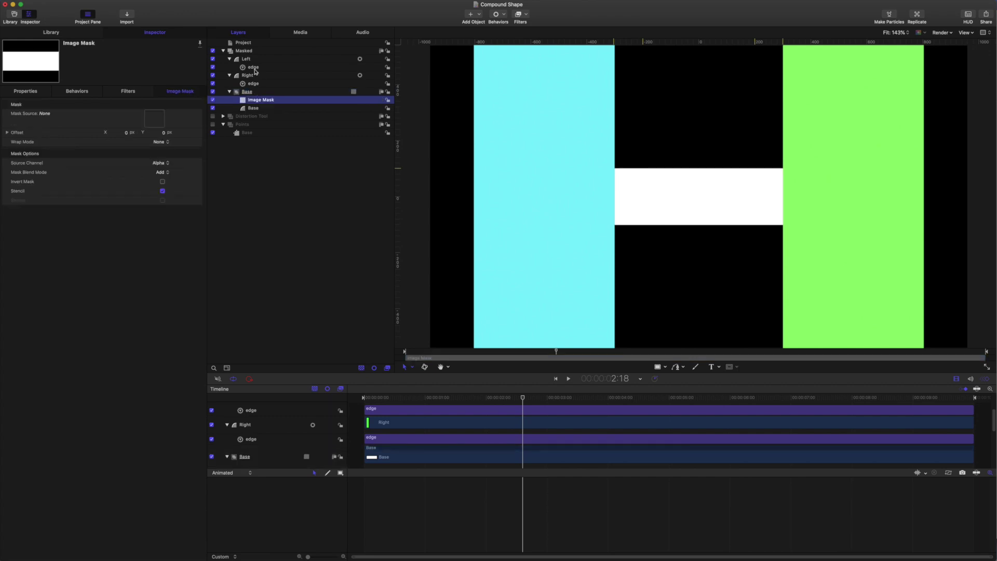
{"action": "left_click_drag", "start_coordinate": [142, 113], "coordinate": [154, 118]}
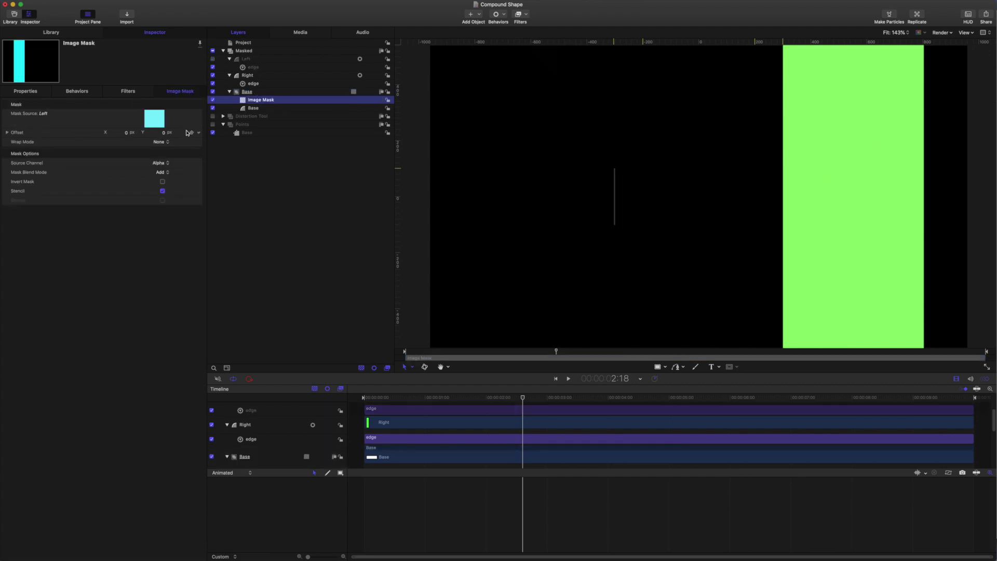
{"action": "left_click", "coordinate": [162, 172]}
{"action": "left_click", "coordinate": [165, 180]}
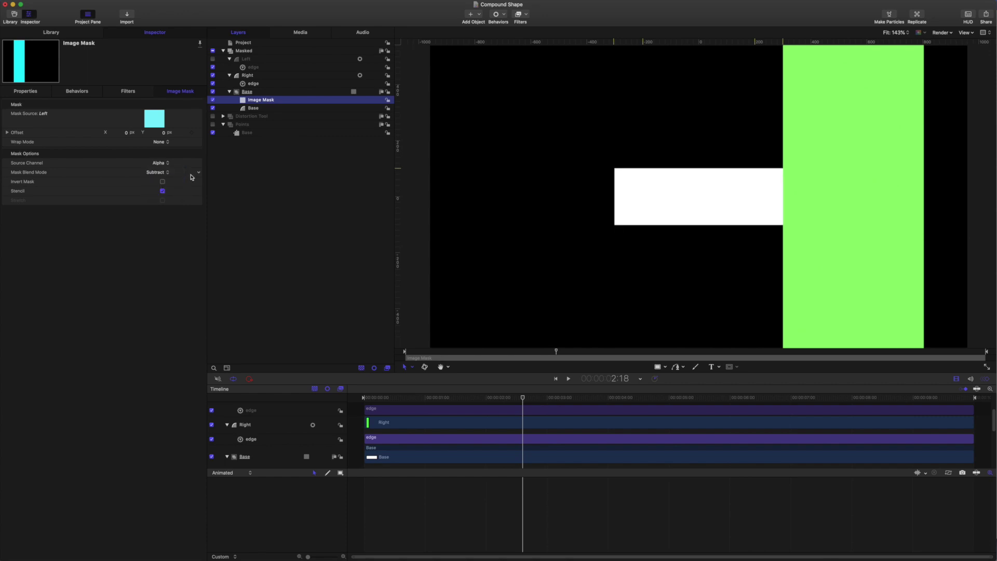
Rename the Base group's image mask to "Left".
{"action": "double_click", "coordinate": [279, 100]}
{"action": "key", "text": "BackSpace"}
{"action": "key", "text": "BackSpace"}
{"action": "key", "text": "BackSpace"}
{"action": "key", "text": "BackSpace"}
{"action": "key", "text": "BackSpace"}
{"action": "key", "text": "BackSpace"}
{"action": "key", "text": "BackSpace"}
{"action": "key", "text": "BackSpace"}
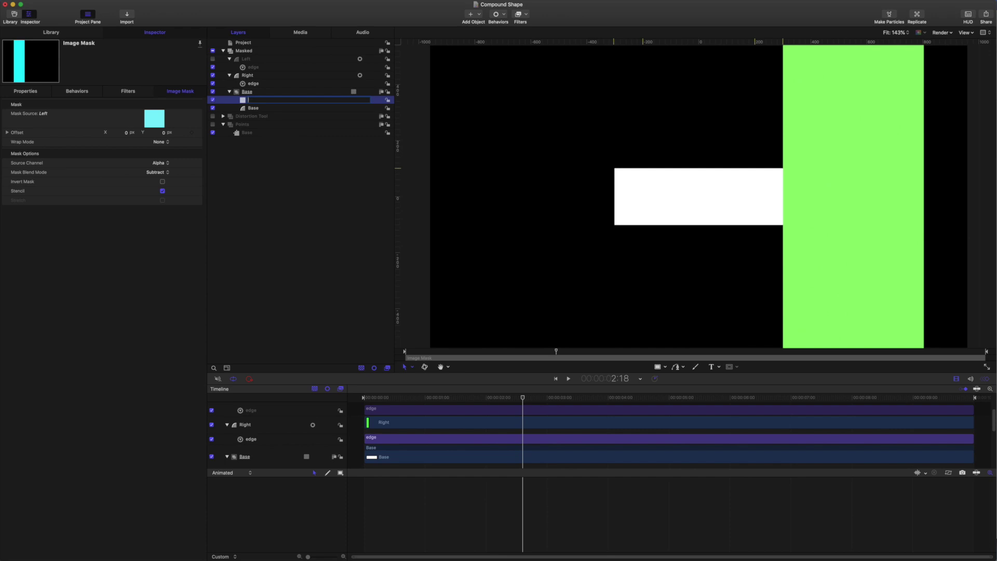
{"action": "type", "text": "Left"}
{"action": "key", "text": "Return"}
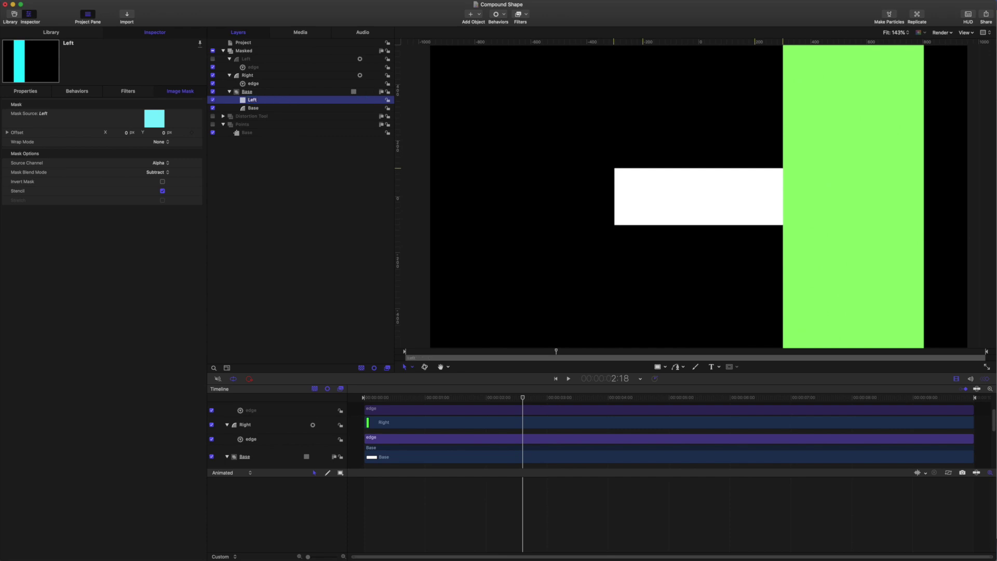
Duplicate the Left image mask in the Base group and rename the copy to "Right".
{"action": "key", "text": "super+d"}
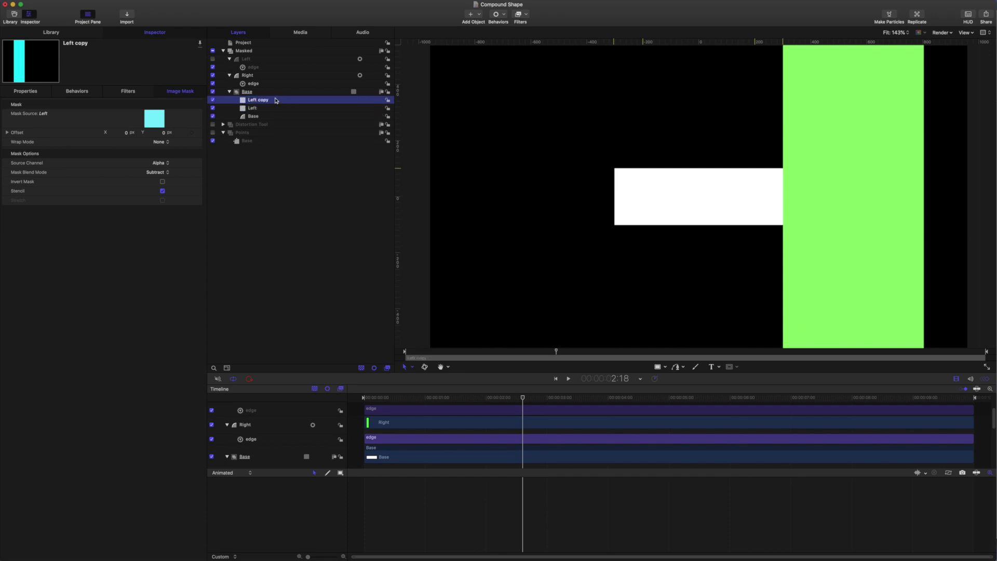
{"action": "double_click", "coordinate": [275, 100]}
{"action": "key", "text": "BackSpace"}
{"action": "key", "text": "BackSpace"}
{"action": "key", "text": "BackSpace"}
{"action": "key", "text": "BackSpace"}
{"action": "key", "text": "BackSpace"}
{"action": "key", "text": "BackSpace"}
{"action": "key", "text": "BackSpace"}
{"action": "key", "text": "BackSpace"}
{"action": "key", "text": "BackSpace"}
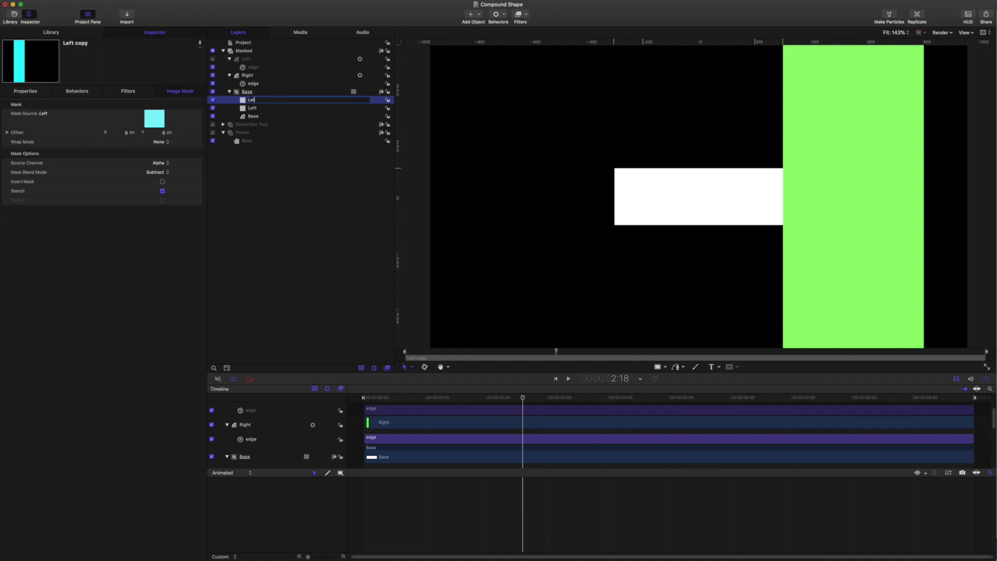
{"action": "type", "text": "Right"}
{"action": "key", "text": "Return"}
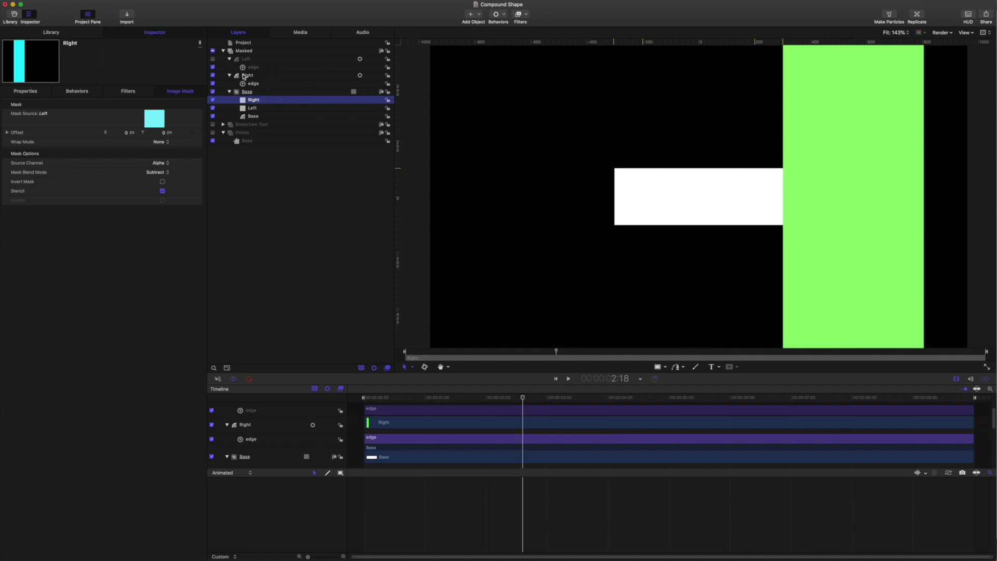
Set the Right rectangle as the Right mask's source and reactivate the Right and Left rectangle layers.
{"action": "left_click_drag", "start_coordinate": [246, 78], "coordinate": [179, 118]}
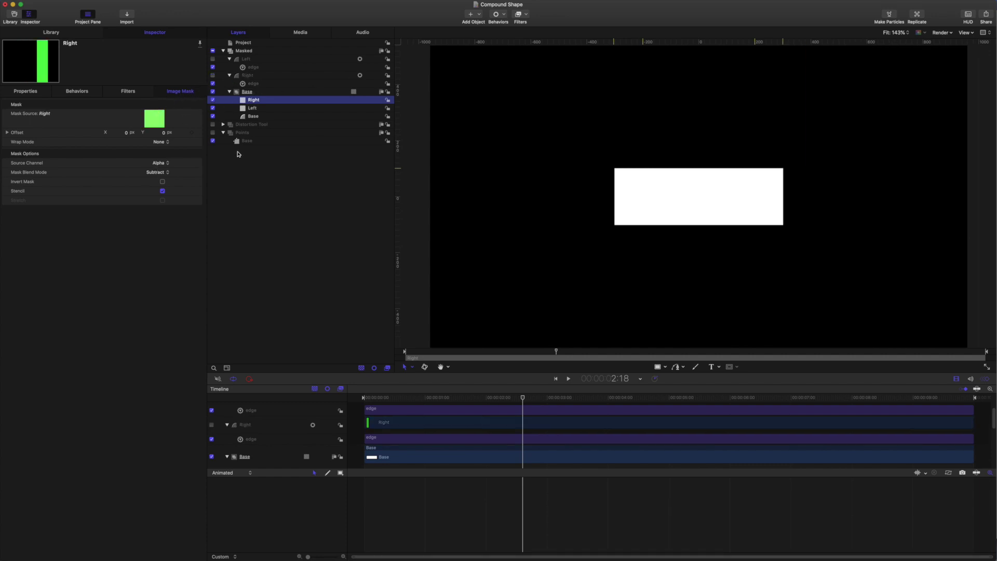
{"action": "left_click", "coordinate": [212, 76]}
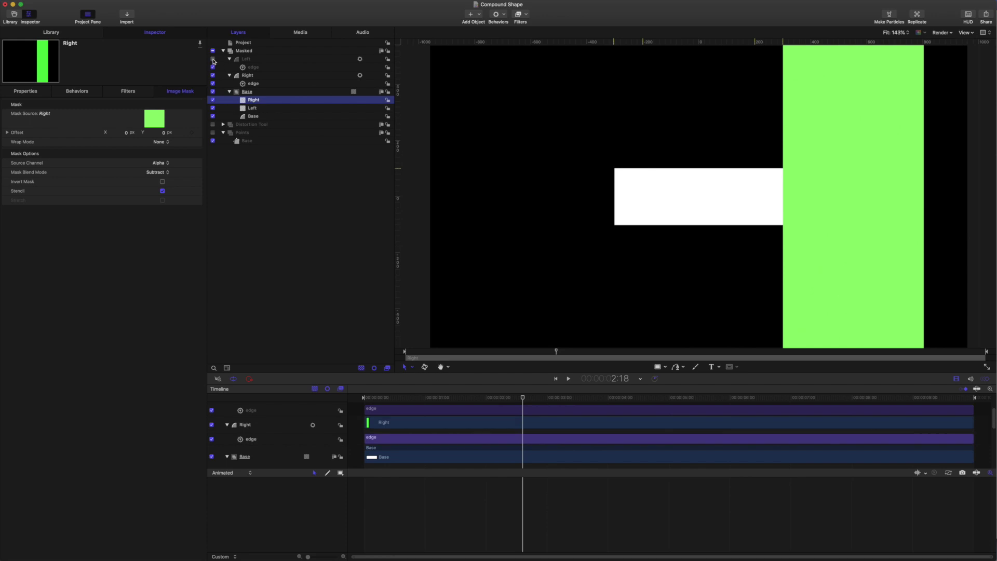
{"action": "left_click", "coordinate": [212, 59]}
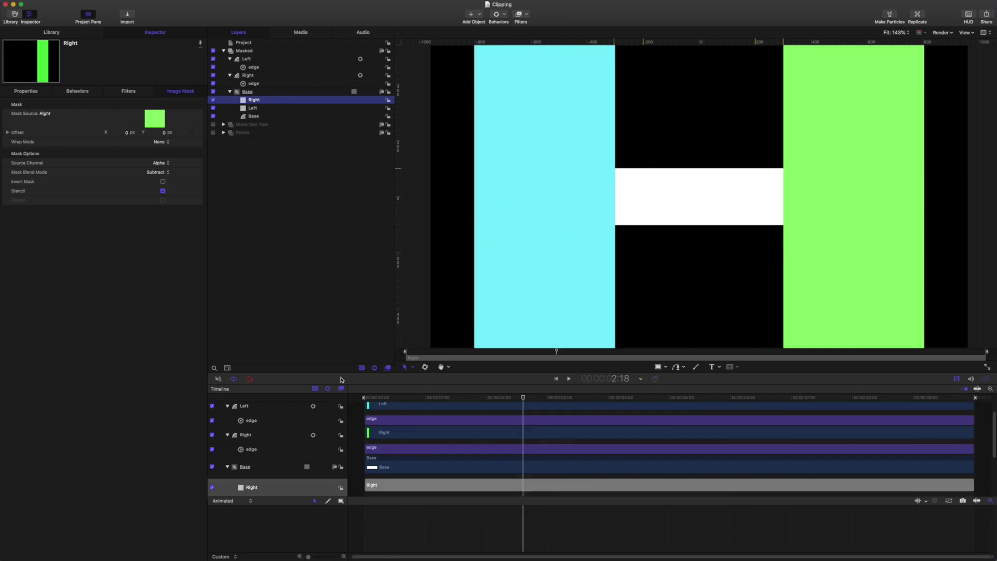
Set the Left rectangle's Z rotation to -18°.
{"action": "left_click", "coordinate": [248, 60]}
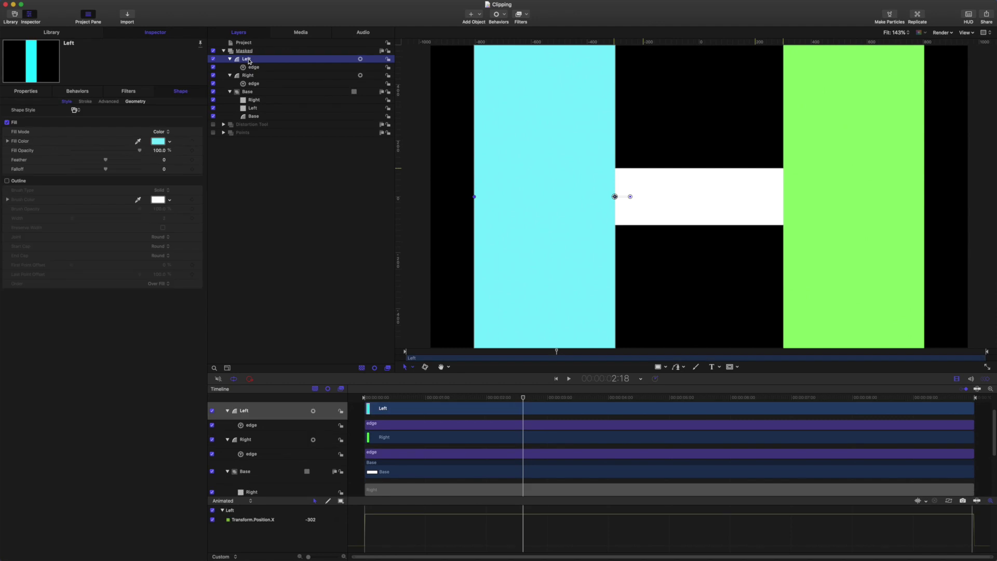
{"action": "left_click", "coordinate": [26, 91]}
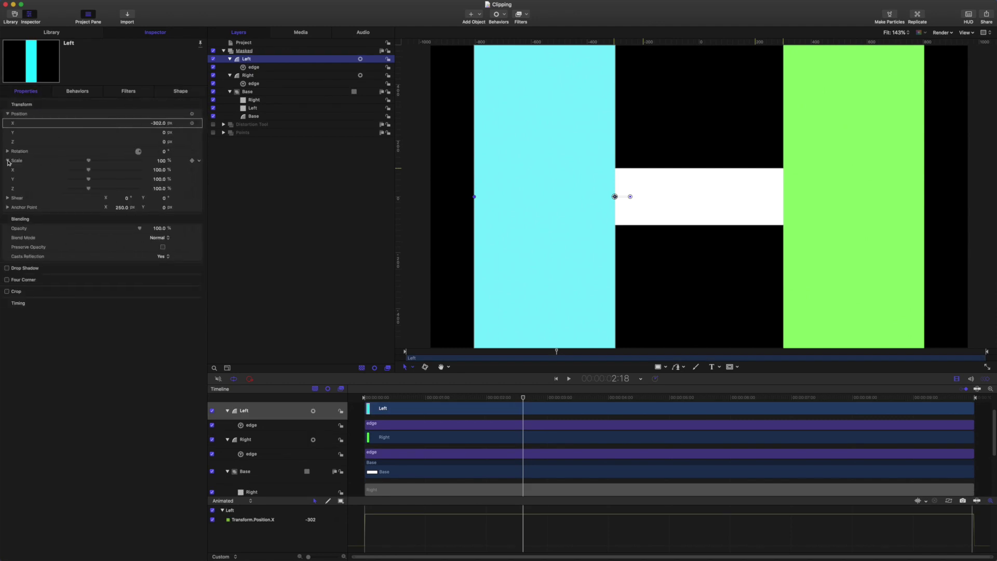
{"action": "left_click", "coordinate": [7, 151]}
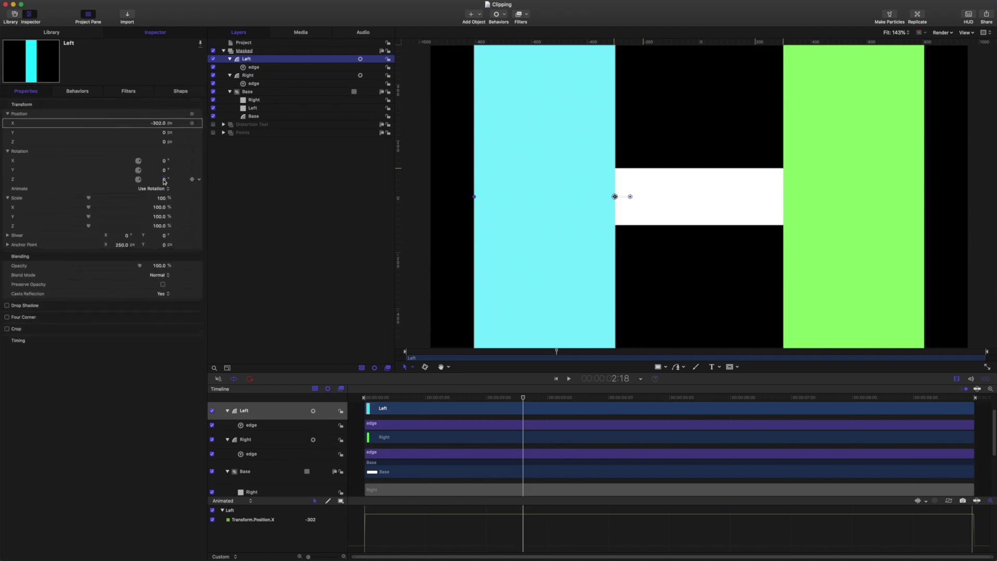
{"action": "left_click", "coordinate": [164, 179]}
{"action": "type", "text": "-18"}
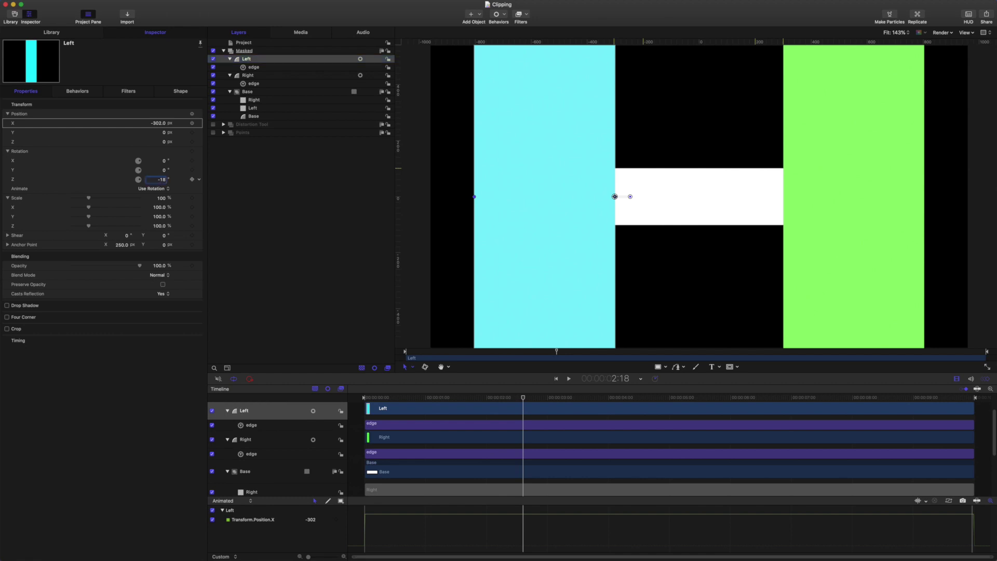
{"action": "key", "text": "Return"}
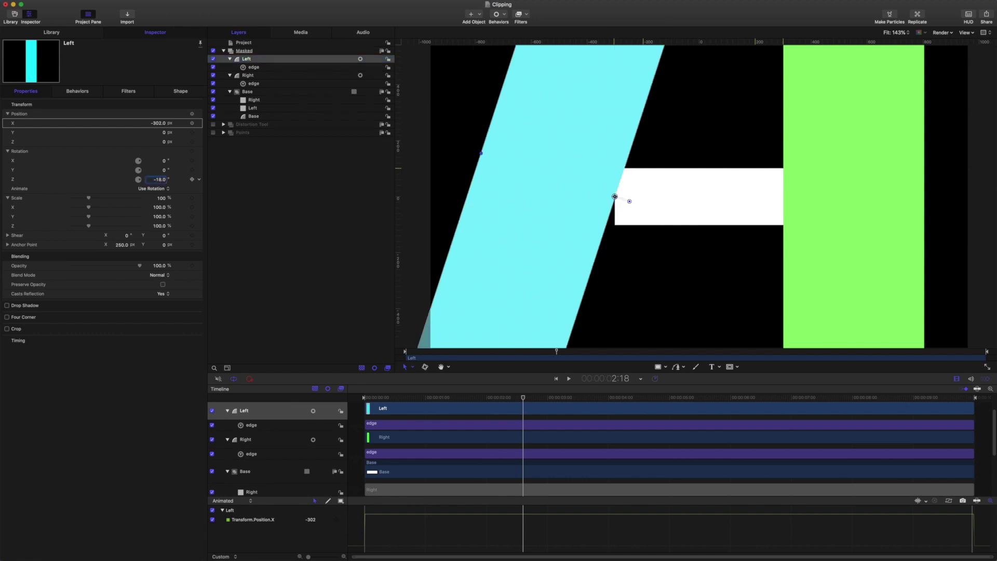
Set the Edge Offset of the Left rectangle's edge behavior to 32.
{"action": "left_click", "coordinate": [254, 68]}
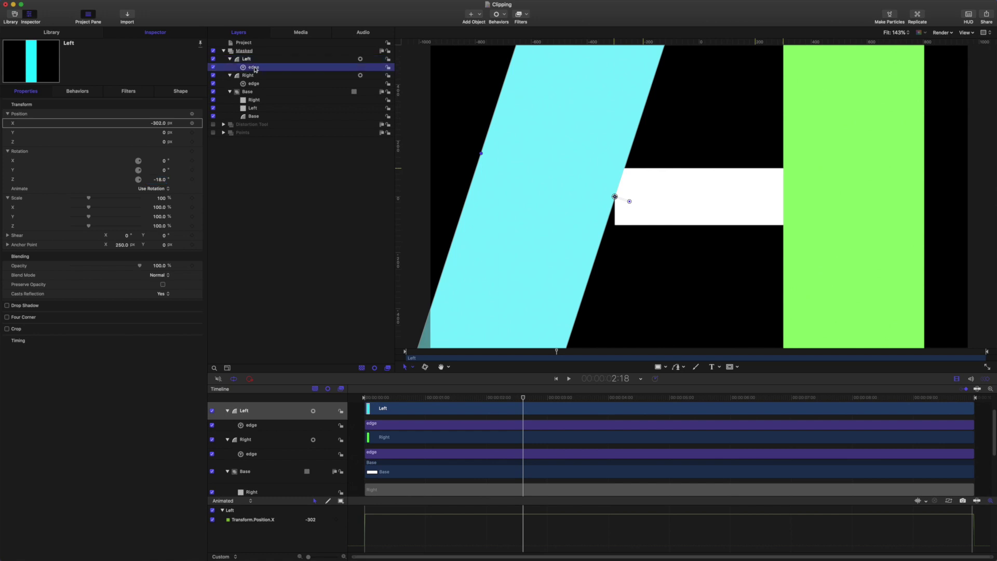
{"action": "left_click_drag", "start_coordinate": [164, 244], "coordinate": [161, 245]}
{"action": "left_click", "coordinate": [160, 242]}
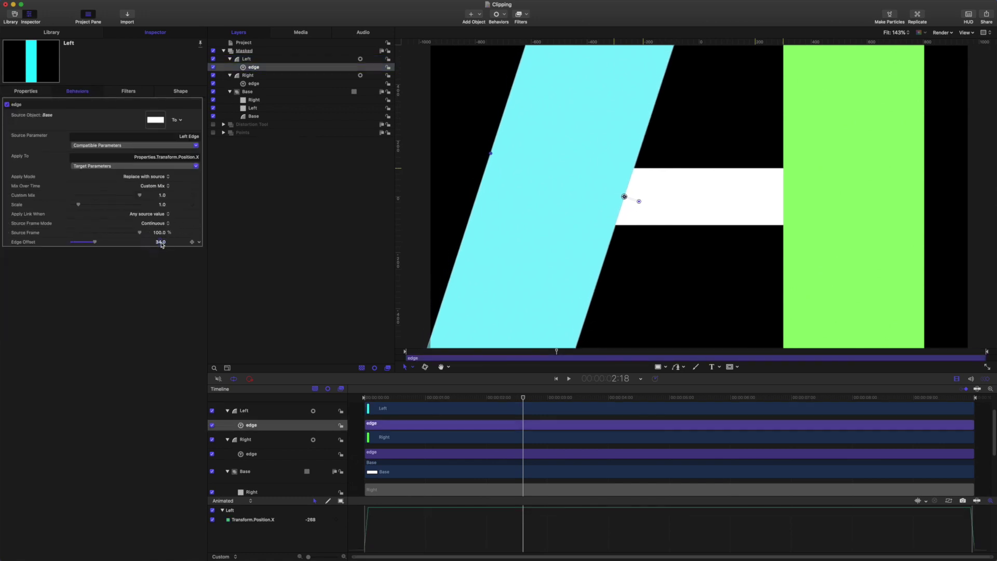
{"action": "type", "text": "32"}
{"action": "key", "text": "Return"}
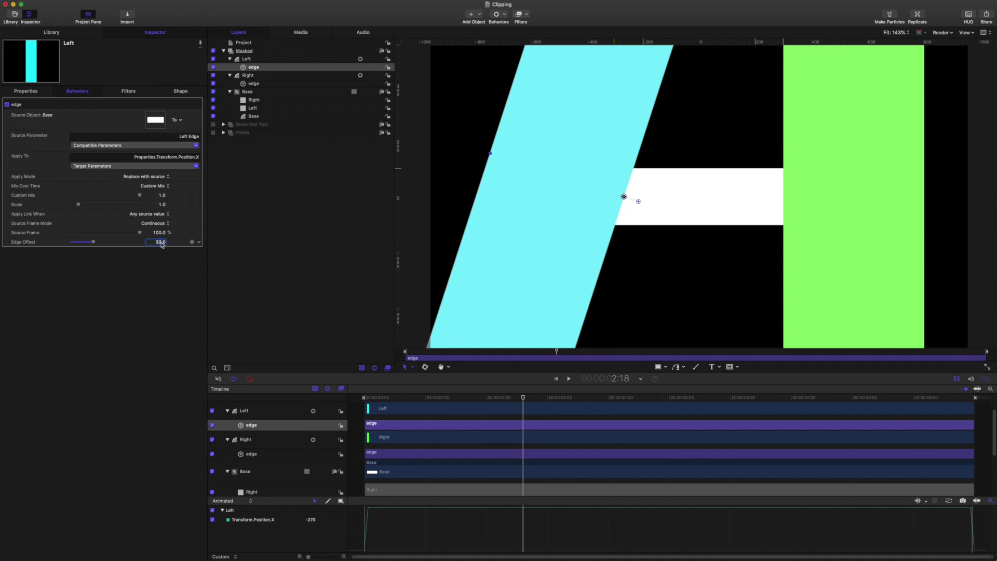
Set the Edge Offset of the Right rectangle's edge behavior to -32.
{"action": "left_click", "coordinate": [254, 83]}
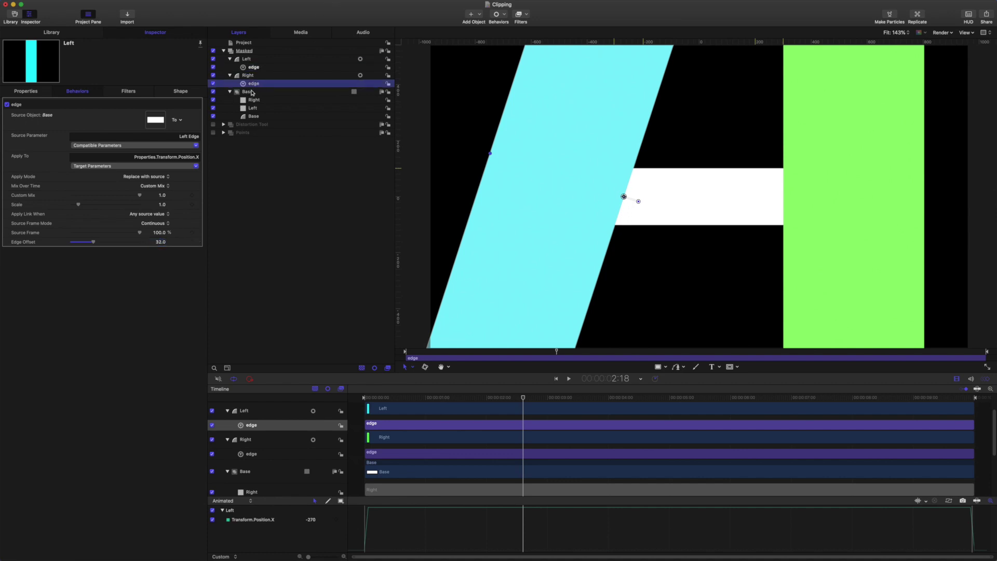
{"action": "left_click", "coordinate": [164, 243]}
{"action": "type", "text": "-32"}
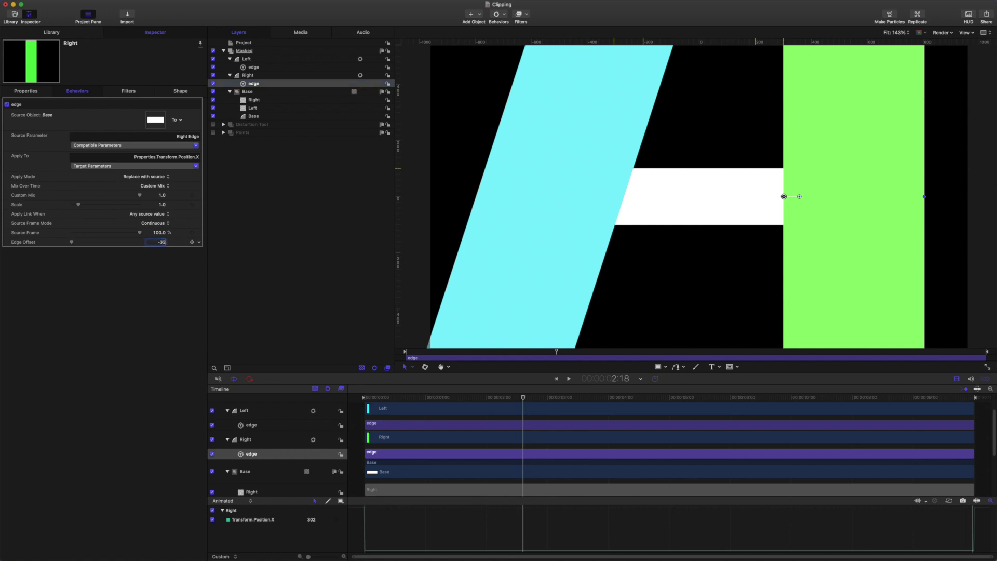
{"action": "key", "text": "Return"}
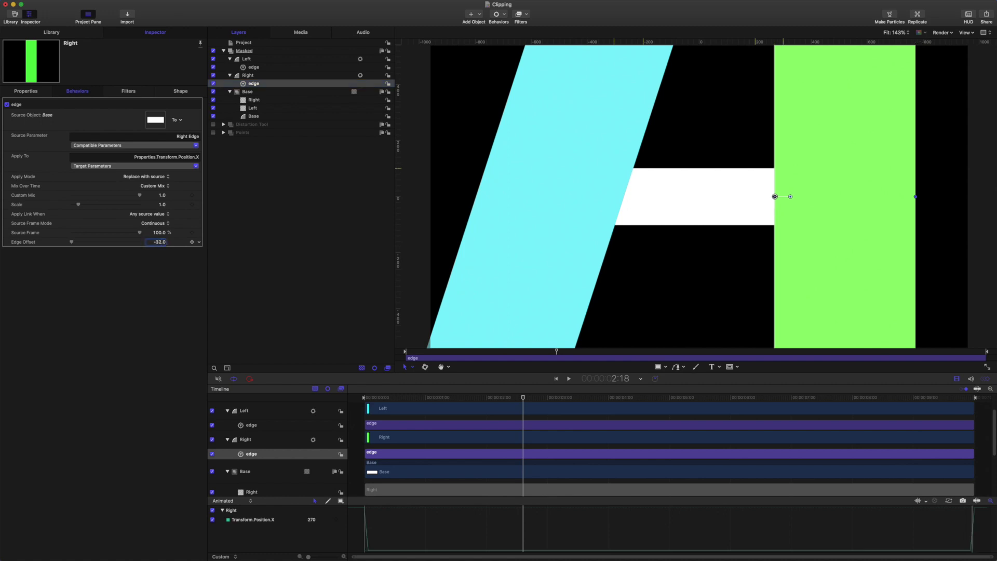
Link the Right rectangle's Z rotation to the Left rectangle's Z rotation and name the Link behavior "z inv".
{"action": "left_click", "coordinate": [250, 75]}
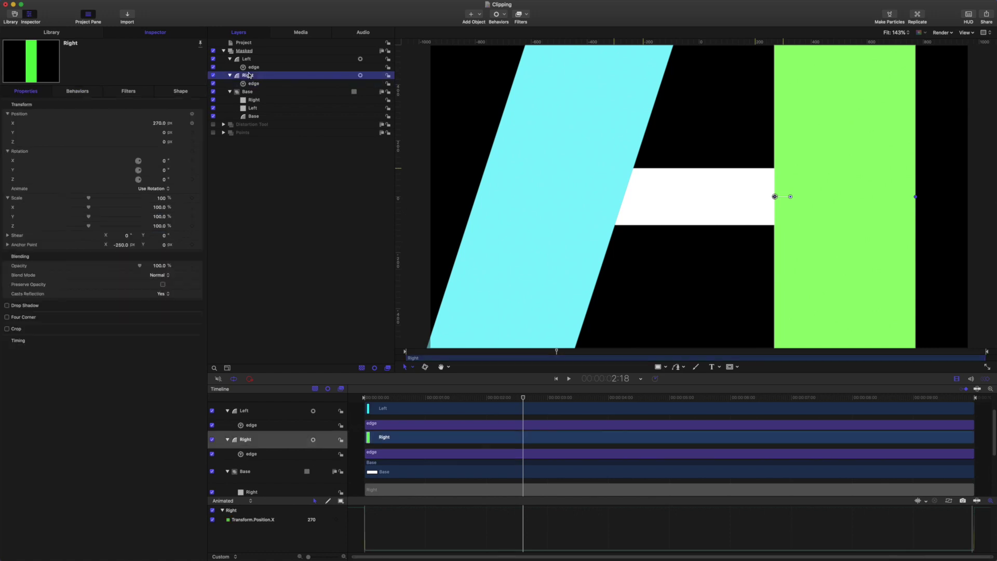
{"action": "left_click", "coordinate": [201, 179]}
{"action": "mouse_move", "coordinate": [240, 253]}
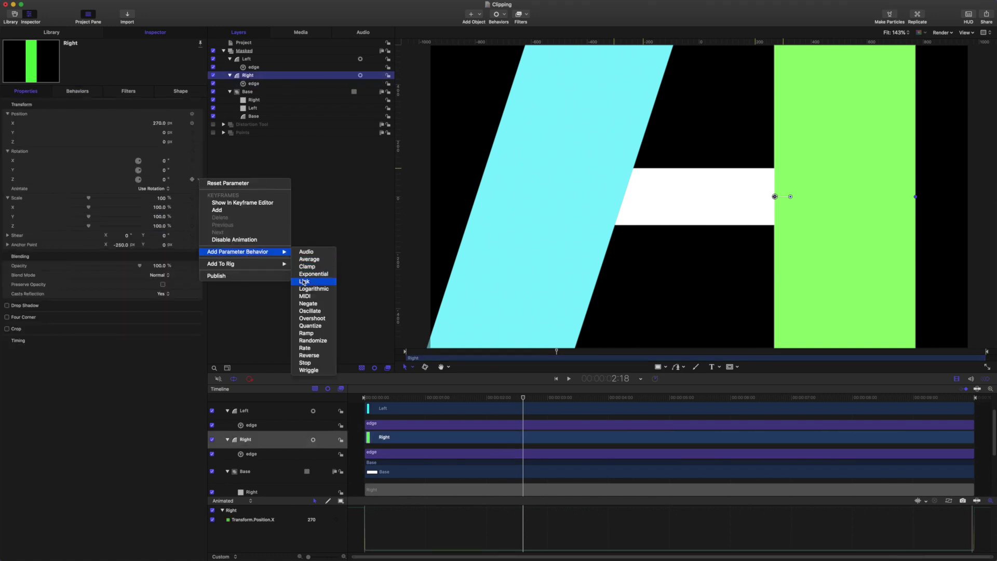
{"action": "left_click", "coordinate": [305, 281]}
{"action": "left_click_drag", "start_coordinate": [249, 61], "coordinate": [253, 83]}
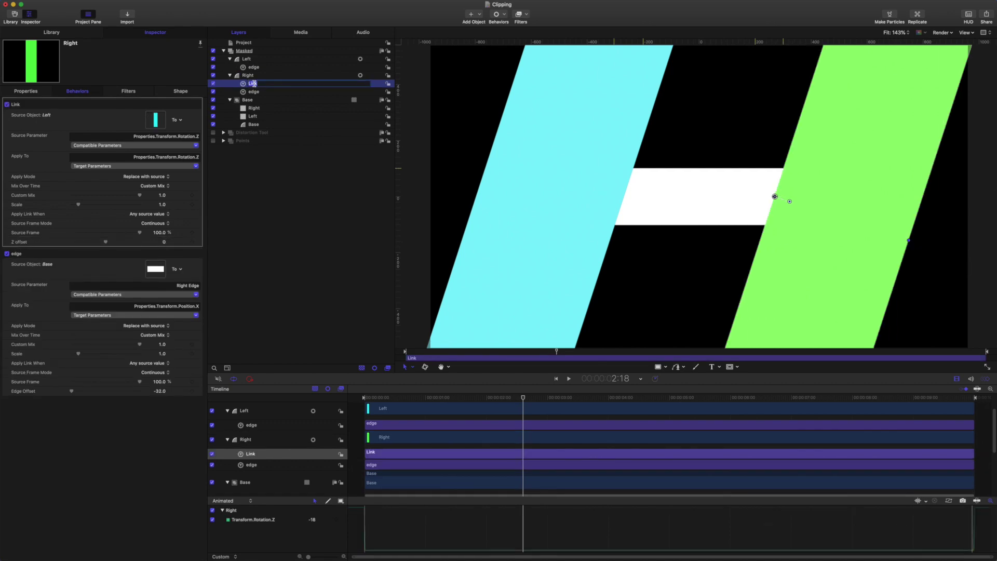
{"action": "type", "text": "z inv"}
{"action": "key", "text": "Return"}
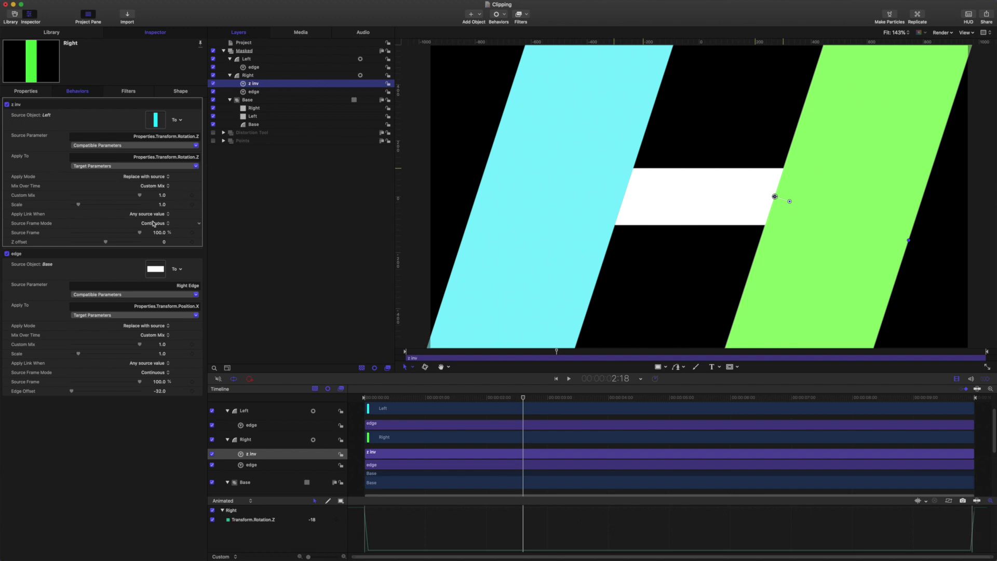
Set the Scale of the z inv link to -1.
{"action": "left_click", "coordinate": [162, 205]}
{"action": "type", "text": "-1"}
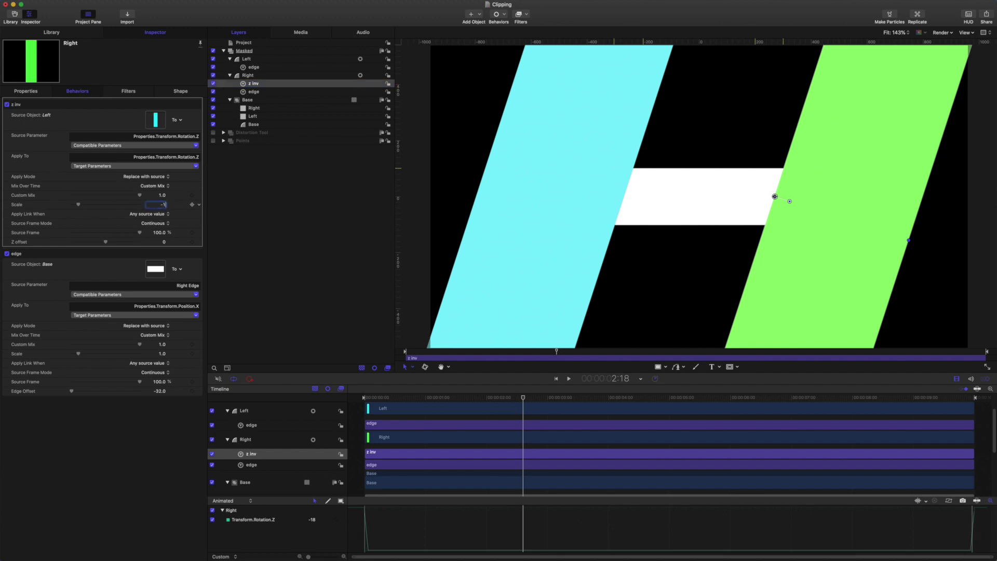
{"action": "key", "text": "Return"}
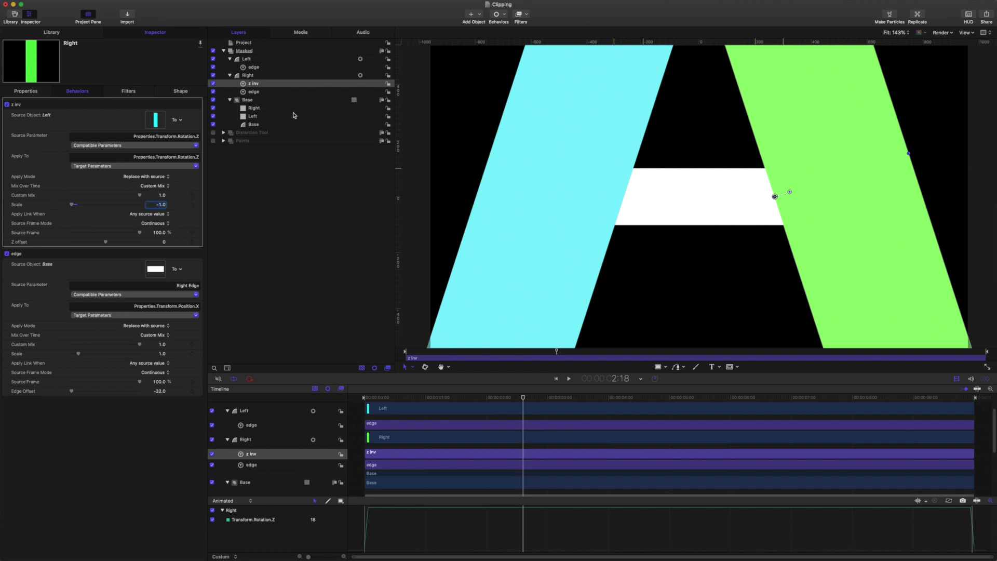
Deactivate the Left and Right rectangle layers and adjust the Base rectangle's X scale to test the trapezoid.
{"action": "left_click", "coordinate": [212, 59]}
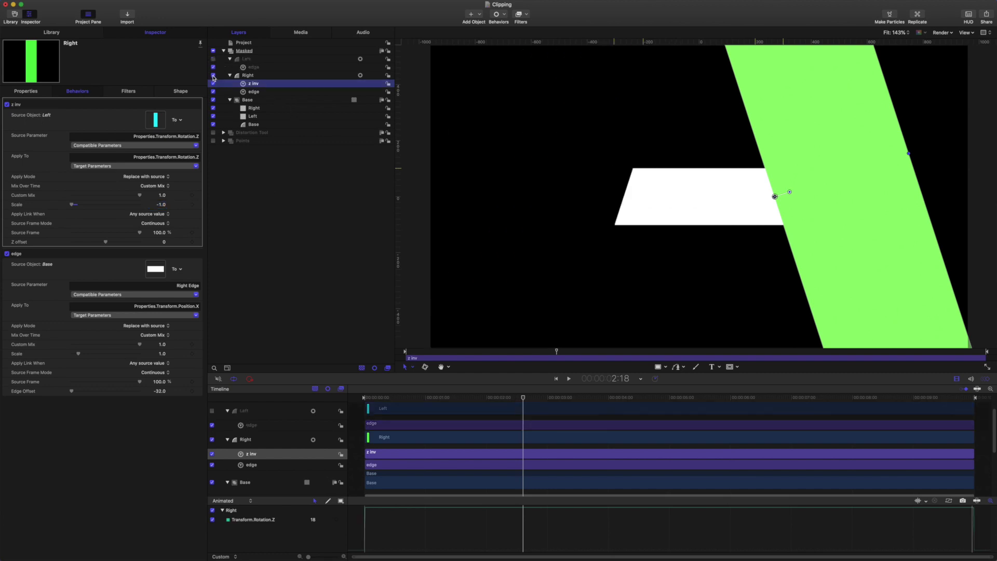
{"action": "left_click", "coordinate": [213, 75]}
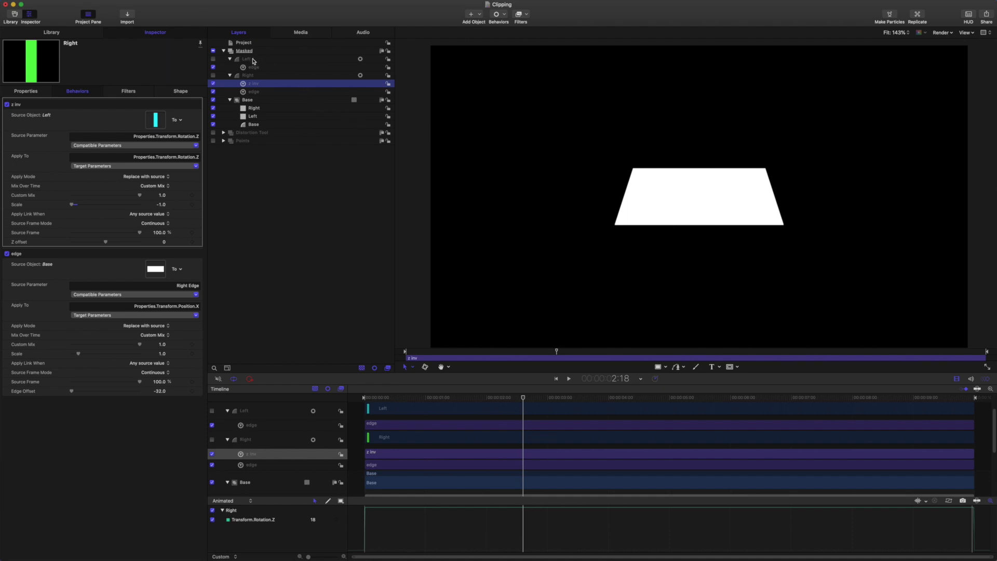
{"action": "left_click", "coordinate": [254, 124]}
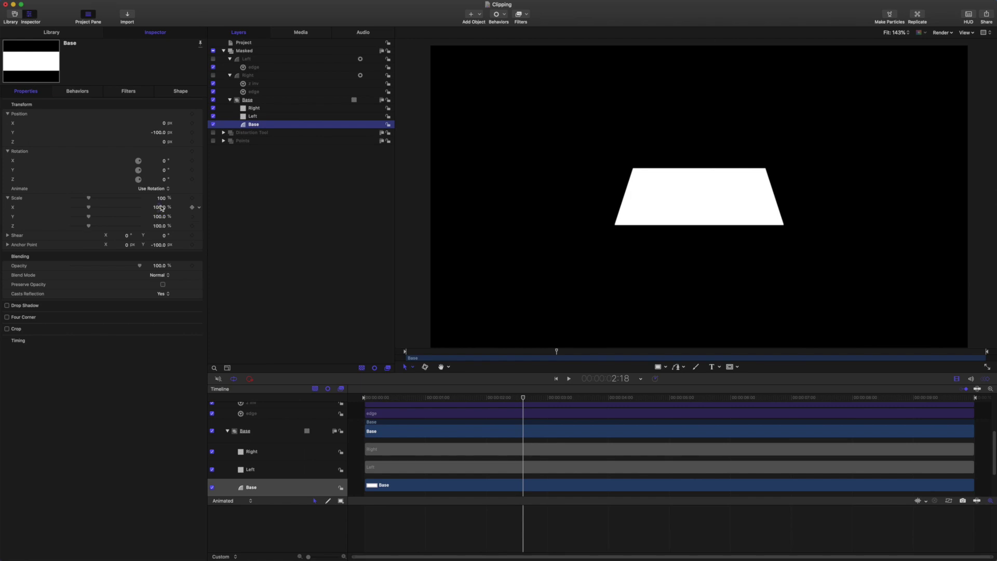
{"action": "mouse_move", "coordinate": [158, 208]}
{"action": "left_mouse_down"}
{"action": "mouse_move", "coordinate": [190, 208]}
{"action": "mouse_move", "coordinate": [146, 217]}
{"action": "mouse_move", "coordinate": [160, 216]}
{"action": "left_mouse_up"}
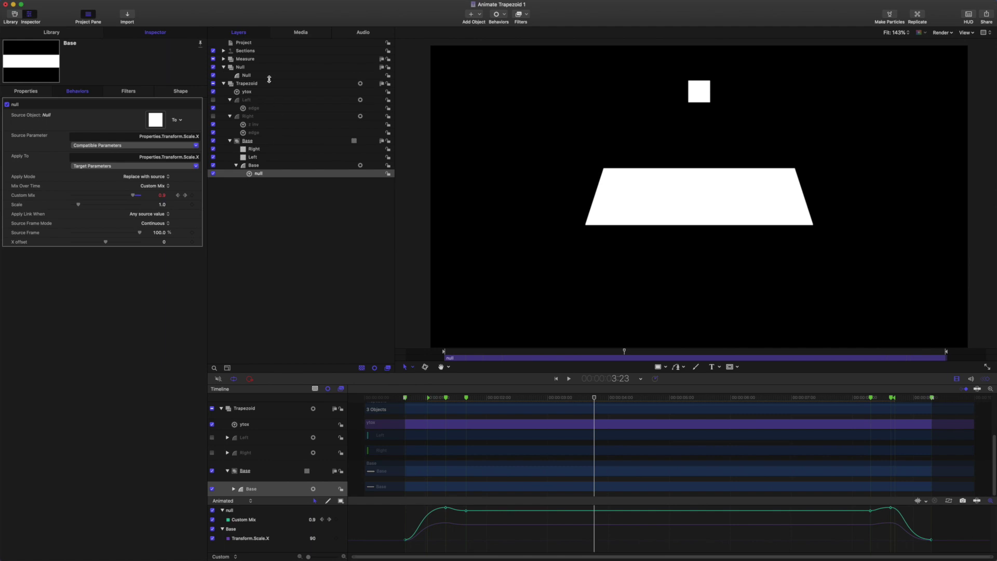
Examine the Base rectangle's scale properties and its null link's Custom Mix at different times on the timeline.
{"action": "left_click", "coordinate": [257, 168]}
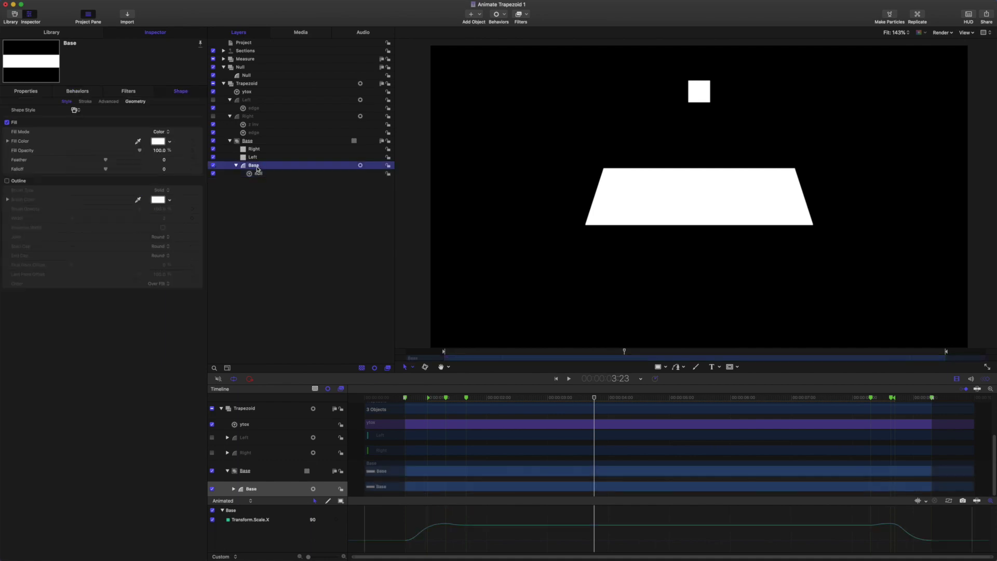
{"action": "left_click", "coordinate": [30, 92]}
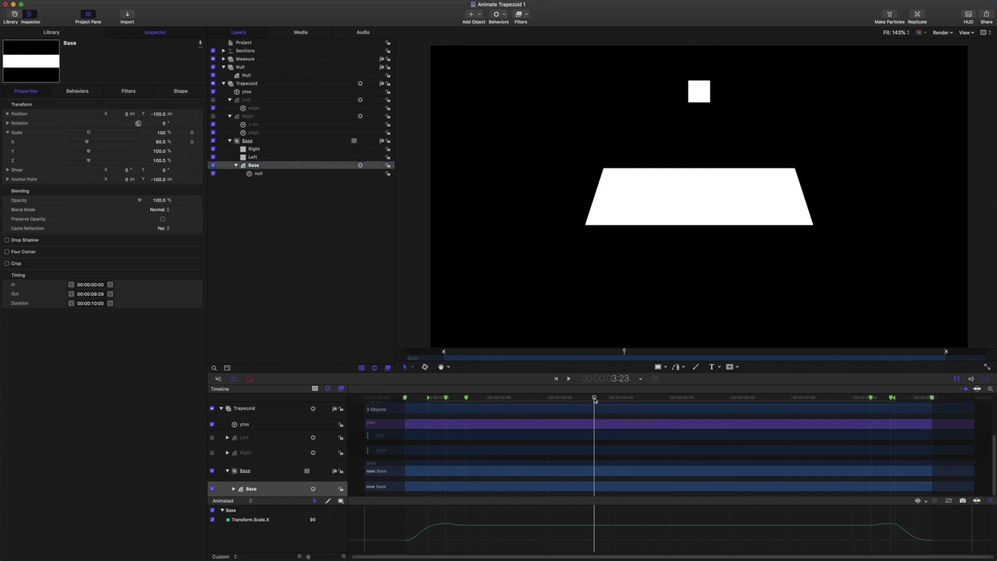
{"action": "left_click_drag", "start_coordinate": [595, 399], "coordinate": [474, 384]}
{"action": "left_click", "coordinate": [263, 174]}
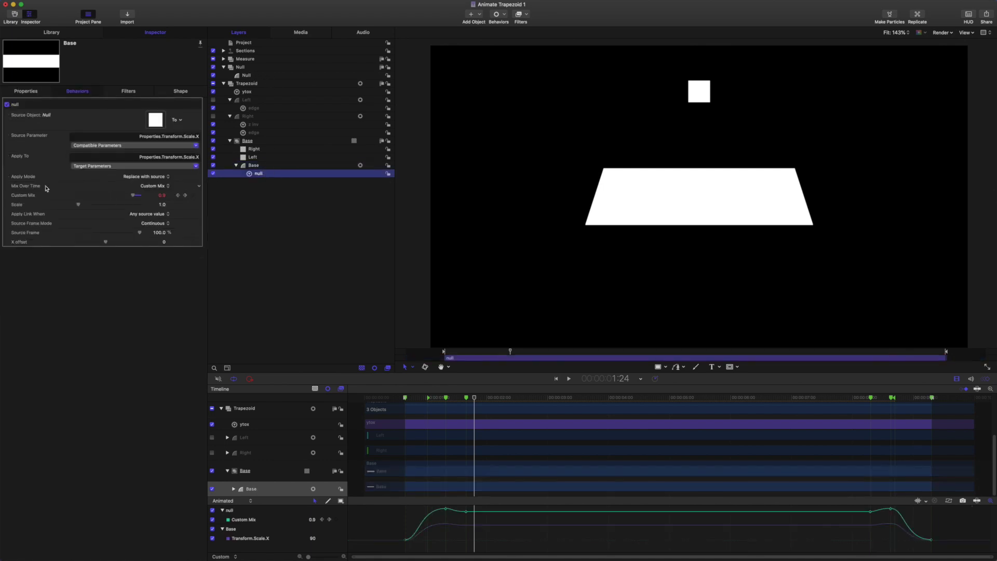
{"action": "mouse_move", "coordinate": [25, 199]}
{"action": "left_click_drag", "start_coordinate": [475, 401], "coordinate": [616, 411]}
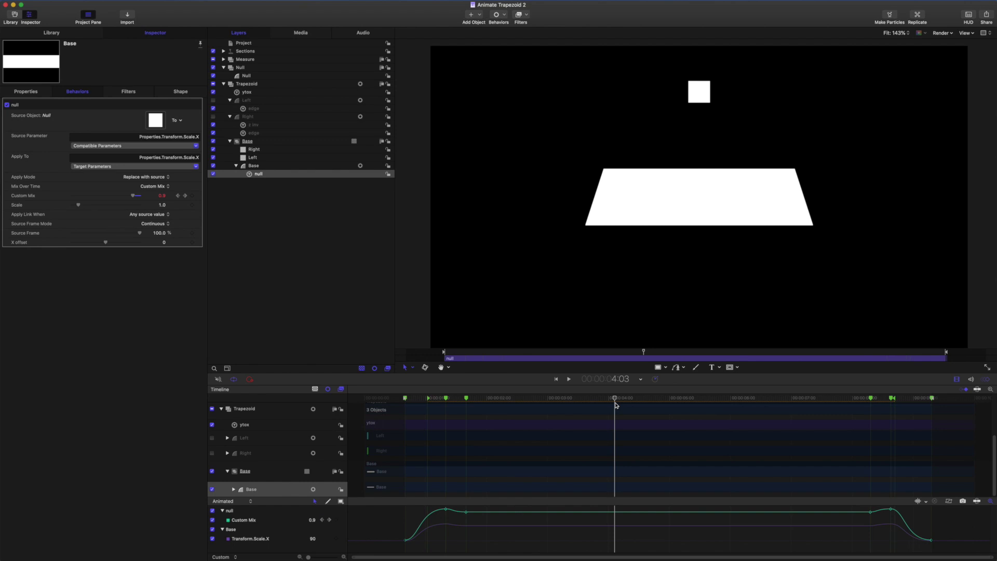
Inspect the Left rectangle's rotation values while briefly showing the Left and Right rectangles.
{"action": "left_click", "coordinate": [250, 101]}
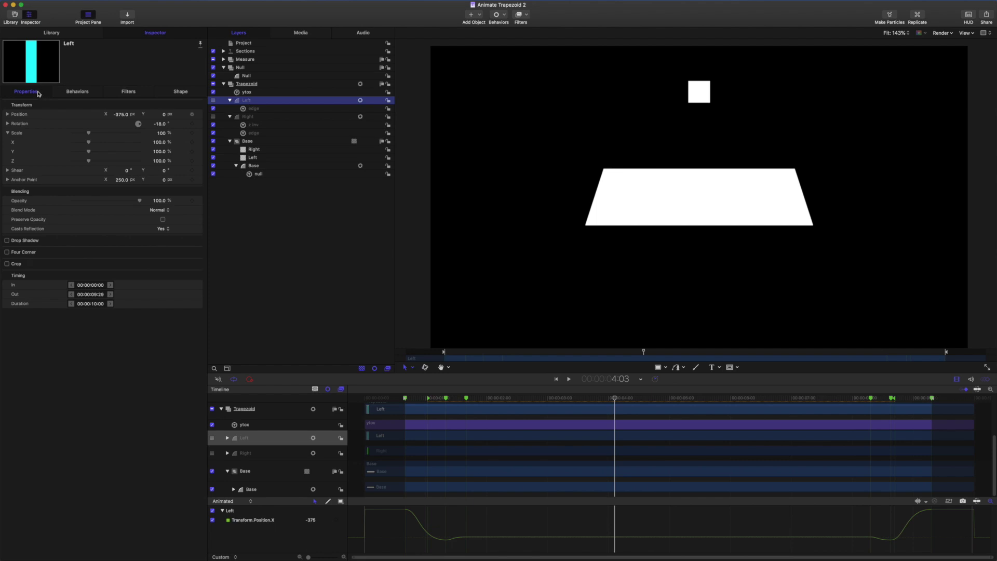
{"action": "left_click", "coordinate": [213, 100]}
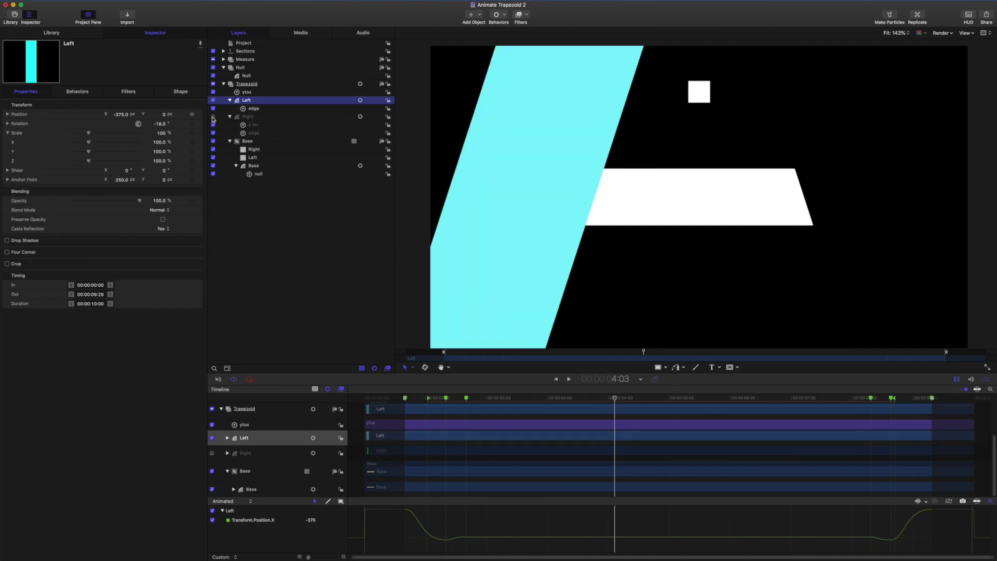
{"action": "left_click", "coordinate": [212, 118]}
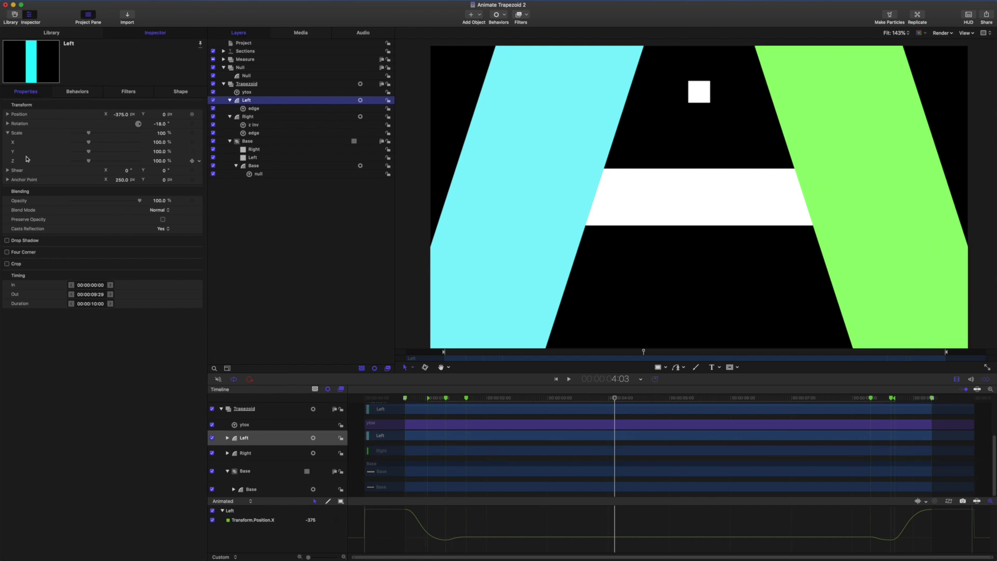
{"action": "left_click", "coordinate": [7, 123]}
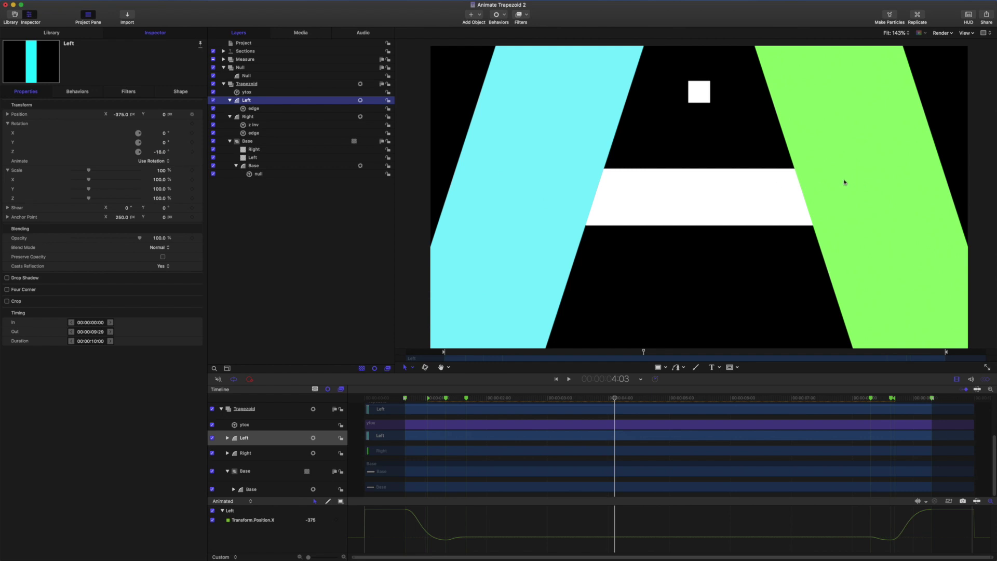
{"action": "left_click", "coordinate": [214, 100]}
{"action": "left_click", "coordinate": [213, 116]}
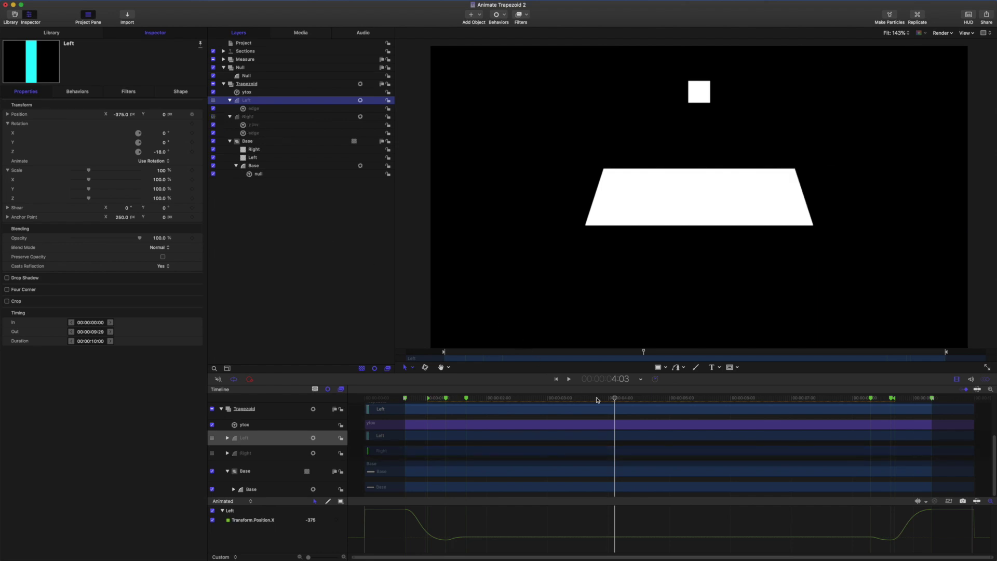
Check how the null link's Custom Mix animates the trapezoid's width between frame 26 and 1:10.
{"action": "left_click_drag", "start_coordinate": [614, 399], "coordinate": [416, 359]}
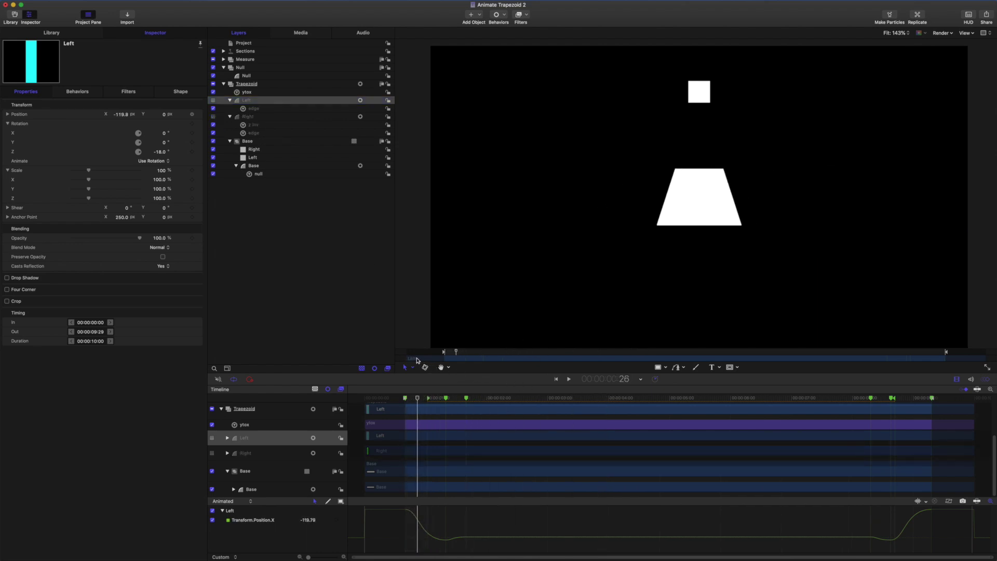
{"action": "left_click", "coordinate": [275, 174]}
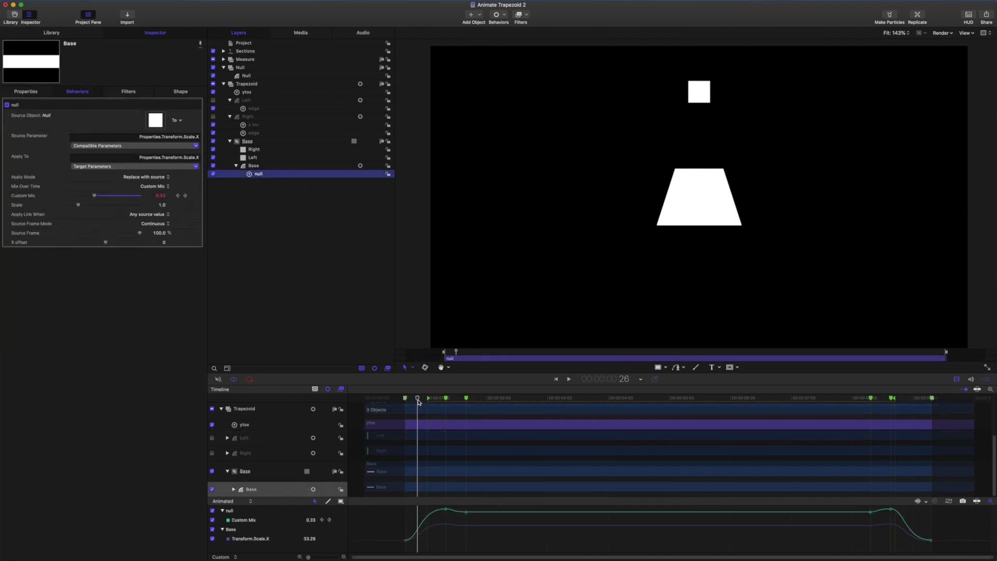
{"action": "left_click_drag", "start_coordinate": [418, 400], "coordinate": [446, 399]}
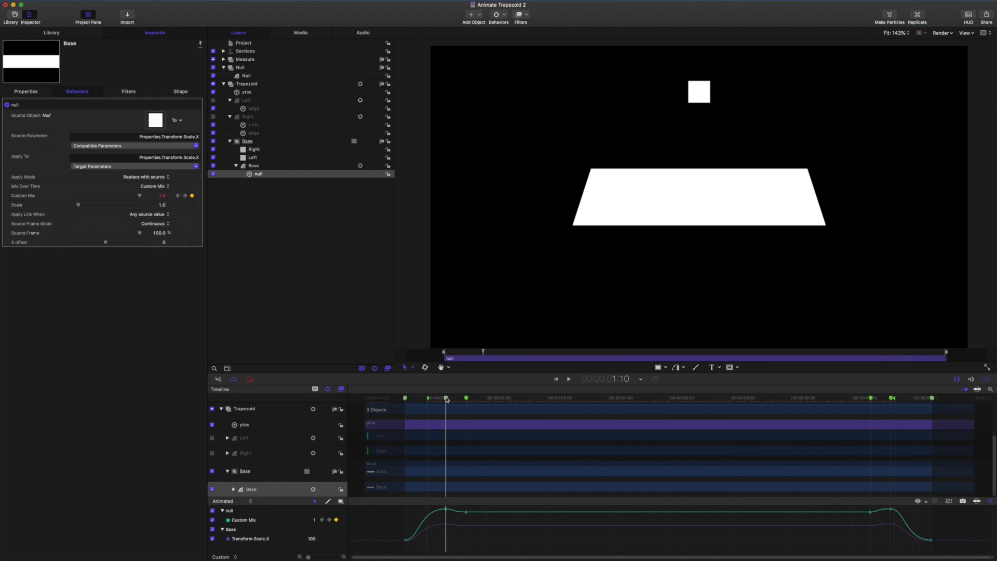
At frame 23, set the Left rectangle's Z rotation to 0° and add a keyframe for it.
{"action": "left_click_drag", "start_coordinate": [446, 399], "coordinate": [411, 397]}
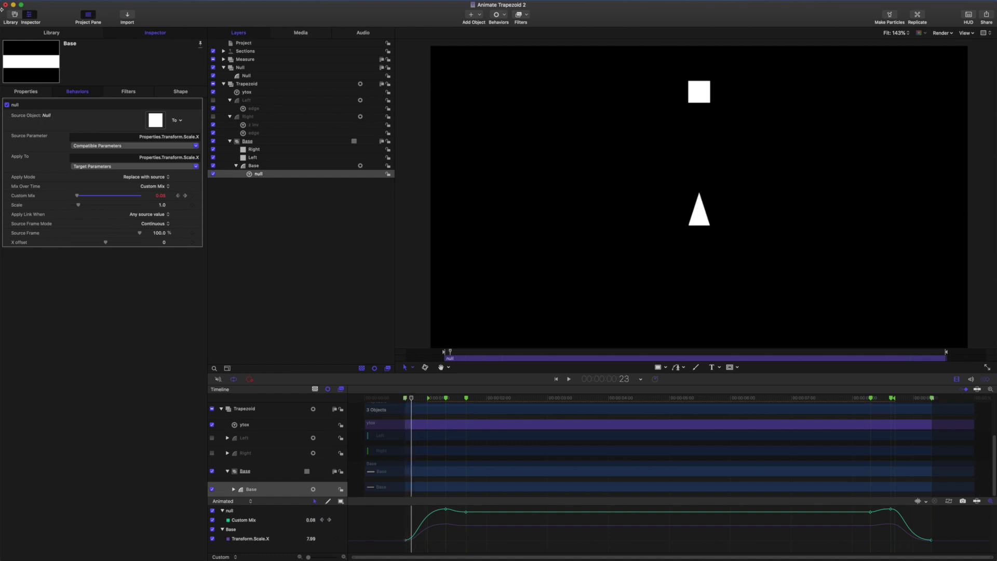
{"action": "left_click", "coordinate": [25, 91]}
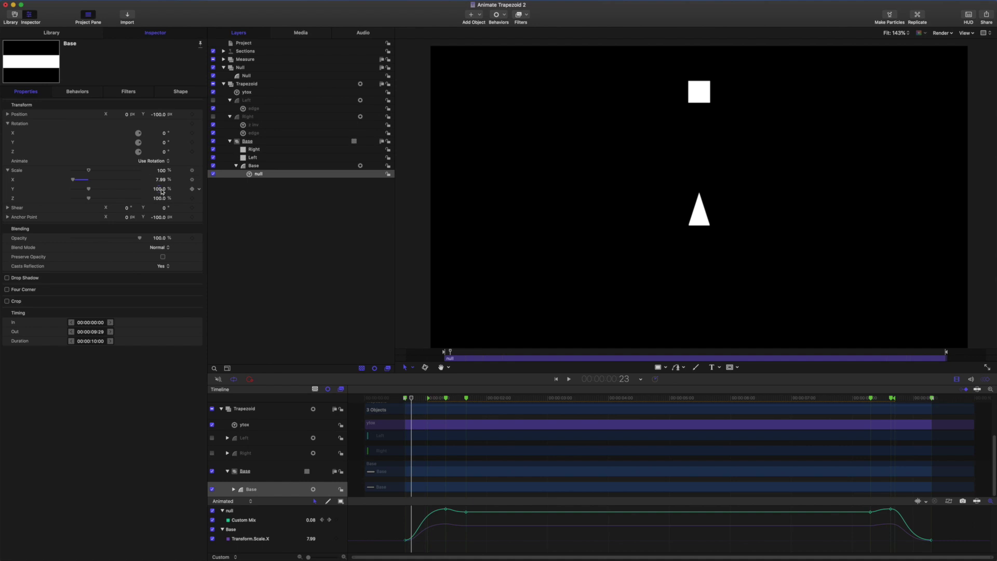
{"action": "left_click", "coordinate": [251, 102]}
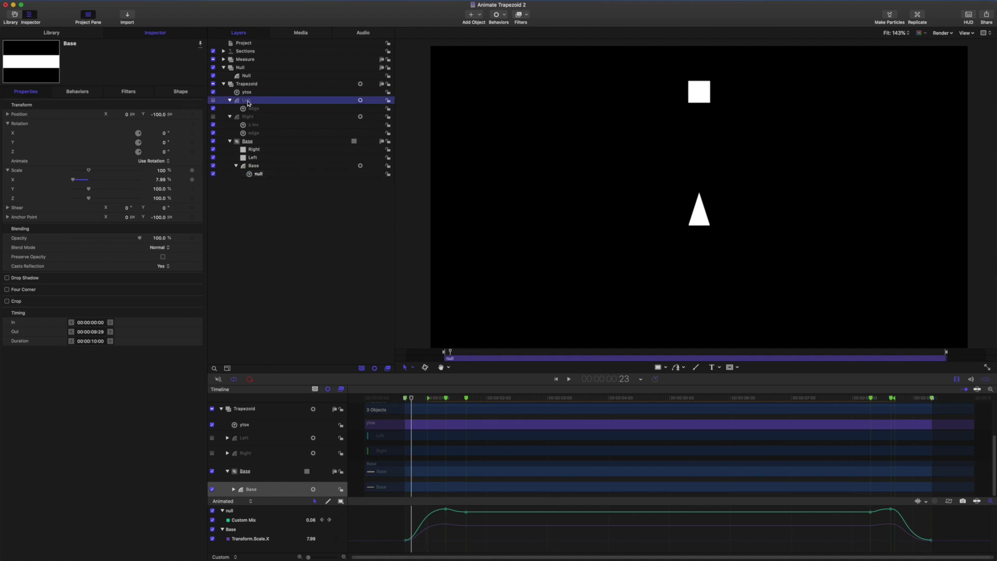
{"action": "left_click", "coordinate": [161, 152]}
{"action": "type", "text": "0"}
{"action": "key", "text": "Return"}
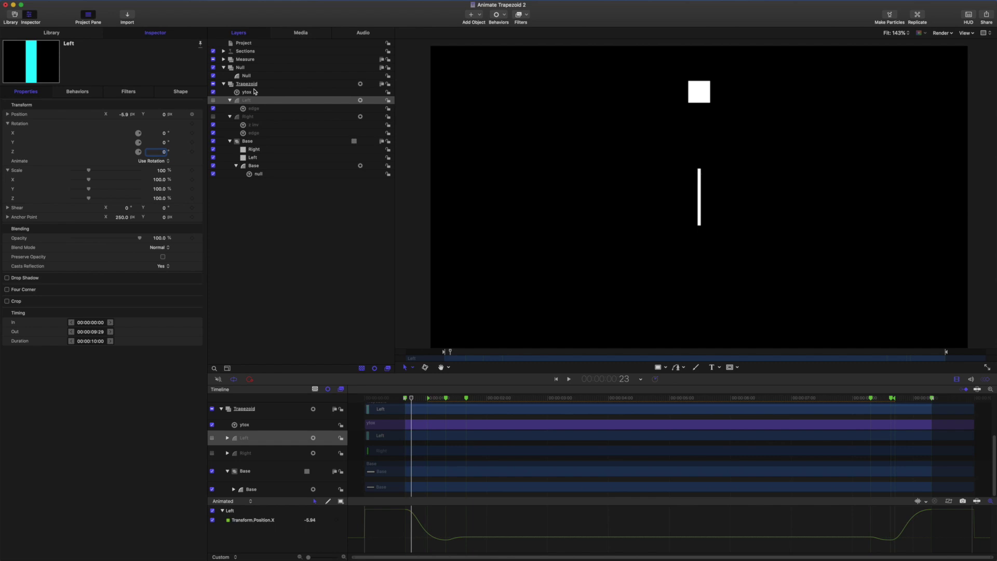
{"action": "left_click", "coordinate": [192, 151]}
At 1:10, add a Z rotation keyframe of -18° to the Left rectangle.
{"action": "left_click_drag", "start_coordinate": [411, 400], "coordinate": [446, 403]}
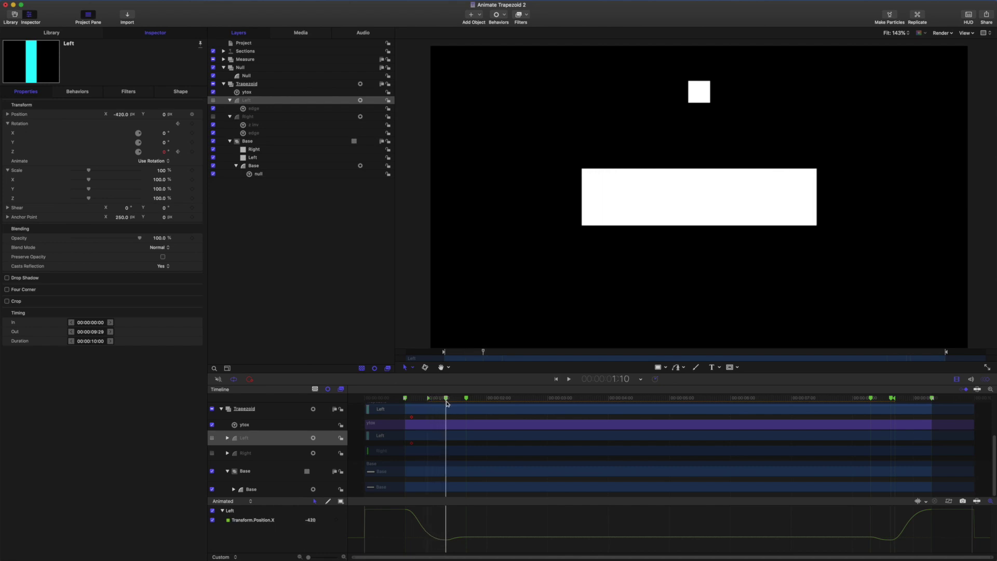
{"action": "left_click", "coordinate": [192, 151]}
{"action": "left_click", "coordinate": [164, 152]}
{"action": "type", "text": "-18"}
{"action": "key", "text": "Return"}
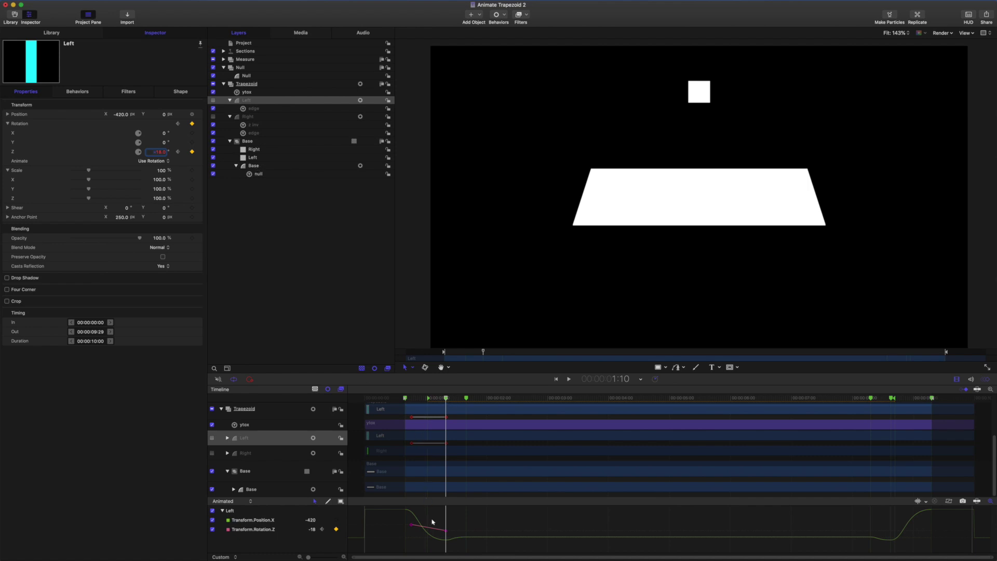
Ease the Left rectangle's Z rotation into its 1:10 keyframe by changing the interpolation and flattening the tangent handle.
{"action": "left_click", "coordinate": [444, 530]}
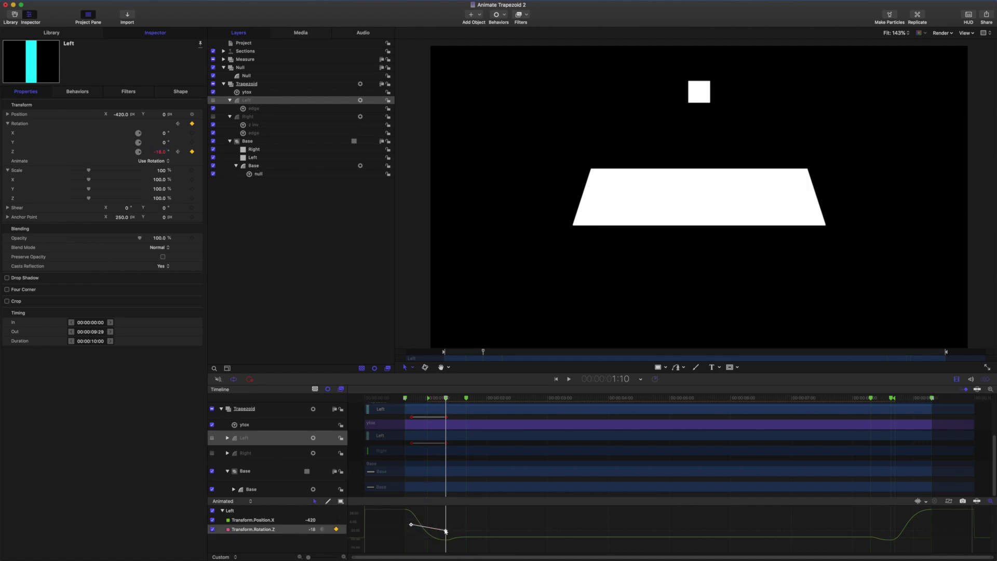
{"action": "right_click", "coordinate": [445, 530]}
{"action": "mouse_move", "coordinate": [485, 533]}
{"action": "left_click", "coordinate": [527, 528]}
{"action": "left_click_drag", "start_coordinate": [447, 400], "coordinate": [423, 401]}
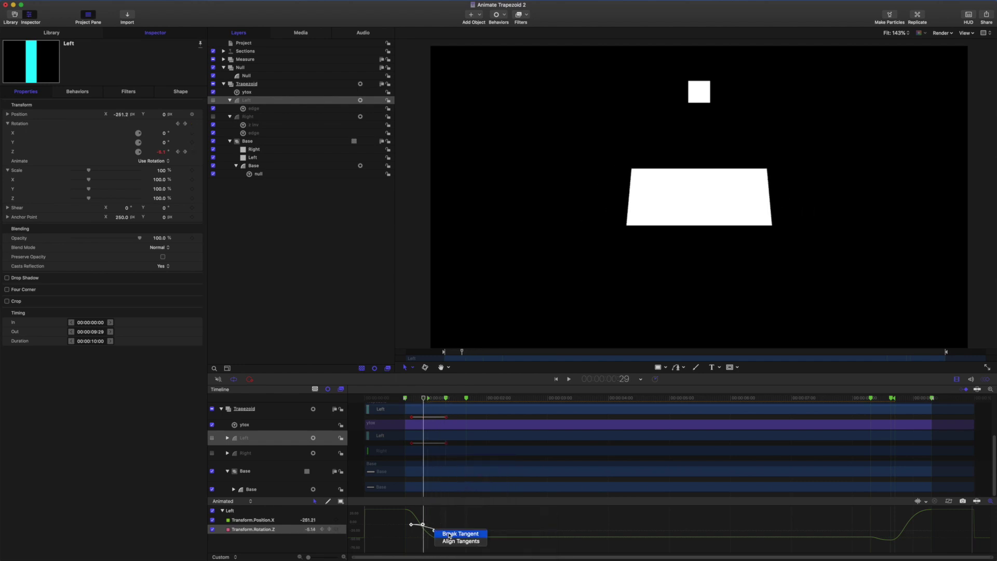
{"action": "left_click_drag", "start_coordinate": [435, 530], "coordinate": [427, 533]}
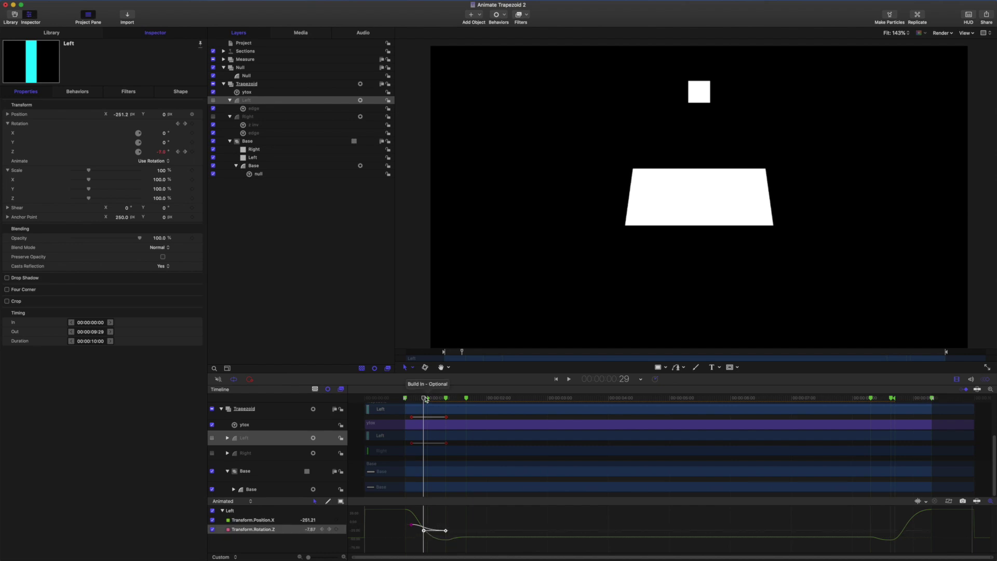
Check the trapezoid around 1:10 and compare the null link's Custom Mix keyframes at 1:10 and 1:20.
{"action": "left_click_drag", "start_coordinate": [424, 400], "coordinate": [446, 401]}
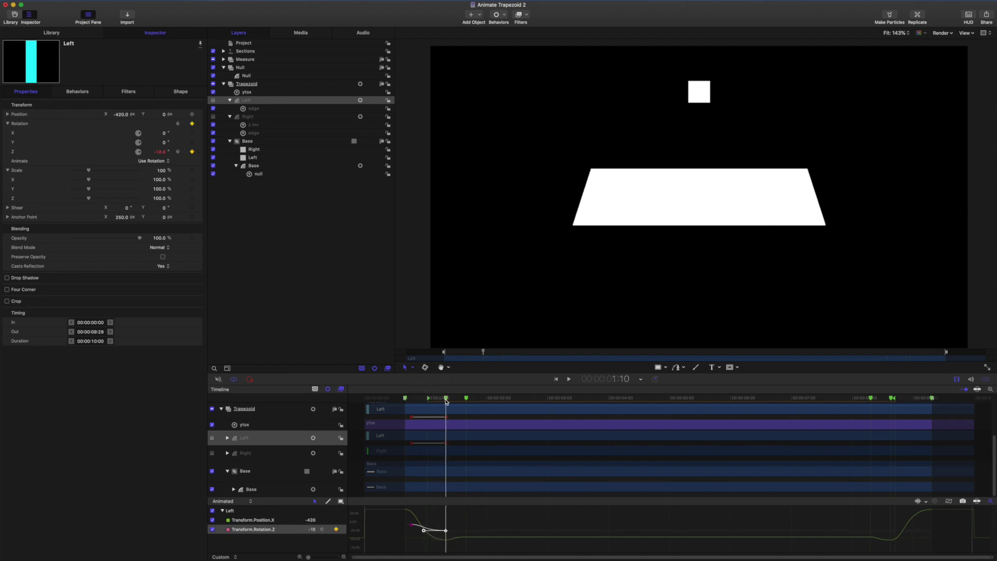
{"action": "mouse_move", "coordinate": [446, 400]}
{"action": "left_mouse_down"}
{"action": "mouse_move", "coordinate": [465, 404]}
{"action": "mouse_move", "coordinate": [445, 403]}
{"action": "left_mouse_up"}
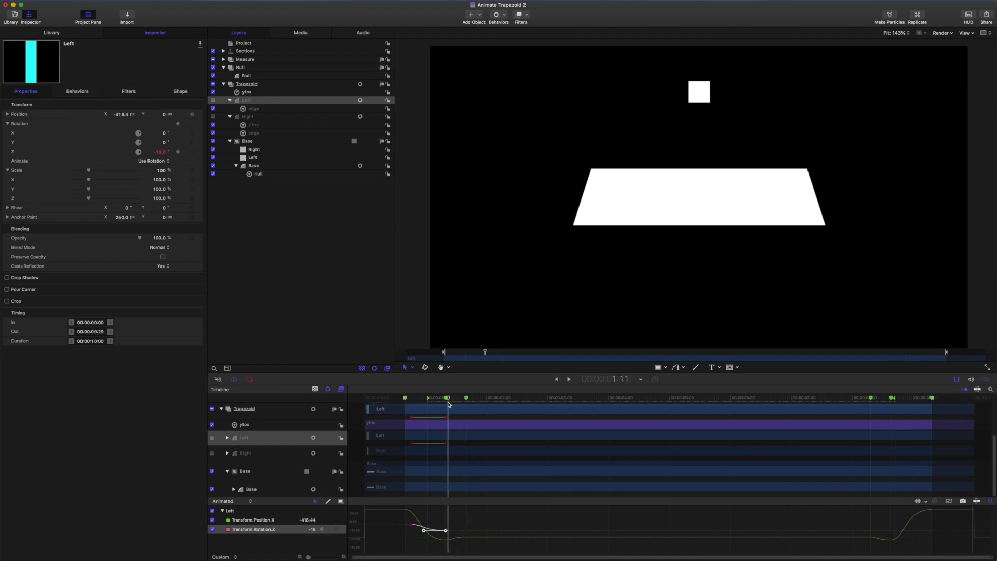
{"action": "left_click", "coordinate": [264, 175]}
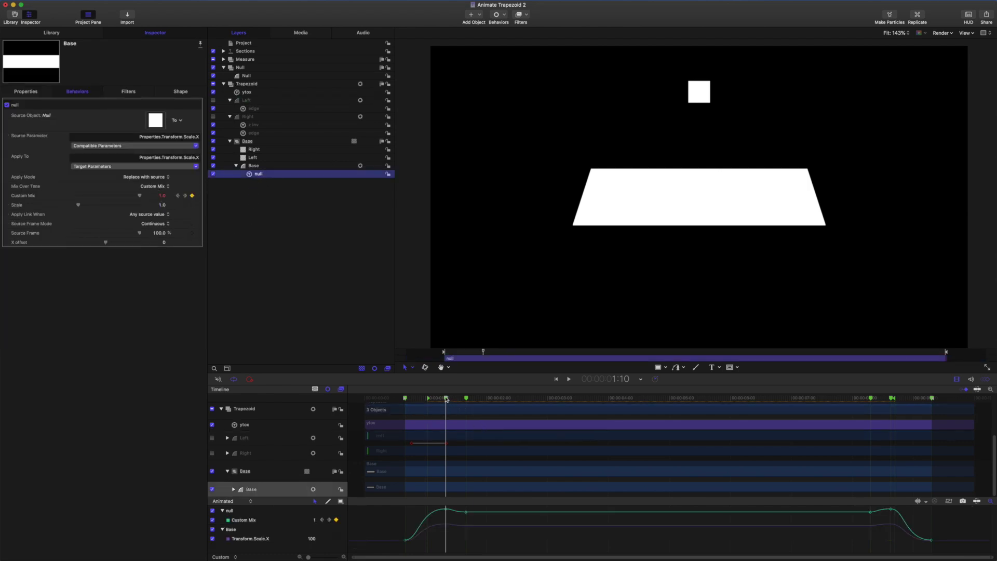
{"action": "left_click_drag", "start_coordinate": [446, 399], "coordinate": [466, 401]}
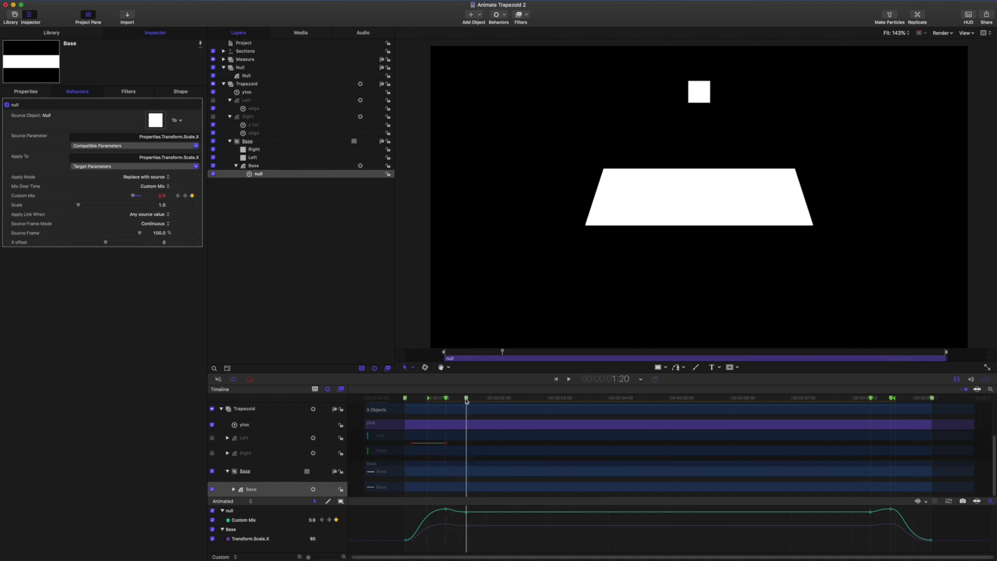
At 1:20, set the Left rectangle's Z rotation to 18° and select its keyframe on the curve.
{"action": "left_click", "coordinate": [255, 102]}
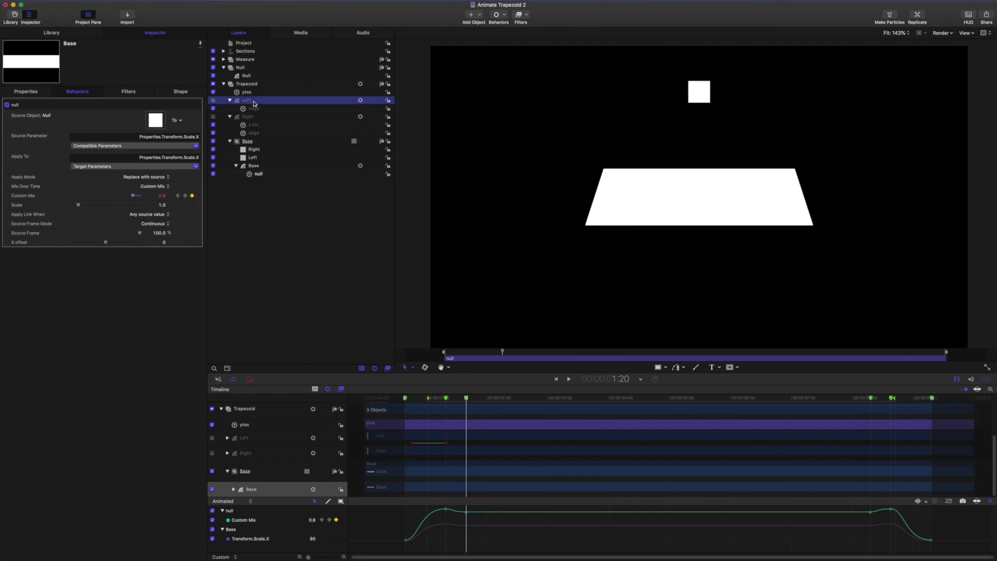
{"action": "left_click", "coordinate": [162, 152]}
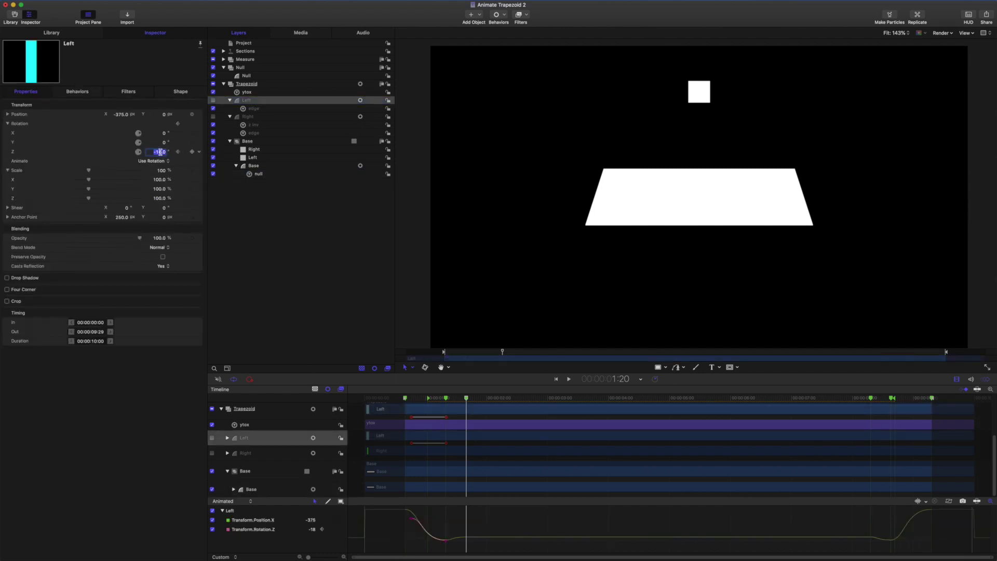
{"action": "type", "text": "18"}
{"action": "key", "text": "Return"}
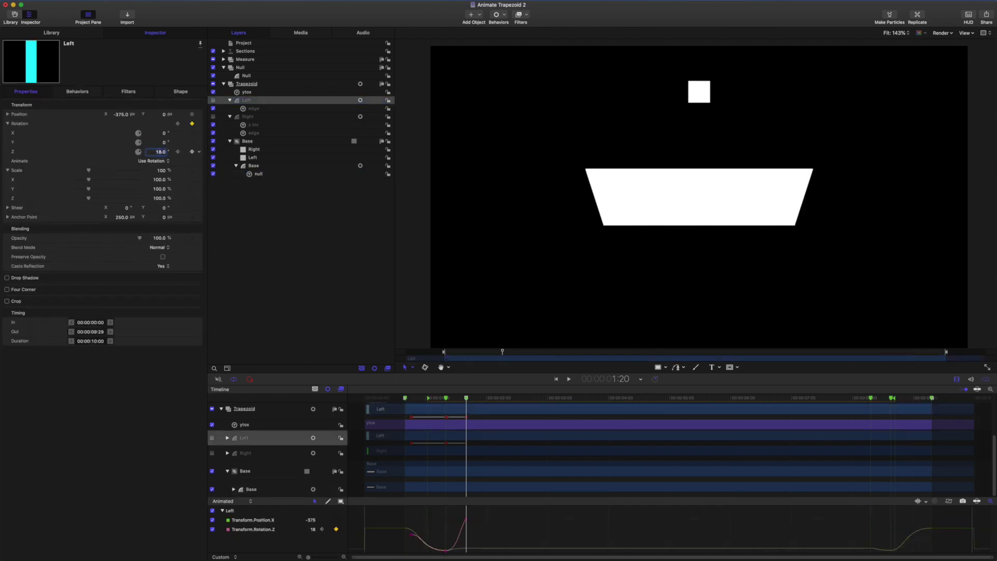
{"action": "left_click", "coordinate": [441, 543]}
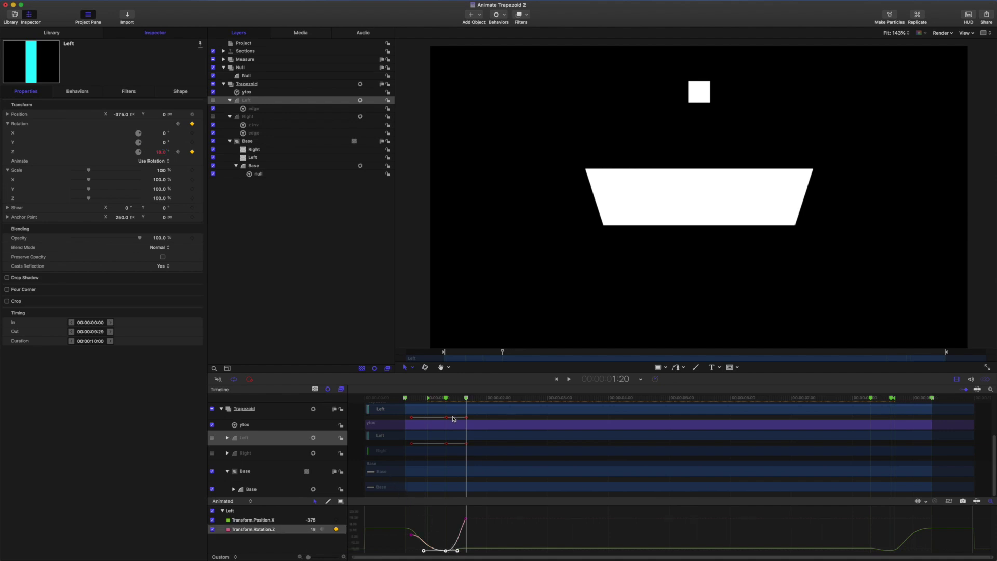
{"action": "left_click", "coordinate": [464, 519]}
Examine the outgoing handle of the null link's Custom Mix keyframe at 1:10, placing the playhead at its end at 1:13.
{"action": "left_click_drag", "start_coordinate": [468, 398], "coordinate": [447, 400]}
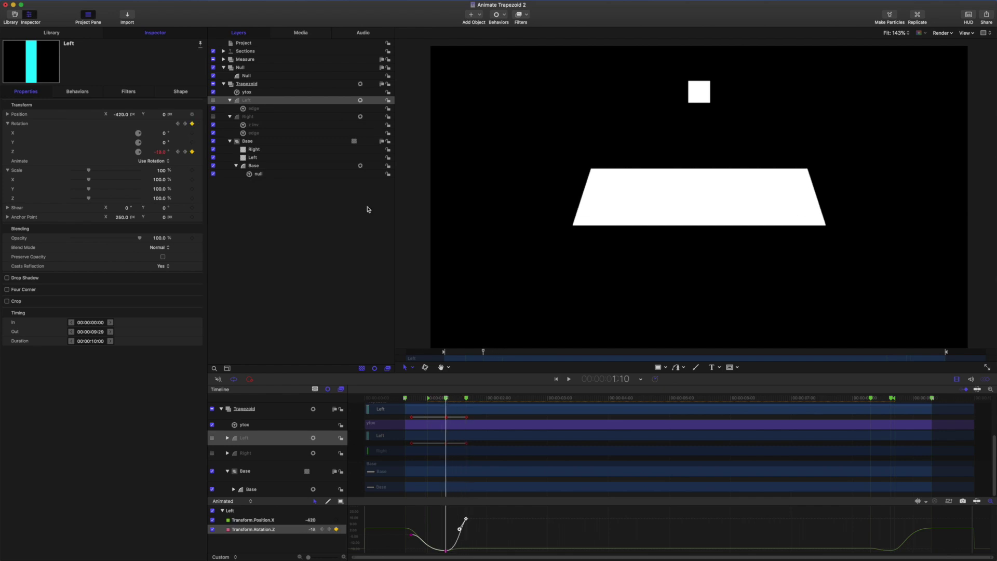
{"action": "left_click", "coordinate": [272, 174]}
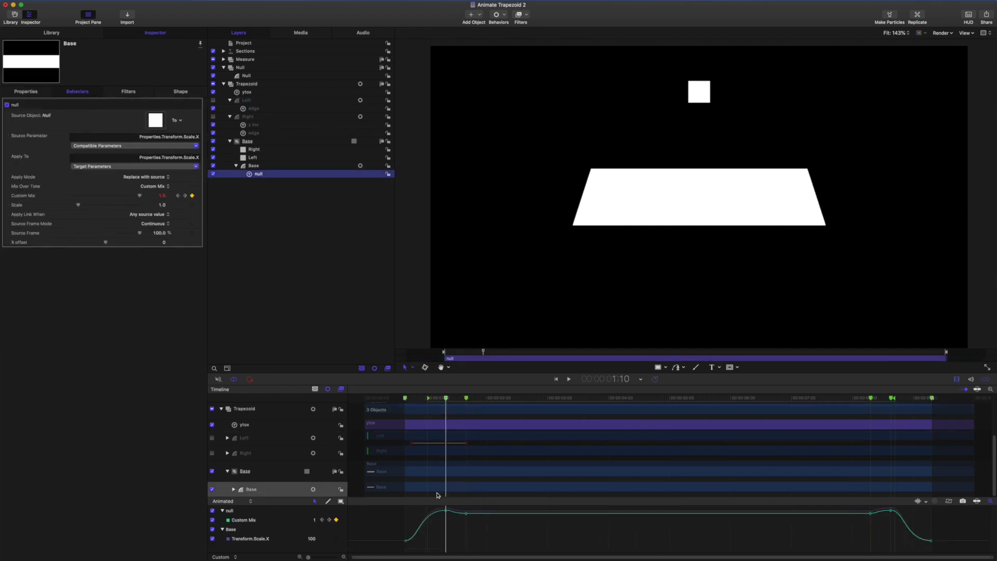
{"action": "left_click", "coordinate": [446, 510]}
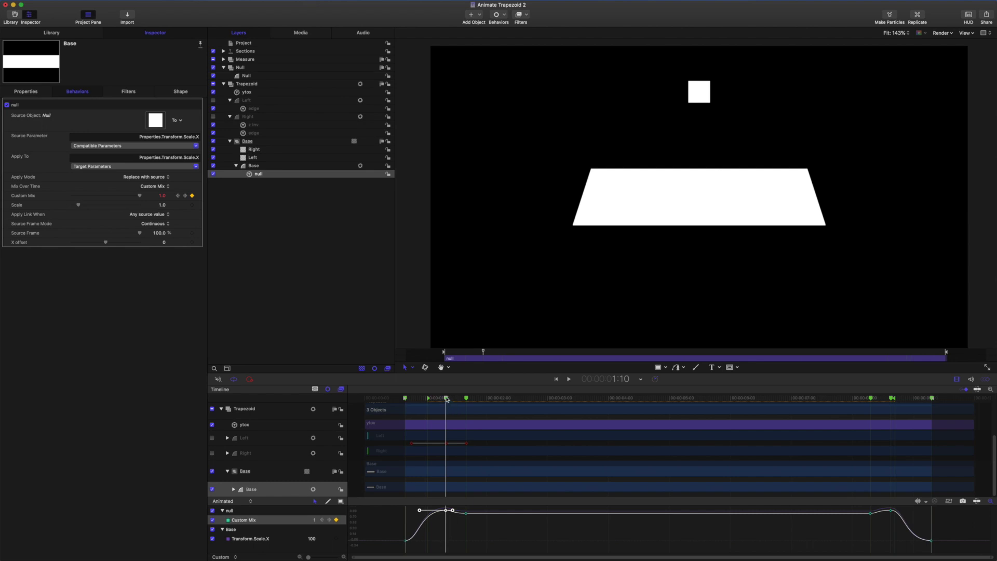
{"action": "left_click_drag", "start_coordinate": [447, 399], "coordinate": [453, 399]}
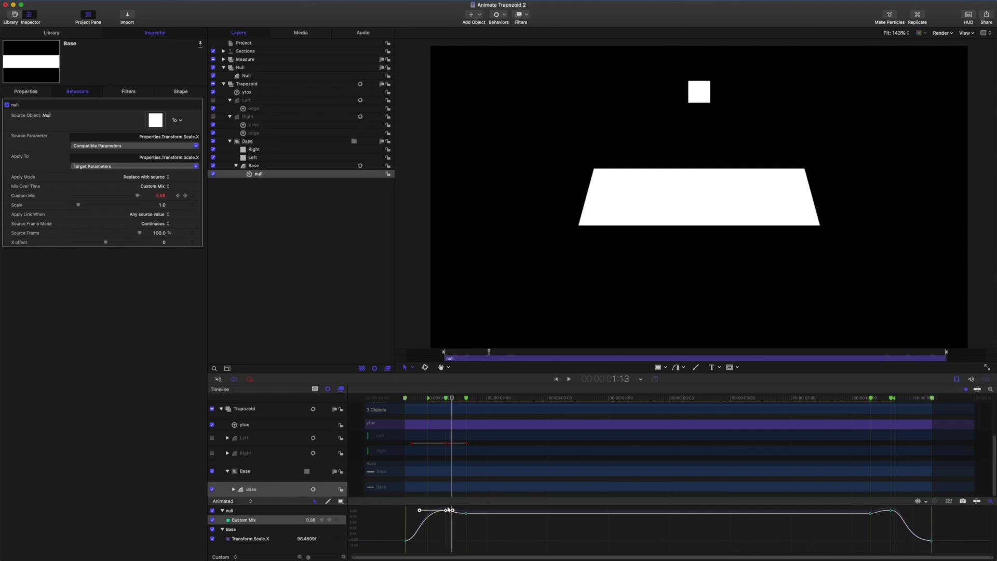
Shorten the outgoing handle of the Left rectangle's 1:10 Z rotation keyframe to 1:13 and flatten the 1:20 keyframe's incoming handle.
{"action": "left_click", "coordinate": [257, 101]}
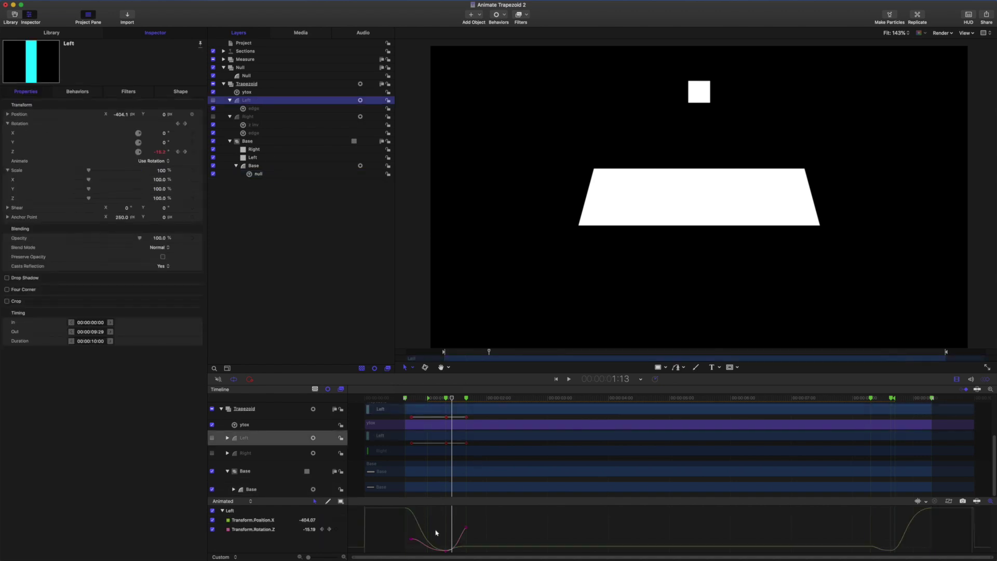
{"action": "left_click", "coordinate": [446, 550]}
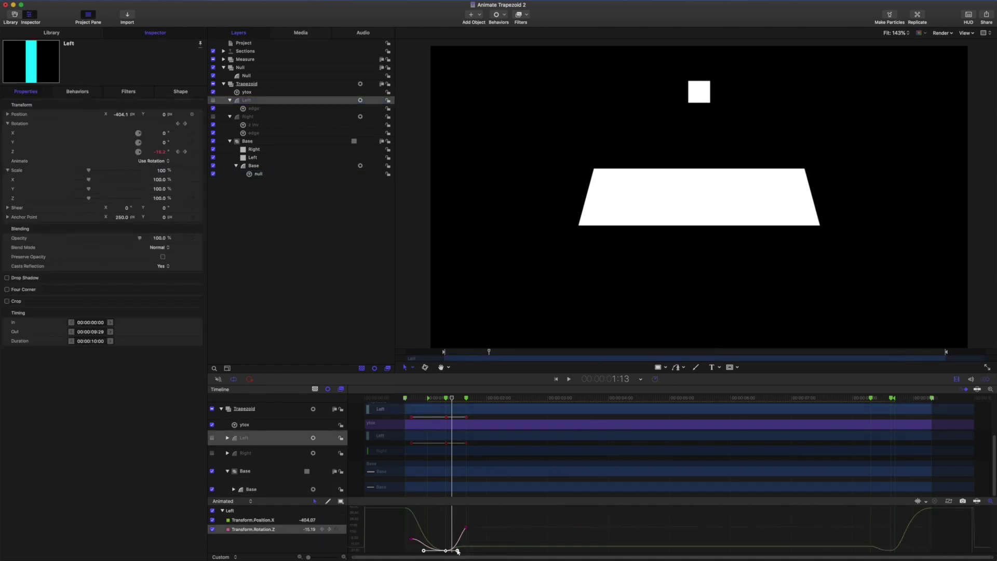
{"action": "left_click_drag", "start_coordinate": [457, 550], "coordinate": [467, 538]}
{"action": "left_click", "coordinate": [466, 528]}
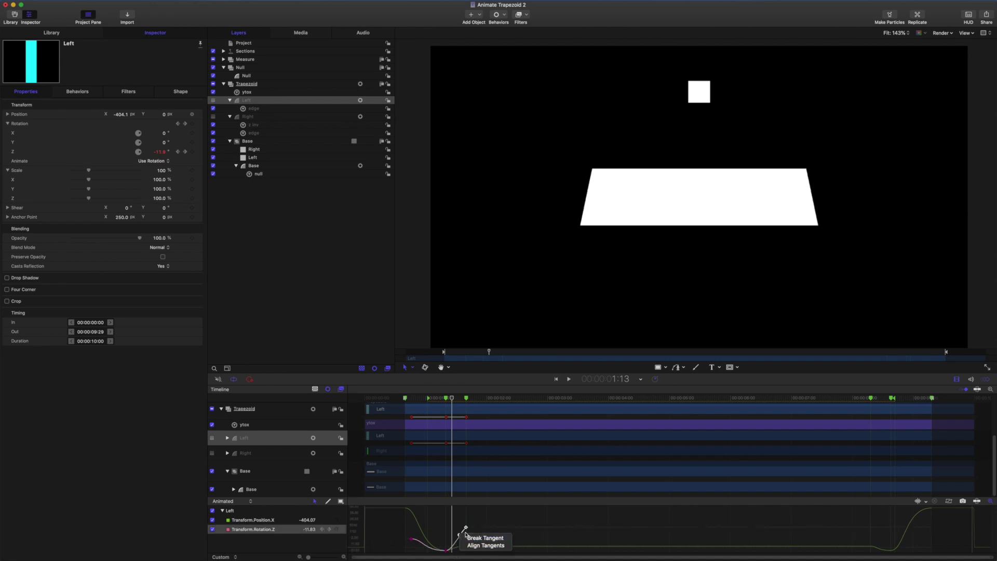
{"action": "left_click_drag", "start_coordinate": [460, 534], "coordinate": [456, 526]}
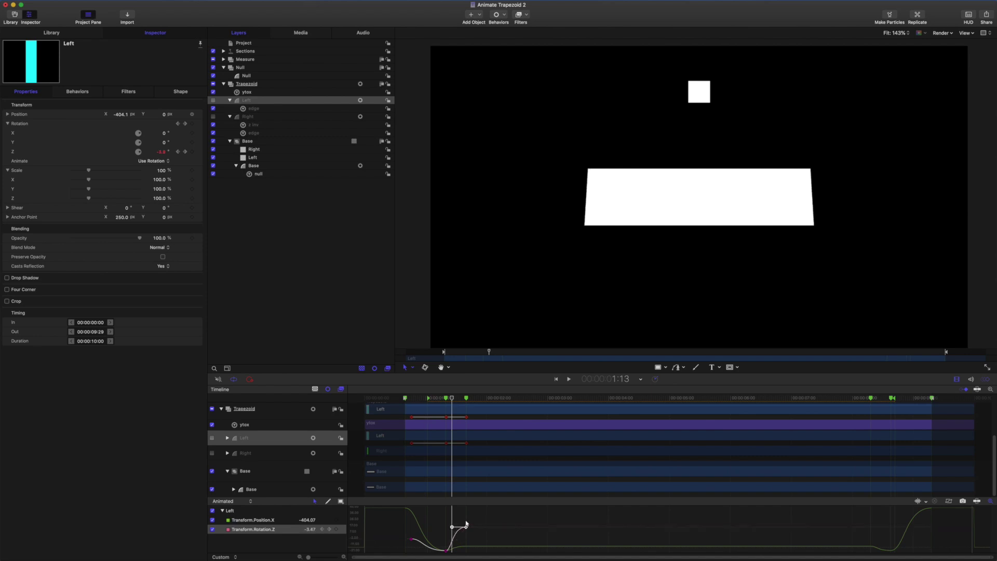
Play the animation from the start to check the trapezoid's opening movement and its angle flip.
{"action": "left_click_drag", "start_coordinate": [452, 398], "coordinate": [369, 397]}
{"action": "key", "text": "space"}
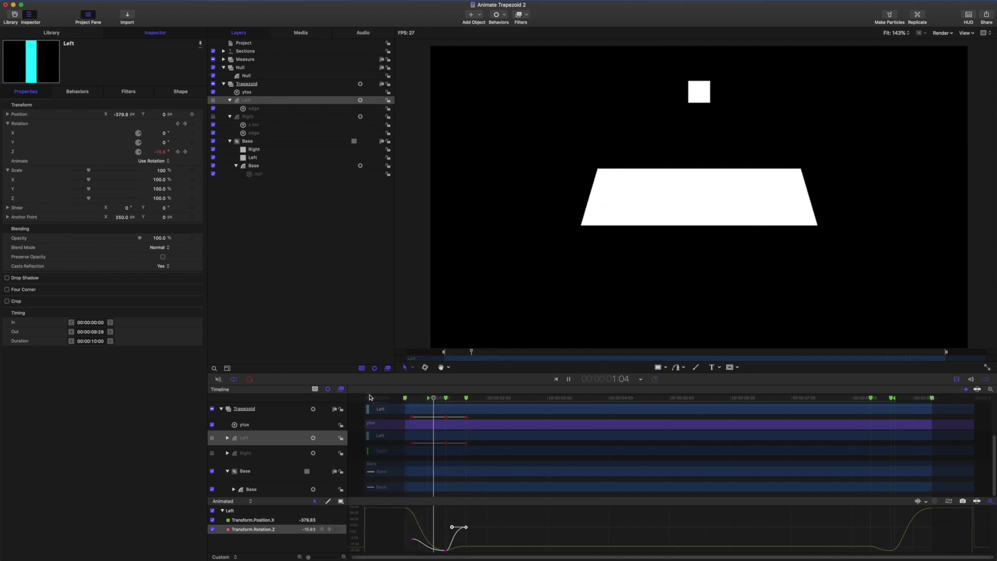
{"action": "key", "text": "space"}
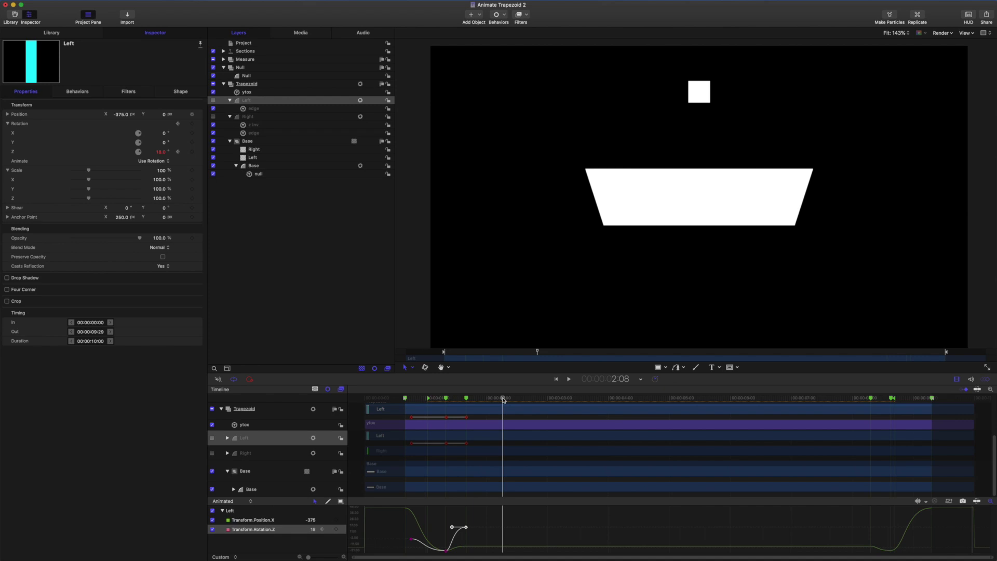
Copy the Left rectangle's three Z rotation keyframes at 23, 1:10 and 1:20 and paste them at 8:09.
{"action": "left_click_drag", "start_coordinate": [503, 399], "coordinate": [467, 399]}
{"action": "left_click_drag", "start_coordinate": [467, 399], "coordinate": [870, 442]}
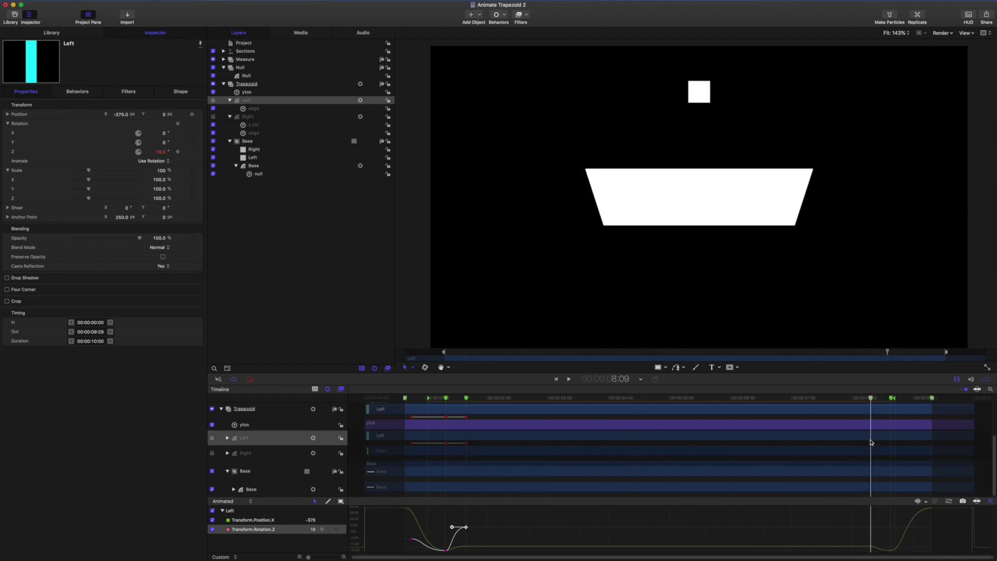
{"action": "mouse_move", "coordinate": [337, 530]}
{"action": "left_click", "coordinate": [446, 550]}
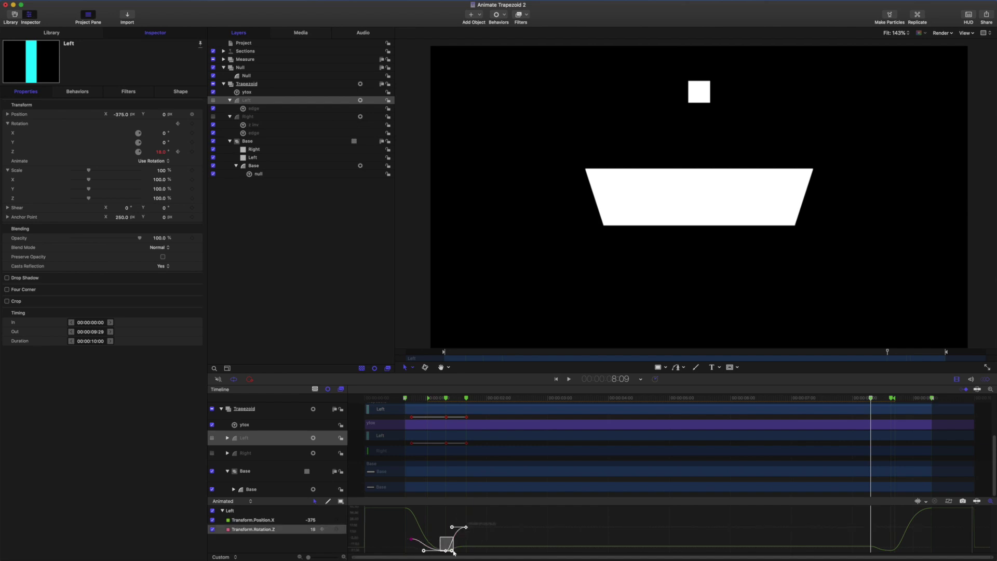
{"action": "left_click", "coordinate": [411, 539], "text": "shift"}
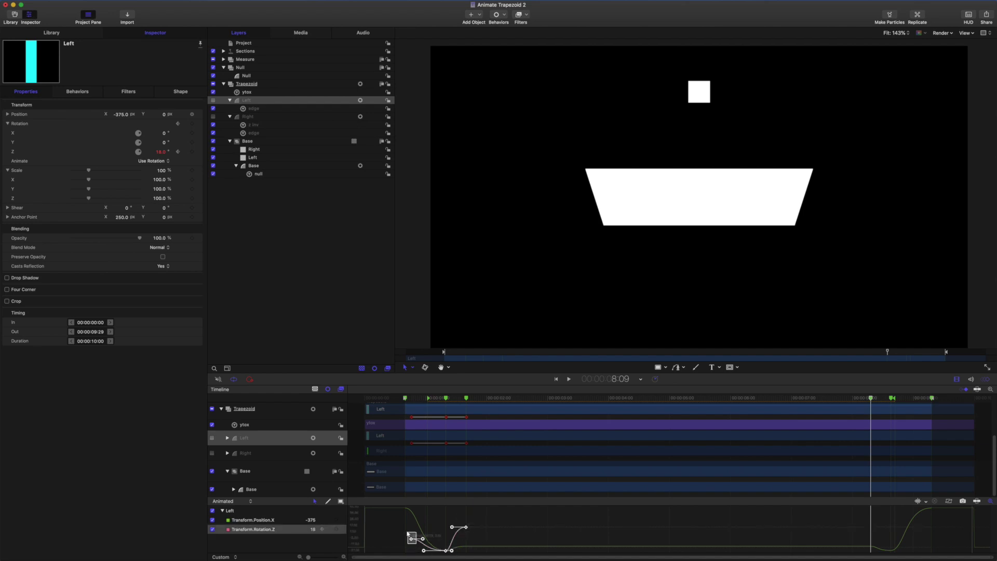
{"action": "right_click", "coordinate": [466, 528]}
{"action": "left_click", "coordinate": [489, 460]}
{"action": "left_click", "coordinate": [336, 529]}
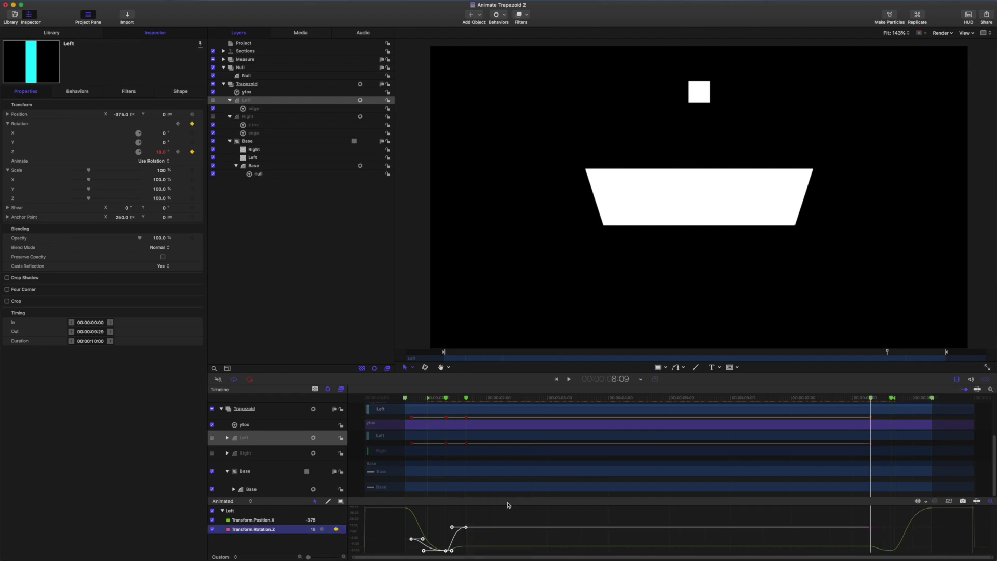
{"action": "key", "text": "super+v"}
Reverse the order of the three pasted Z rotation keyframes at the end of the curve.
{"action": "left_click_drag", "start_coordinate": [849, 514], "coordinate": [935, 552]}
{"action": "right_click", "coordinate": [926, 526]}
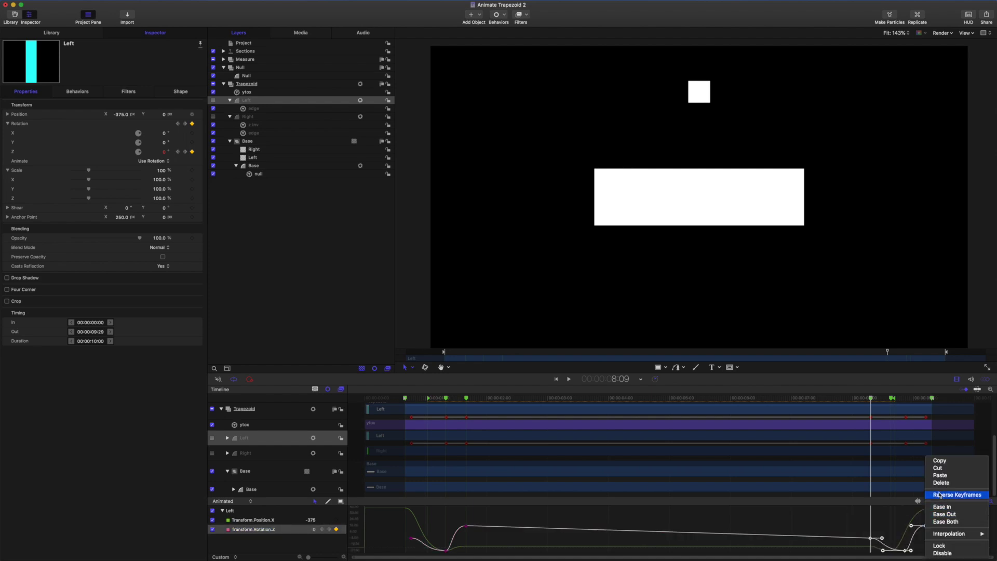
{"action": "left_click", "coordinate": [957, 494]}
Shorten the outgoing handle of the Left rectangle's 8:09 Z rotation keyframe so that it ends at 8:12.
{"action": "left_click_drag", "start_coordinate": [859, 514], "coordinate": [877, 542]}
{"action": "left_click", "coordinate": [890, 550]}
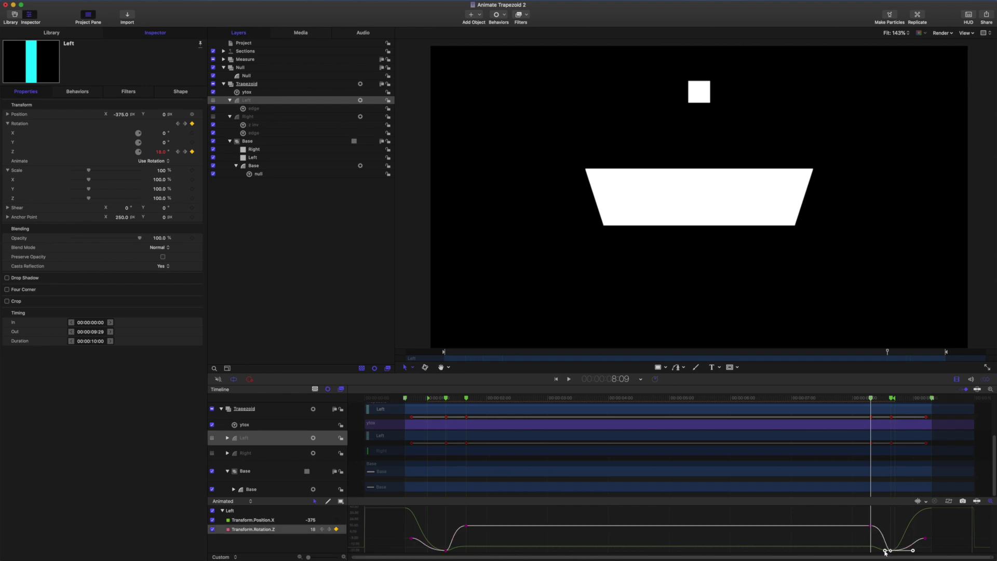
{"action": "left_click_drag", "start_coordinate": [865, 523], "coordinate": [874, 535]}
{"action": "key", "text": "Right"}
{"action": "key", "text": "Right"}
{"action": "key", "text": "Right"}
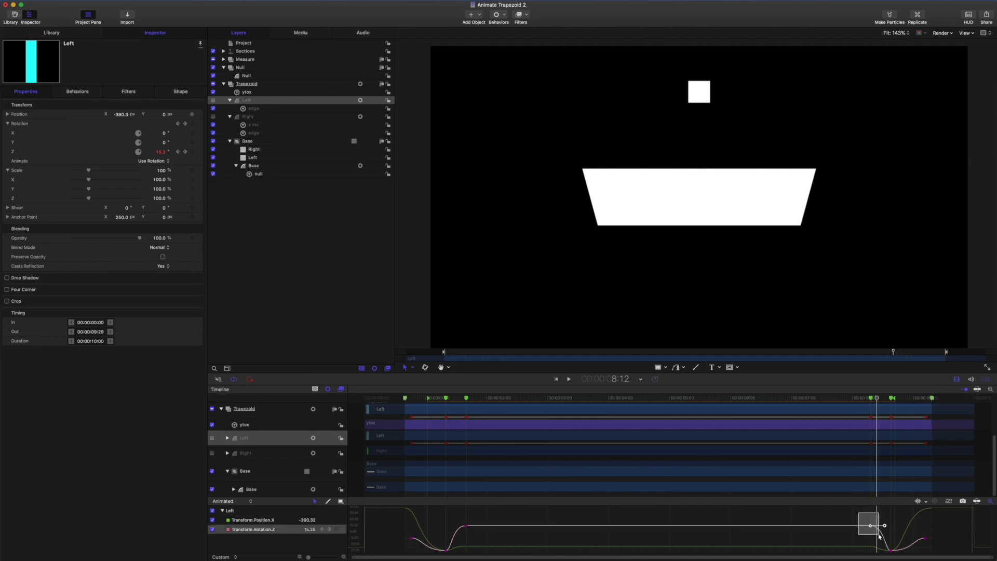
{"action": "right_click", "coordinate": [884, 526]}
{"action": "left_click", "coordinate": [857, 517]}
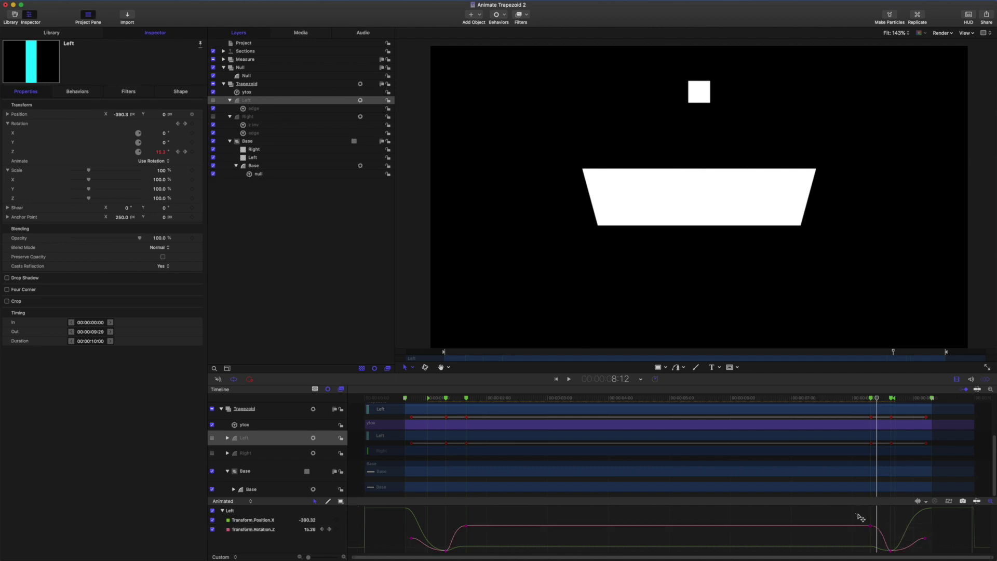
{"action": "left_click", "coordinate": [871, 526]}
{"action": "left_click_drag", "start_coordinate": [884, 526], "coordinate": [885, 548]}
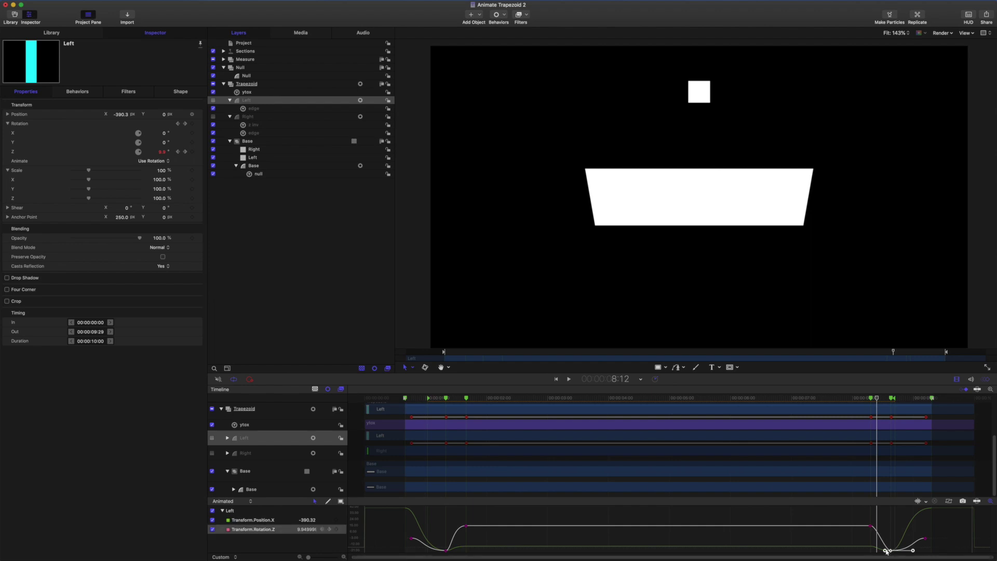
Lengthen the incoming handle of the 8:19 Z rotation keyframe horizontally back to 8:12.
{"action": "right_click", "coordinate": [886, 551]}
{"action": "left_click", "coordinate": [892, 553]}
{"action": "right_click", "coordinate": [912, 552]}
{"action": "left_click", "coordinate": [891, 530]}
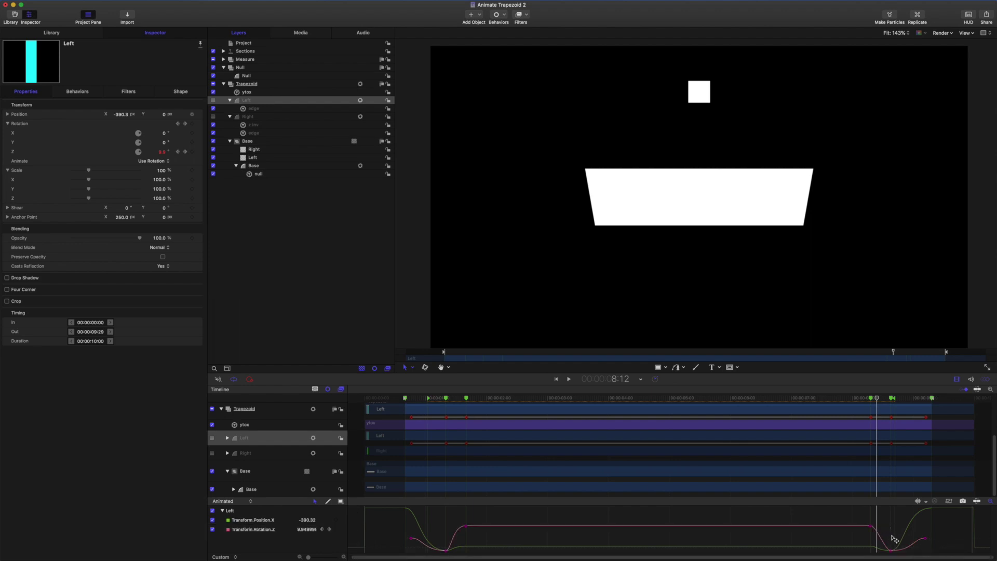
{"action": "left_click_drag", "start_coordinate": [885, 550], "coordinate": [881, 557]}
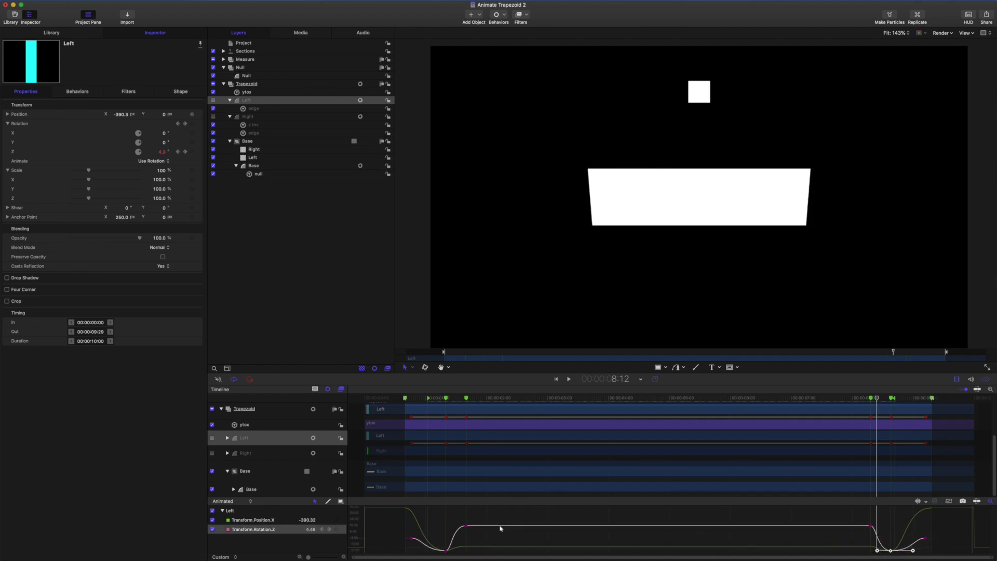
Check how many frames the outgoing handle of the frame 23 Z rotation keyframe spans by stepping forward from it.
{"action": "left_click", "coordinate": [410, 538]}
{"action": "left_click_drag", "start_coordinate": [878, 398], "coordinate": [412, 396]}
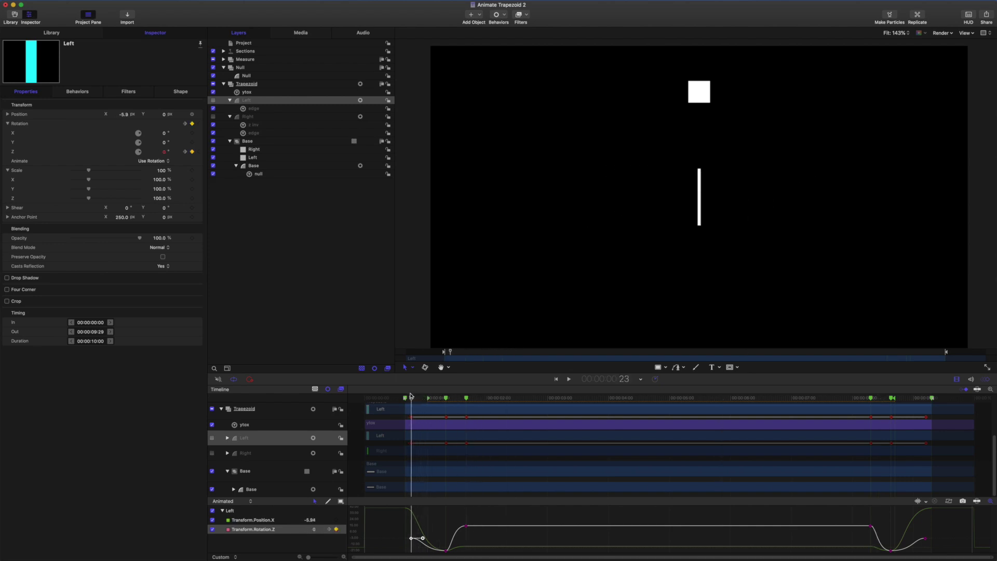
{"action": "key", "text": "Right"}
{"action": "key", "text": "Right"}
{"action": "key", "text": "Right"}
{"action": "key", "text": "Right"}
{"action": "key", "text": "Right"}
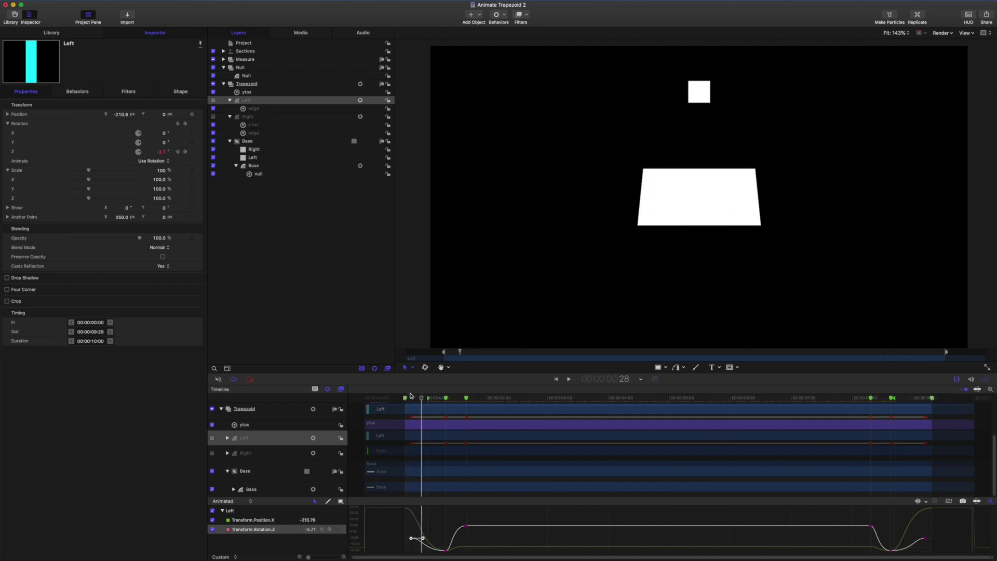
{"action": "key", "text": "Right"}
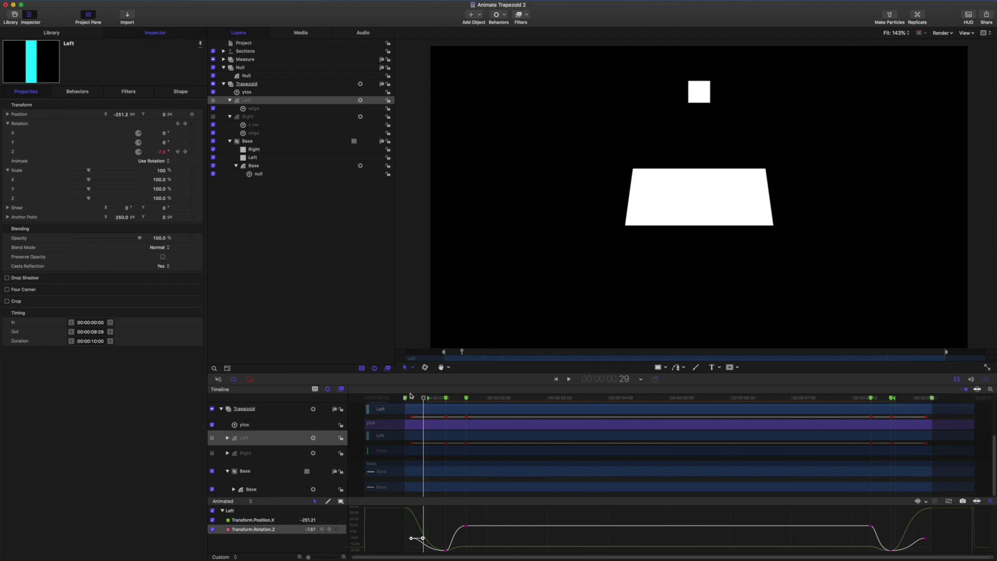
{"action": "left_click", "coordinate": [891, 551]}
{"action": "key", "text": "Right"}
{"action": "key", "text": "Right"}
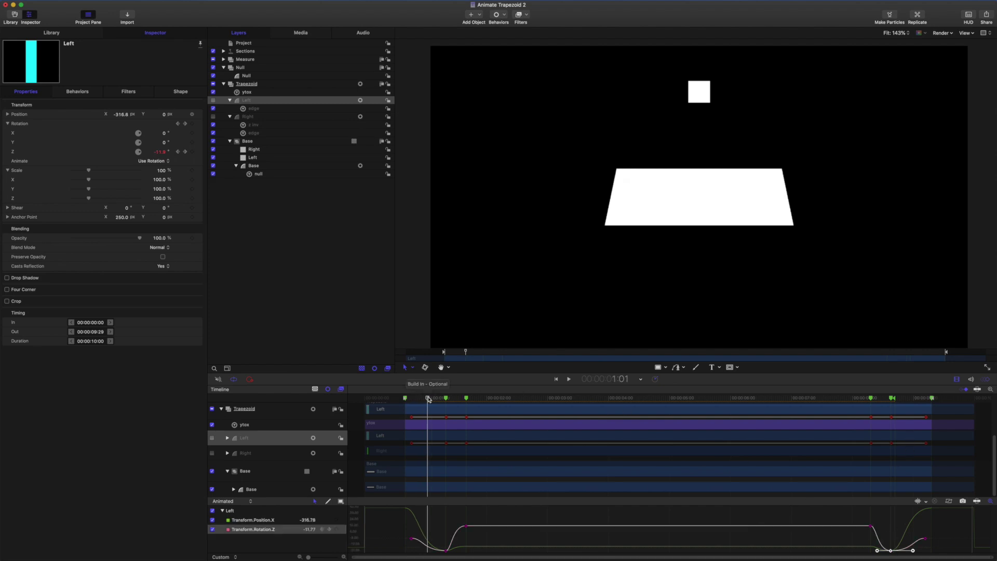
Shorten the outgoing handle of the 8:19 Z rotation keyframe so that it ends six frames on, at 8:25.
{"action": "left_click_drag", "start_coordinate": [431, 399], "coordinate": [891, 437]}
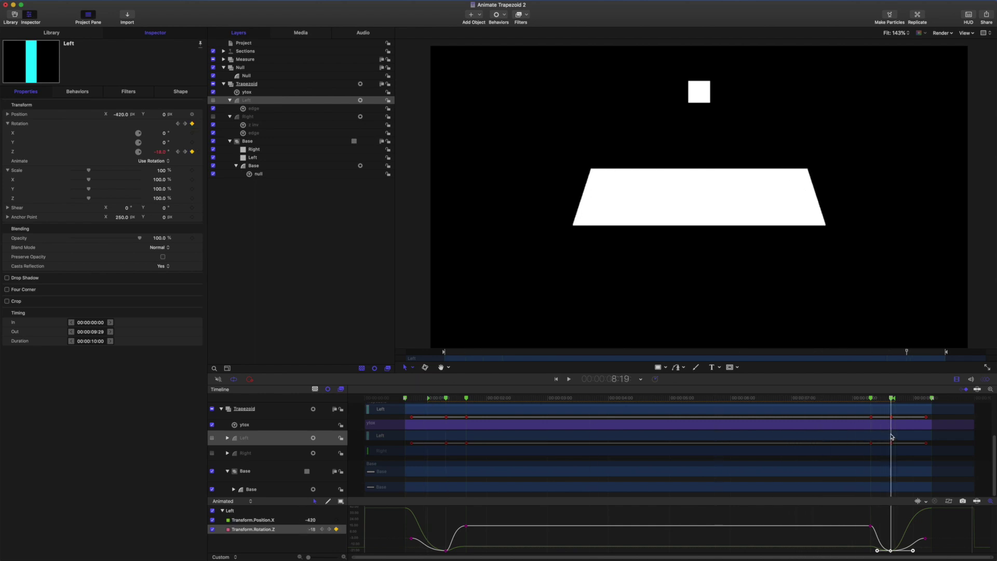
{"action": "key", "text": "Right"}
{"action": "key", "text": "Right"}
{"action": "key", "text": "Right"}
{"action": "key", "text": "Right"}
{"action": "key", "text": "Right"}
{"action": "key", "text": "Right"}
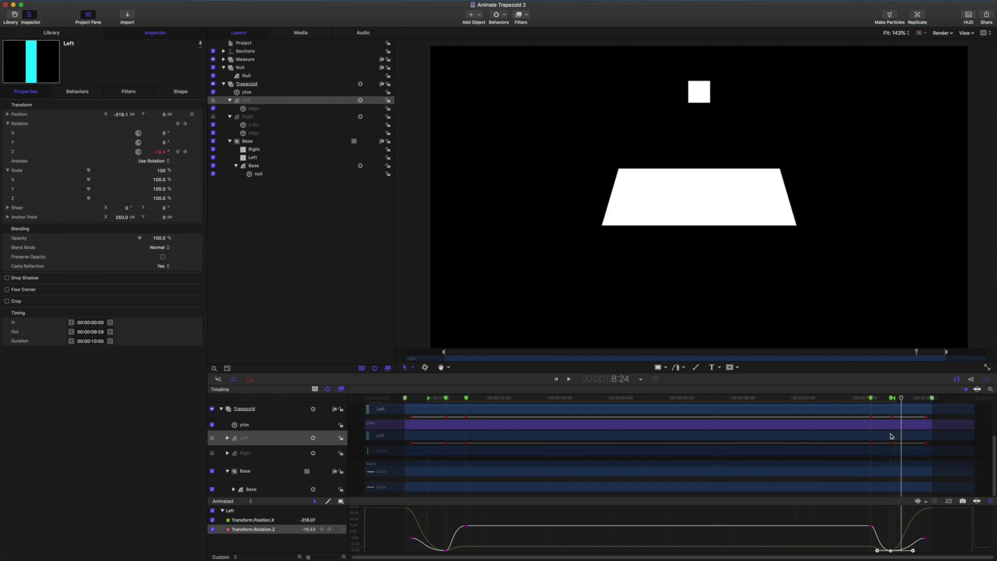
{"action": "right_click", "coordinate": [913, 550]}
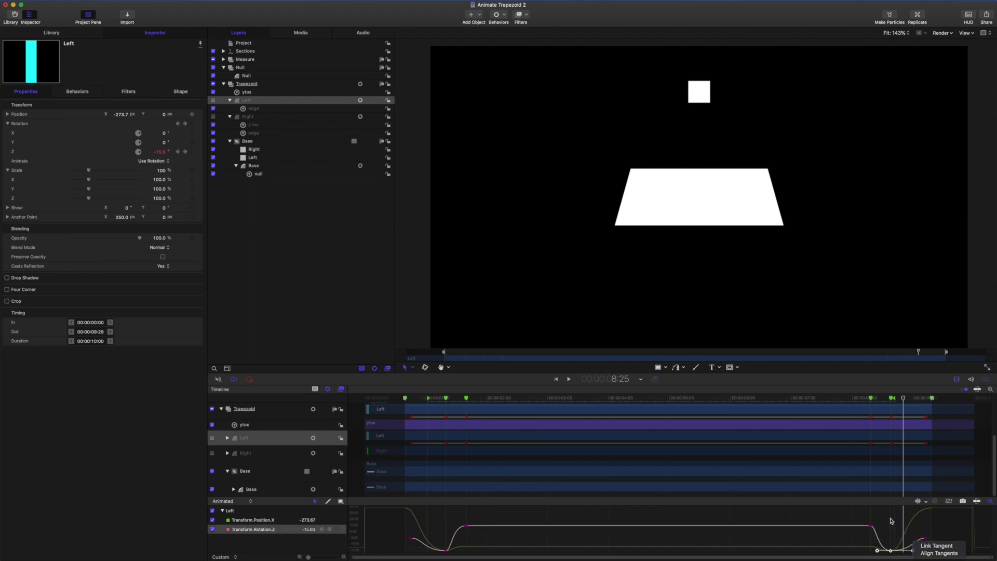
{"action": "left_click", "coordinate": [909, 552]}
{"action": "left_click", "coordinate": [911, 550]}
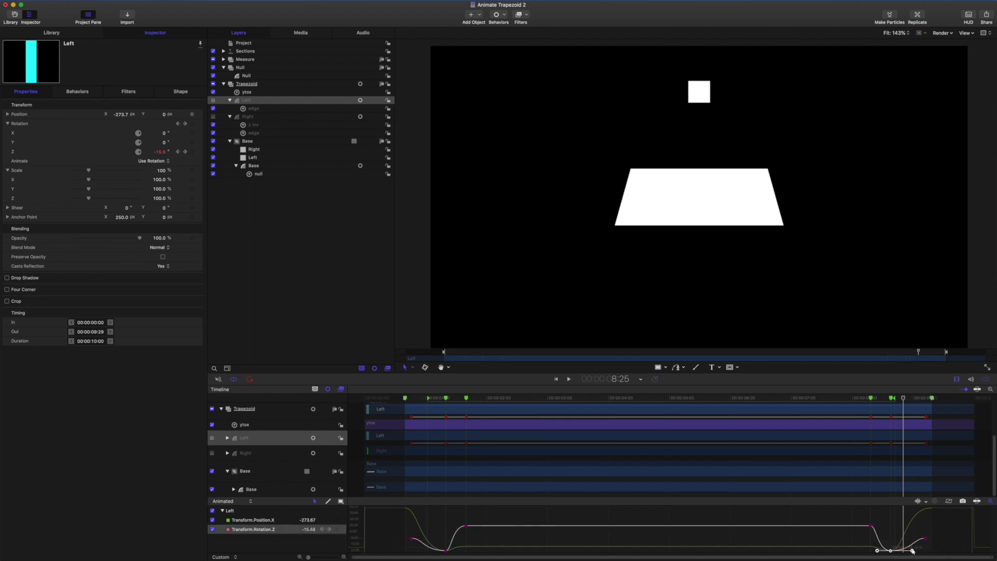
{"action": "left_click_drag", "start_coordinate": [912, 550], "coordinate": [904, 542]}
Extend the last Z rotation keyframe's incoming handle horizontally back to 8:25 and return the playhead to the project start.
{"action": "left_click", "coordinate": [918, 533]}
{"action": "left_click", "coordinate": [916, 541]}
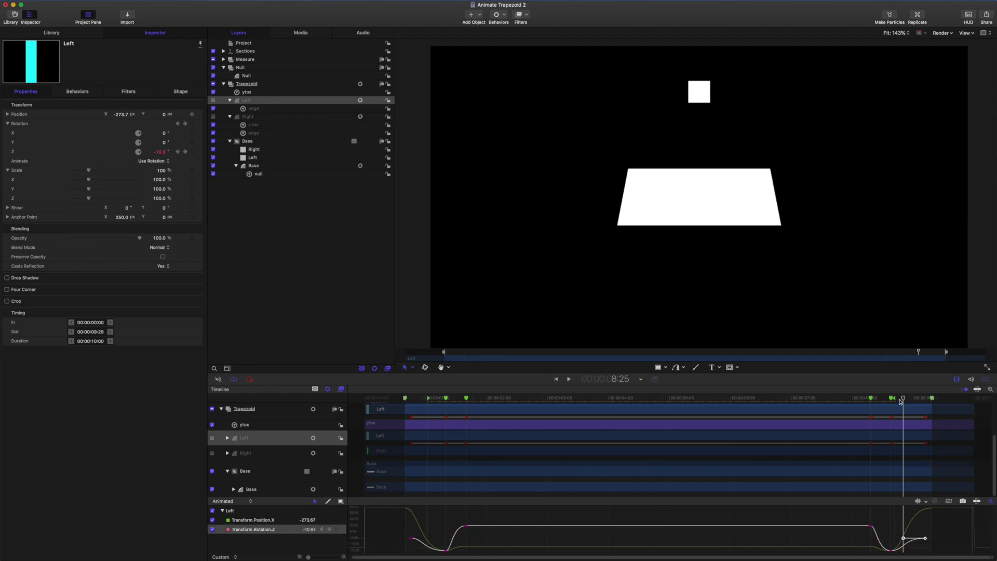
{"action": "key", "text": "Home"}
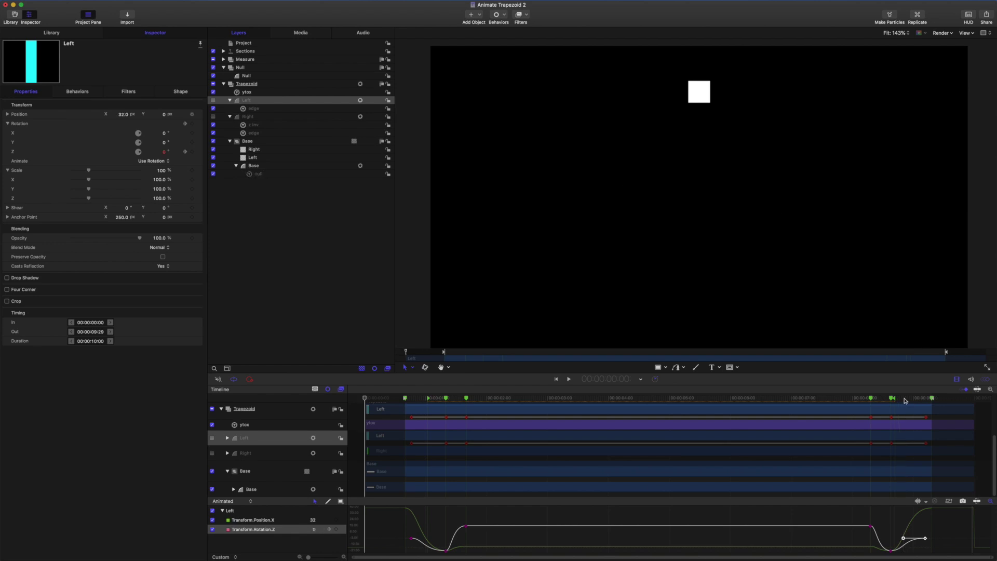
Play the trapezoid animation from the project start to review the intro easing.
{"action": "key", "text": "space"}
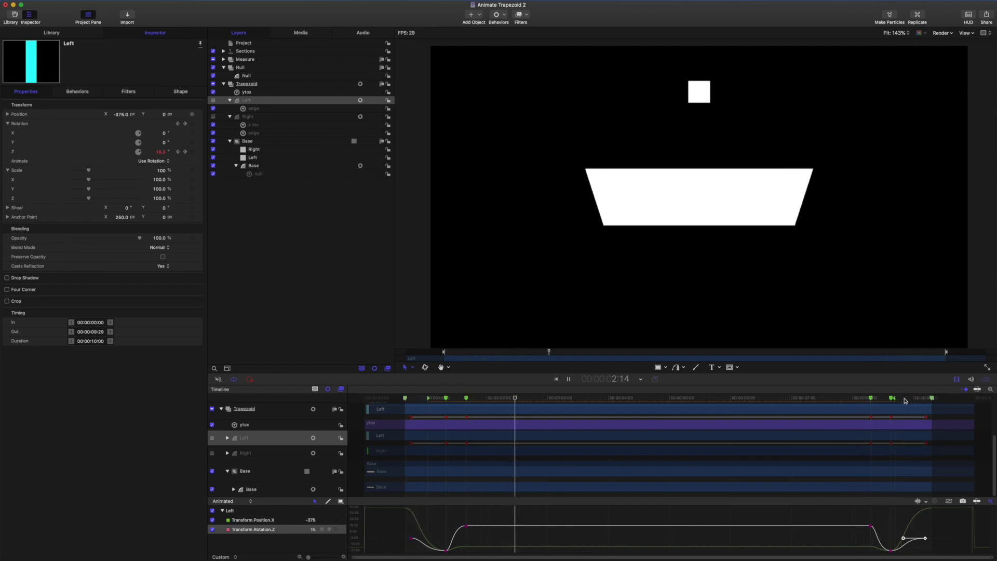
{"action": "key", "text": "space"}
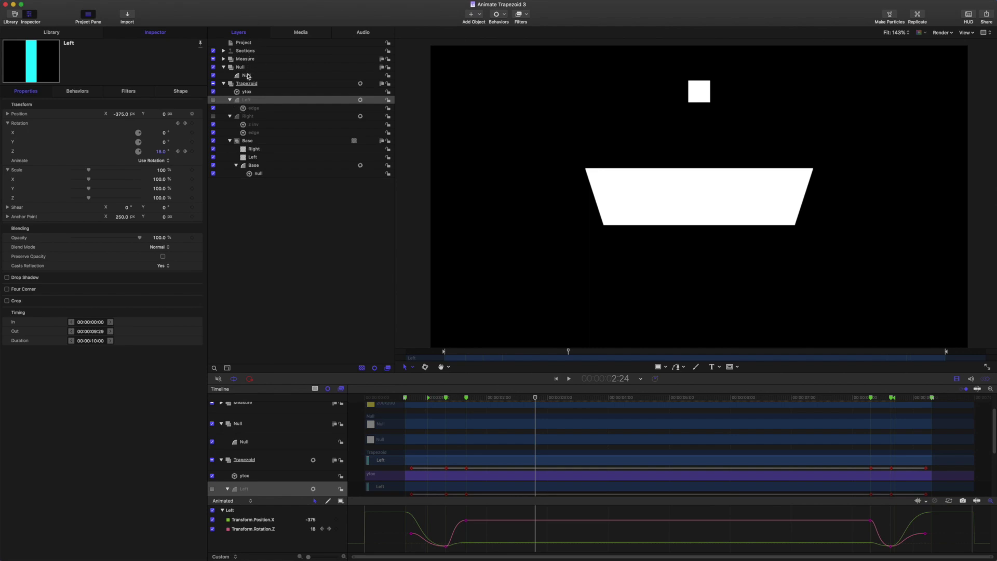
Test the project's published Length at about 126 % by playing the animation from the start, and reset the parameter.
{"action": "left_click", "coordinate": [252, 44]}
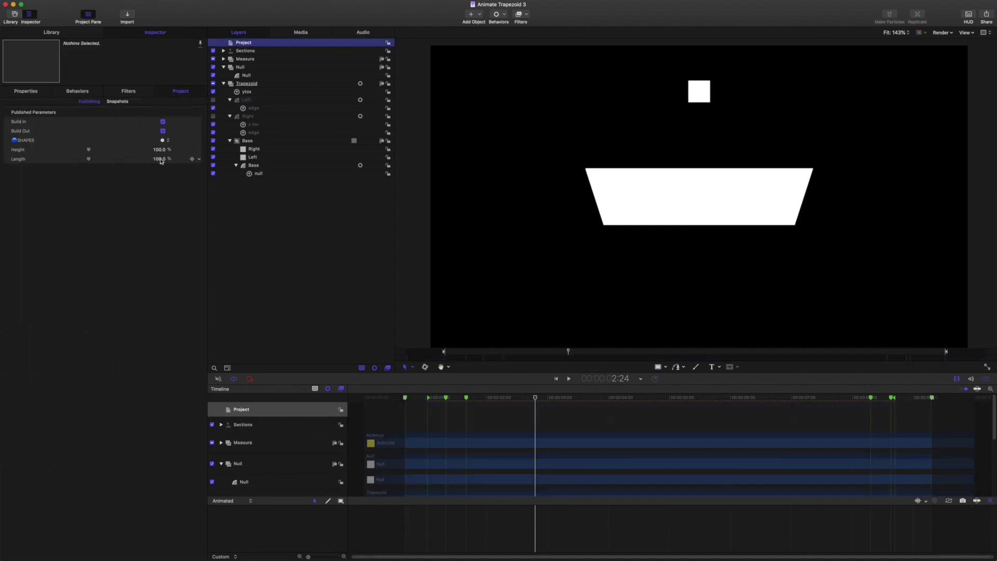
{"action": "left_click_drag", "start_coordinate": [159, 162], "coordinate": [208, 162]}
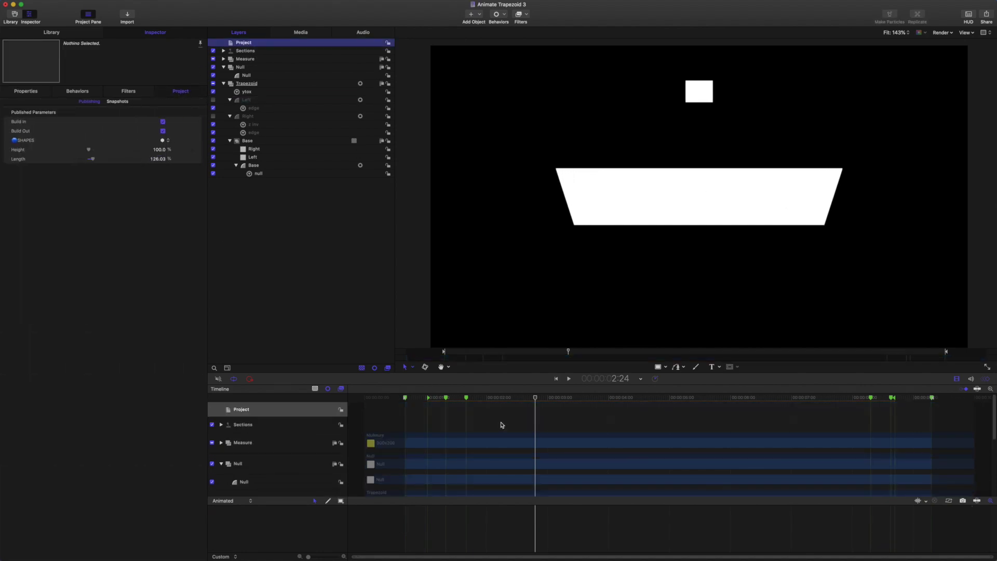
{"action": "key", "text": "Home"}
{"action": "key", "text": "space"}
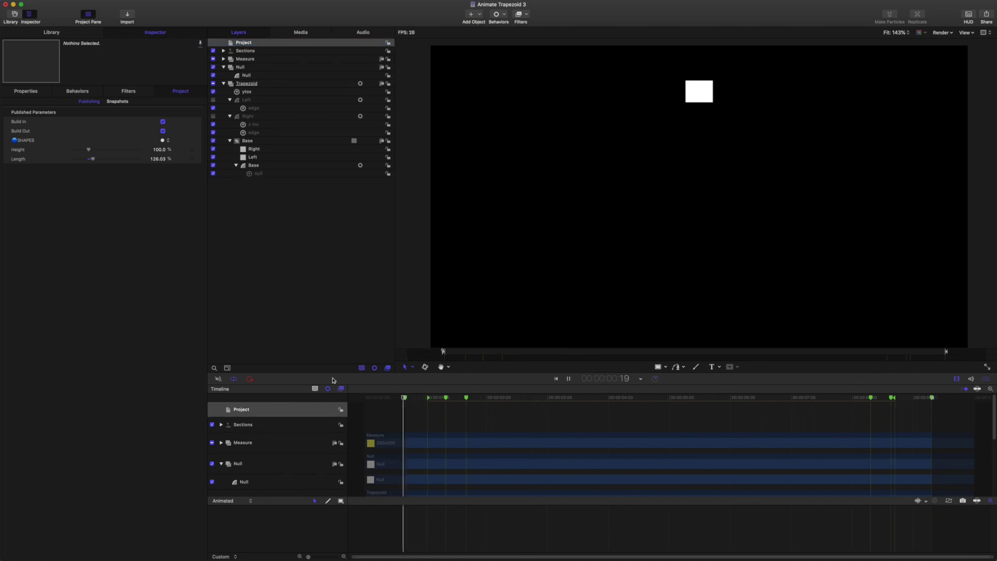
{"action": "key", "text": "space"}
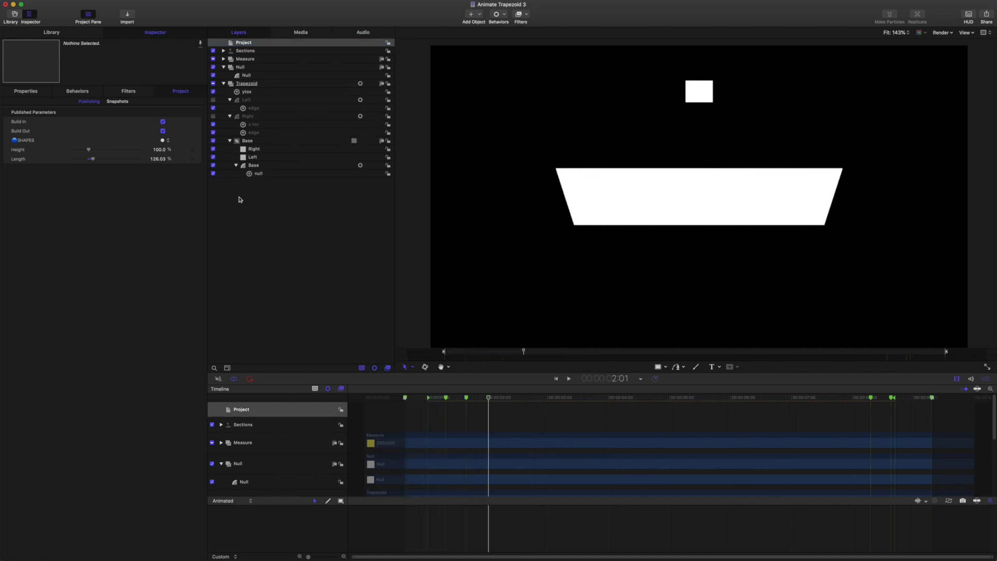
{"action": "left_click", "coordinate": [198, 162]}
{"action": "left_click", "coordinate": [229, 163]}
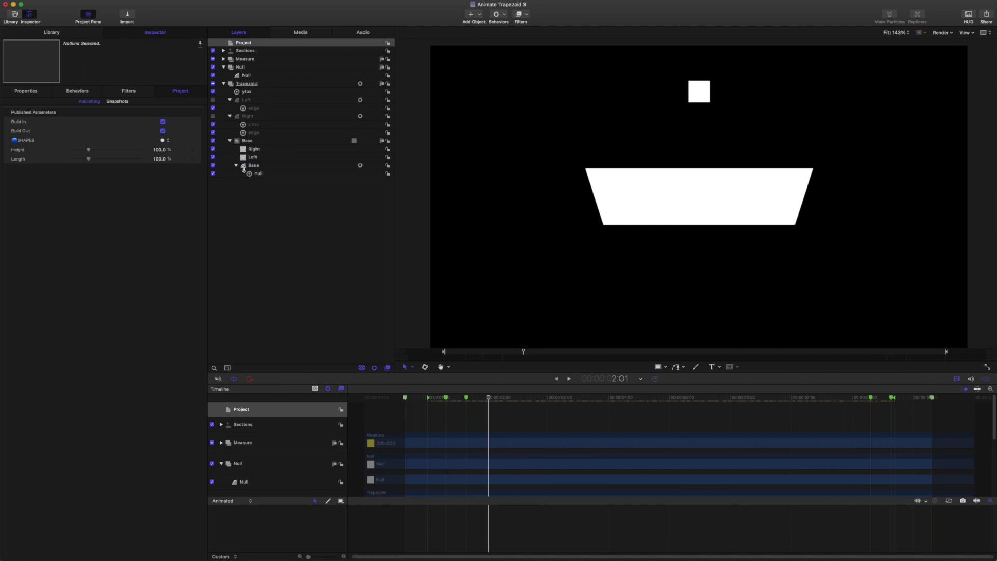
Try a published Height of about 140 % on the trapezoid and undo the change.
{"action": "left_click_drag", "start_coordinate": [155, 152], "coordinate": [175, 149]}
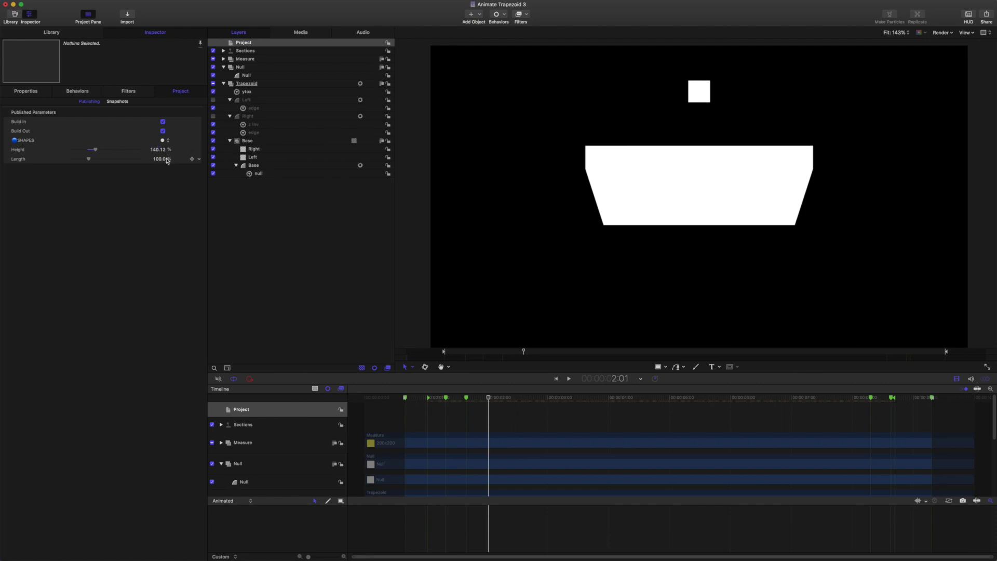
{"action": "key", "text": "super+z"}
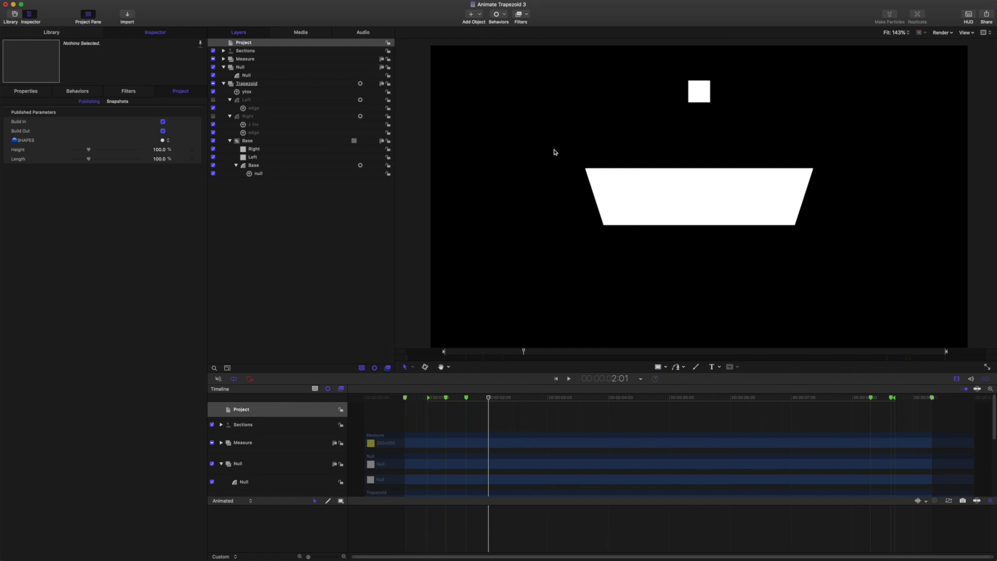
Add a Link behavior to the Edge Offset of Right's edge behavior, sourced from the Edge Offset of Left's edge behavior.
{"action": "left_click", "coordinate": [252, 133]}
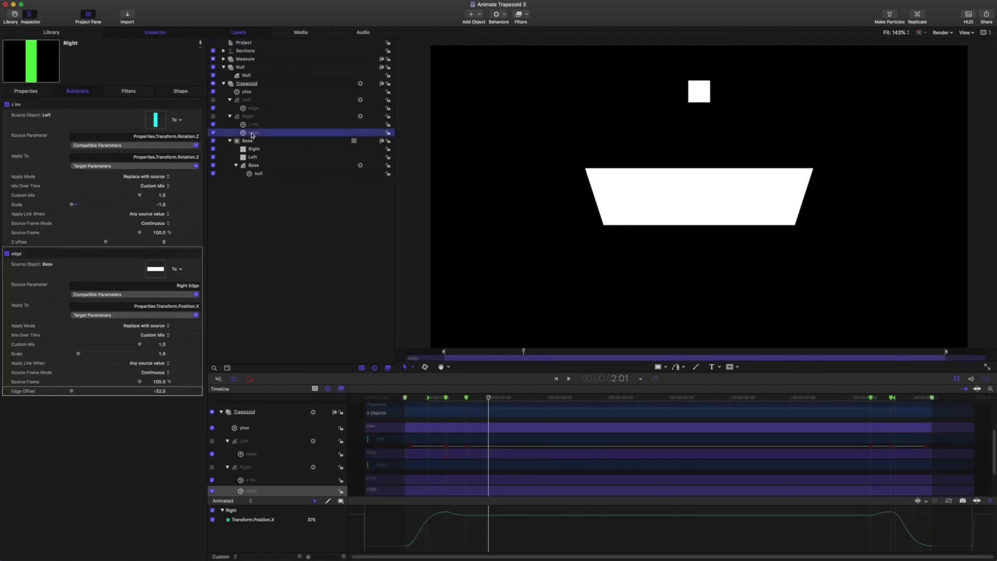
{"action": "left_click", "coordinate": [199, 391]}
{"action": "mouse_move", "coordinate": [237, 466]}
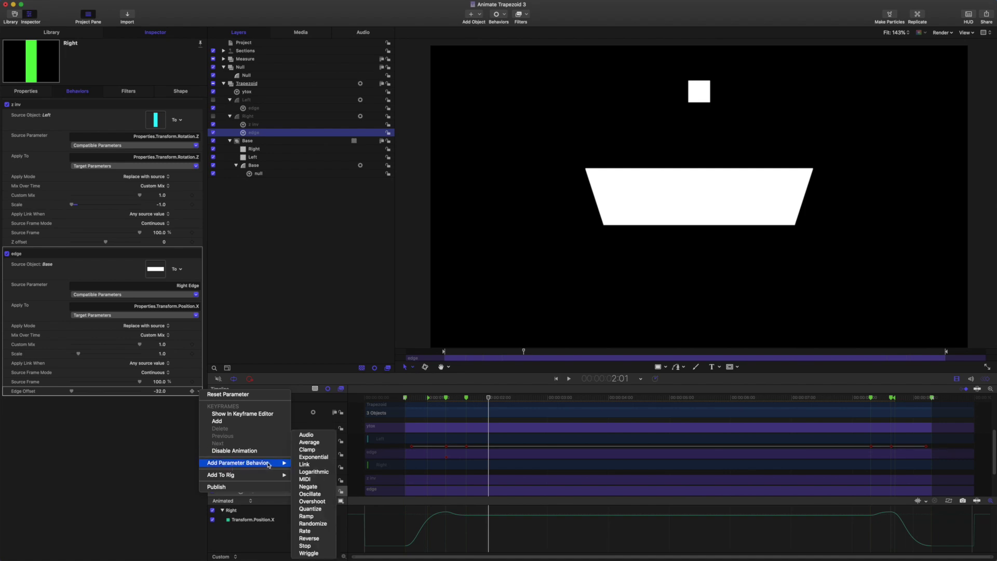
{"action": "left_click", "coordinate": [307, 465]}
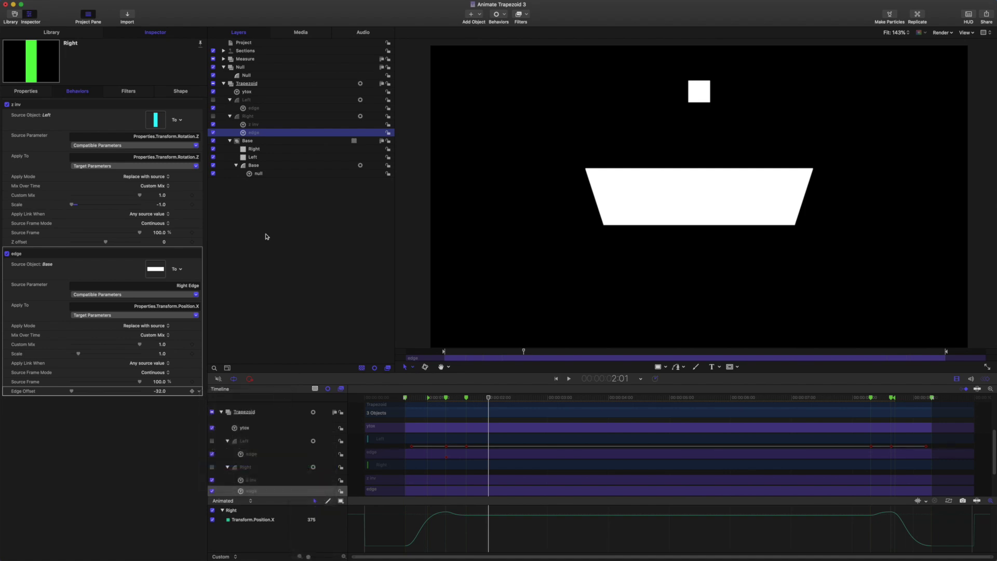
{"action": "left_click_drag", "start_coordinate": [247, 101], "coordinate": [155, 120]}
{"action": "left_click", "coordinate": [186, 146]}
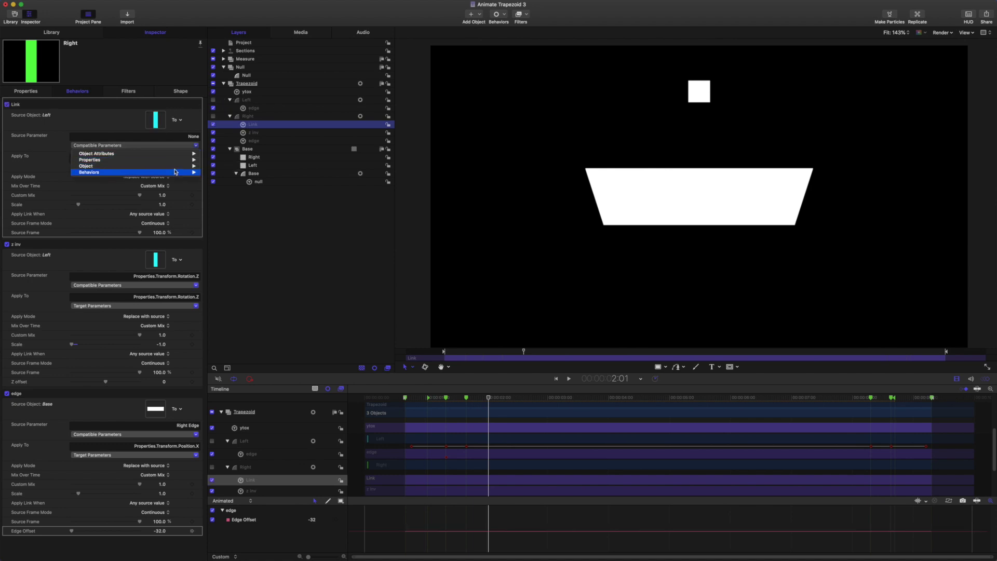
{"action": "mouse_move", "coordinate": [176, 173]}
{"action": "mouse_move", "coordinate": [214, 173]}
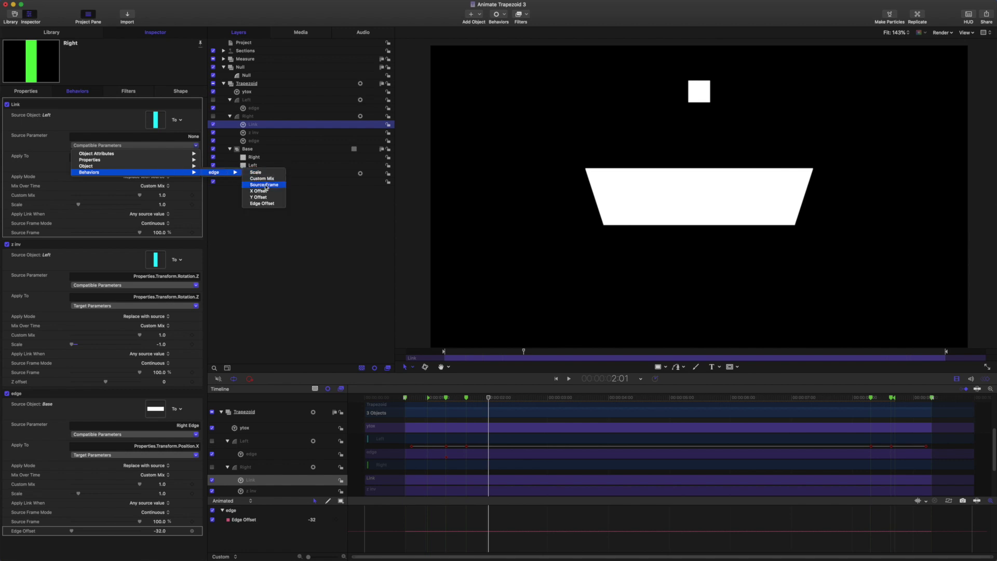
{"action": "left_click", "coordinate": [269, 204]}
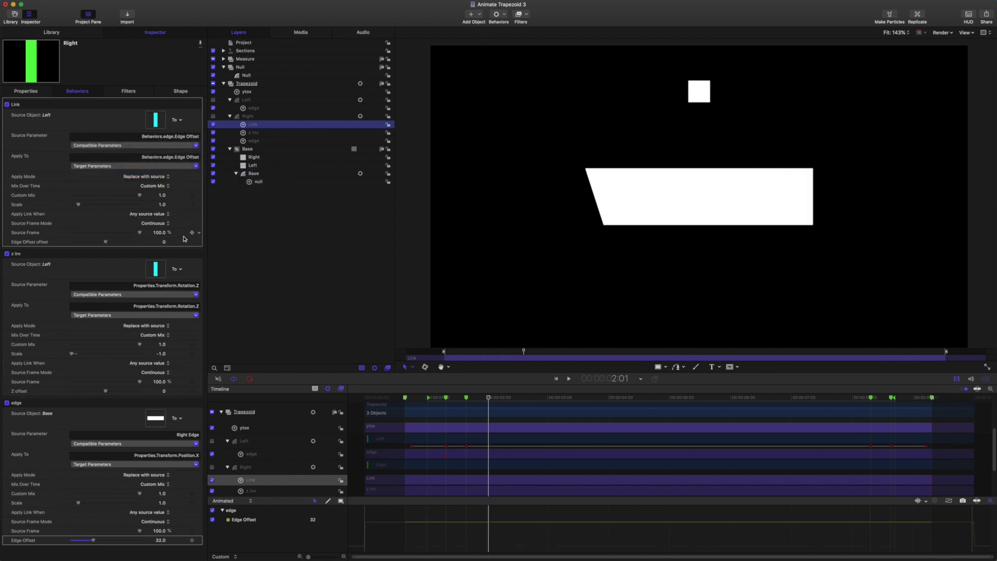
Set the new Link behavior's Scale to -1 and rename it "offset inv".
{"action": "left_click", "coordinate": [163, 204]}
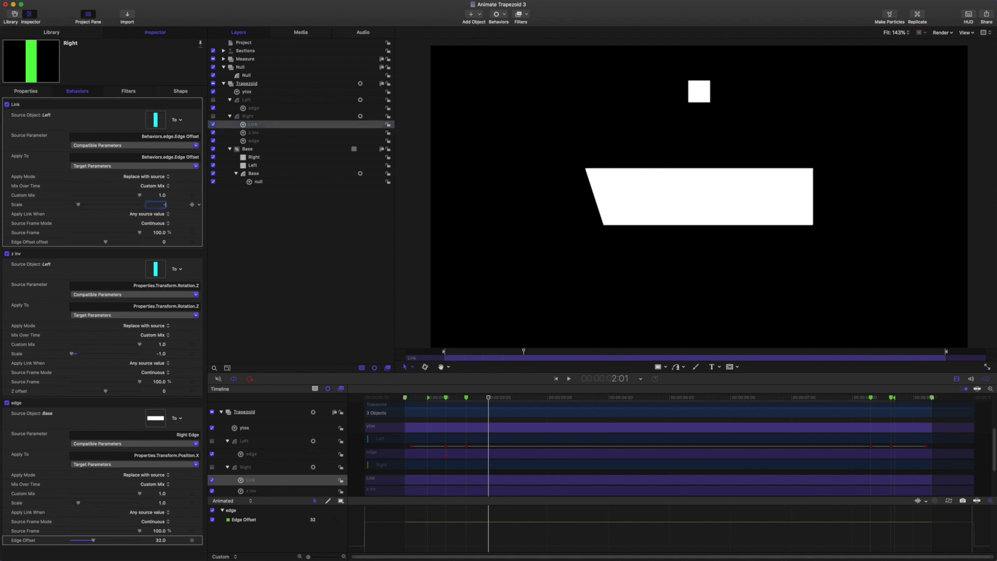
{"action": "key", "text": "Return"}
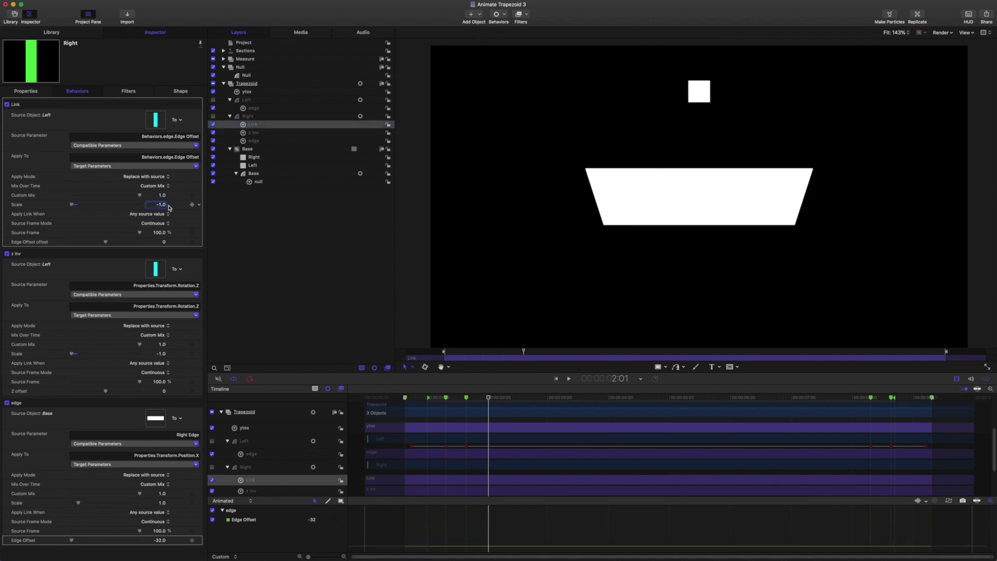
{"action": "double_click", "coordinate": [254, 124]}
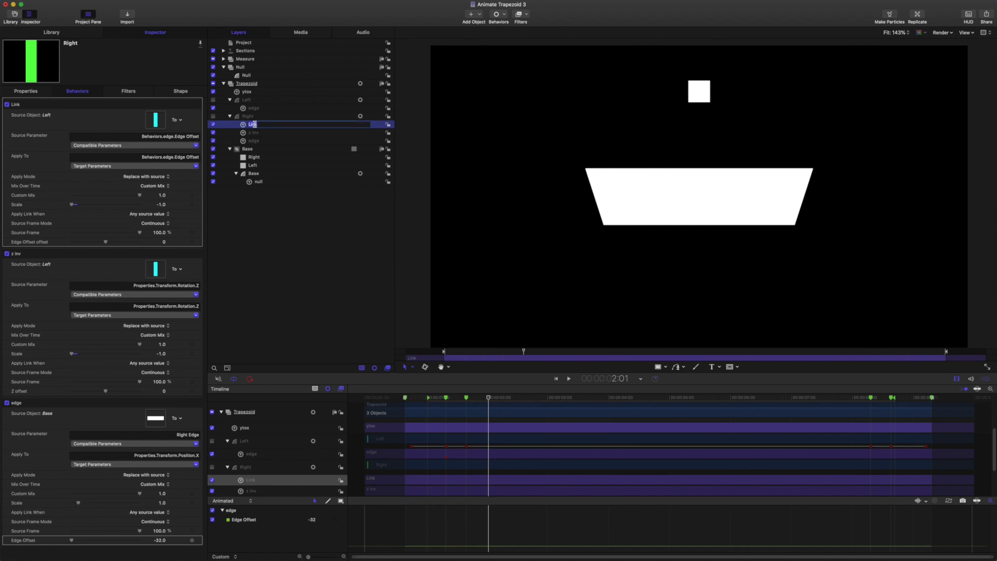
{"action": "type", "text": "offset inv"}
{"action": "key", "text": "Return"}
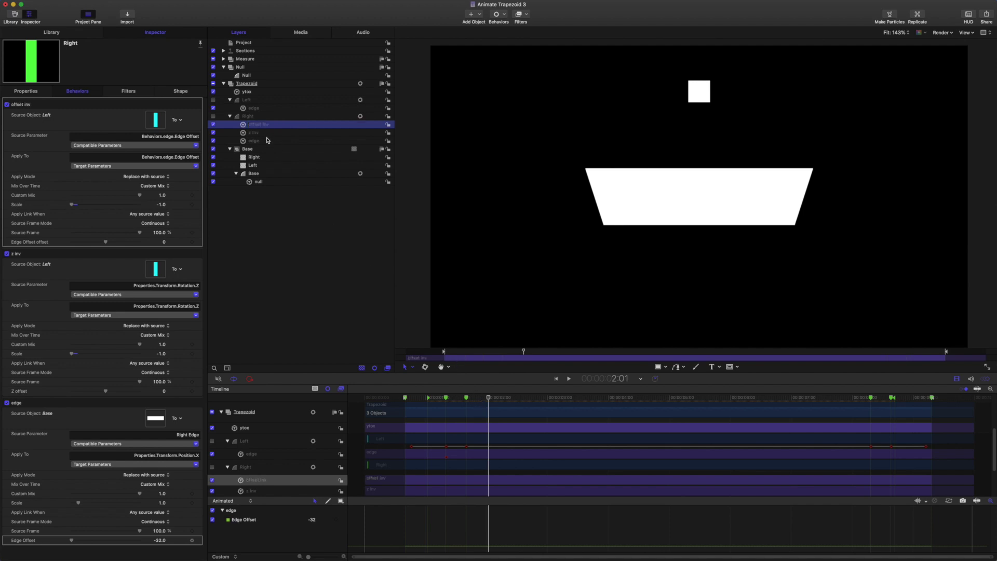
Keyframe the Edge Offset of Left's edge behavior at 32 on 1:10 and at 64 on 1:20.
{"action": "left_click", "coordinate": [254, 109]}
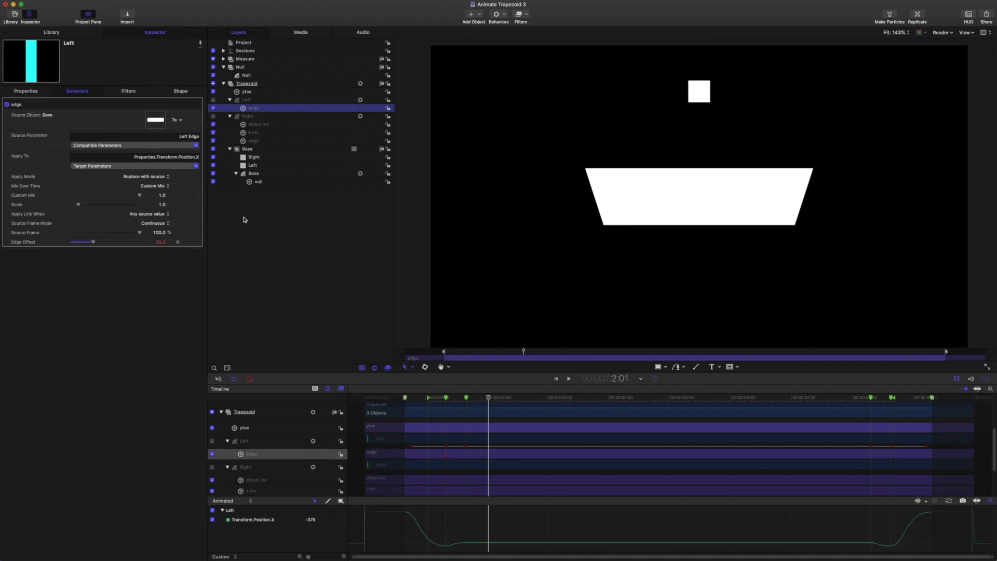
{"action": "left_click_drag", "start_coordinate": [489, 400], "coordinate": [446, 407]}
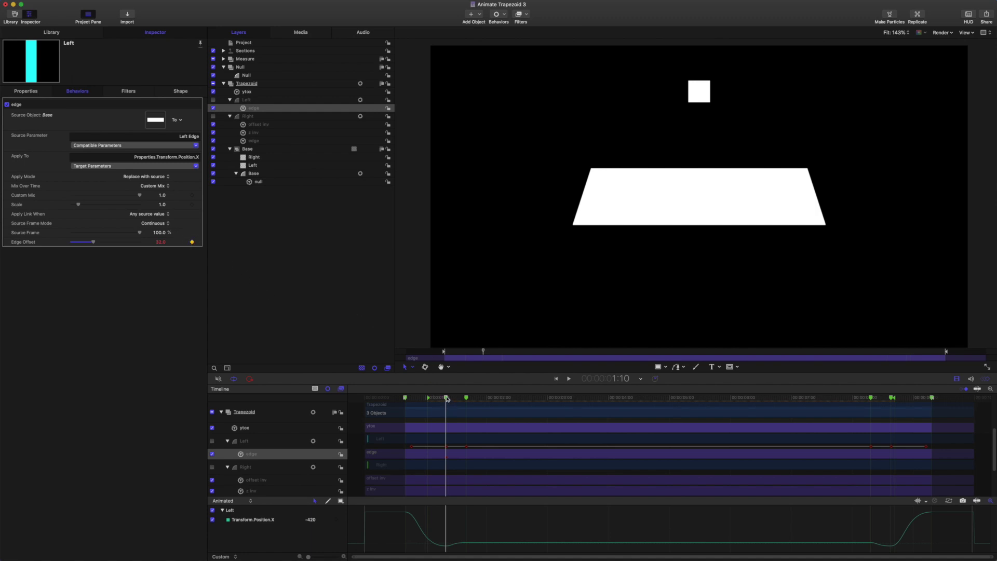
{"action": "left_click_drag", "start_coordinate": [447, 398], "coordinate": [467, 399]}
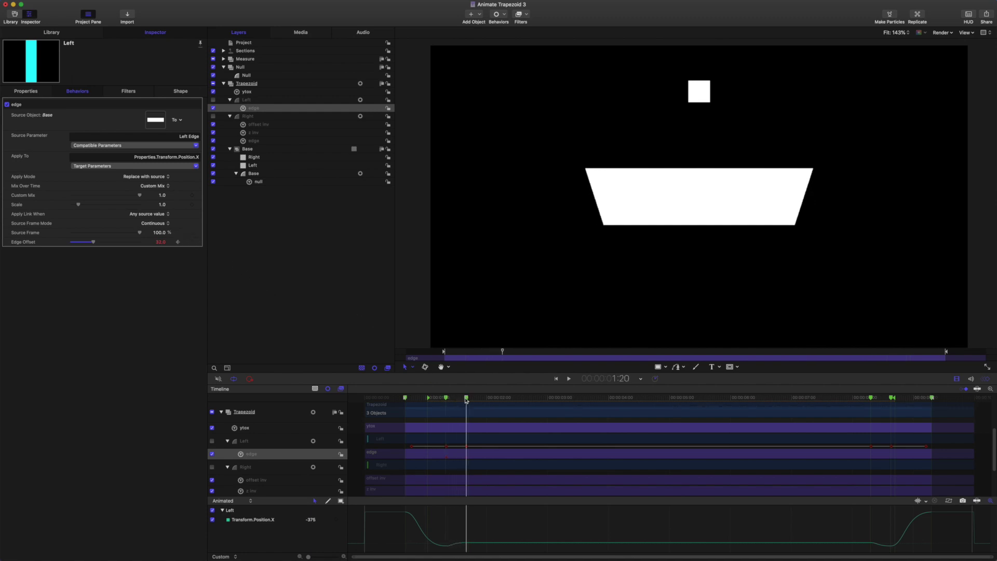
{"action": "left_click", "coordinate": [161, 242]}
{"action": "type", "text": "64"}
{"action": "key", "text": "Return"}
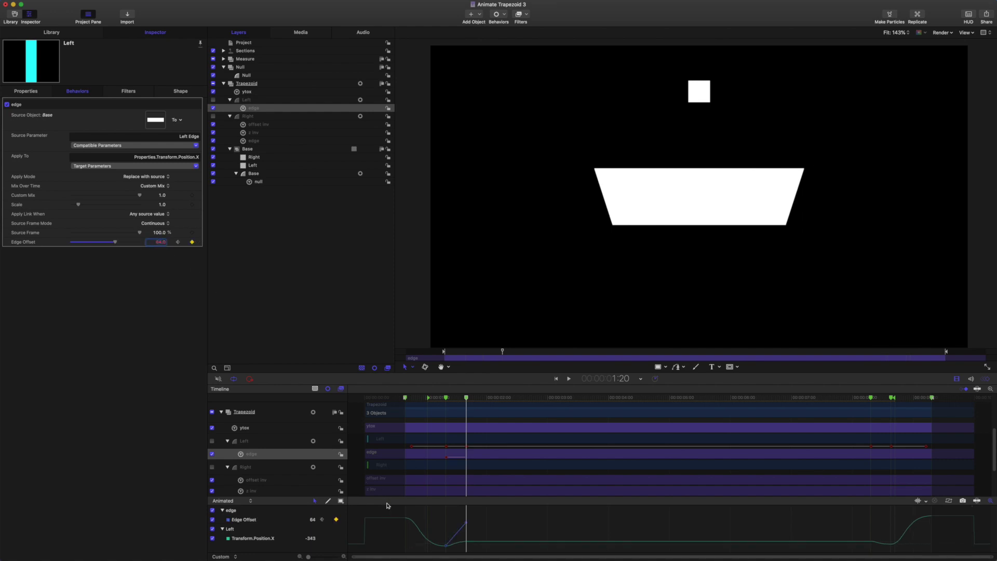
Ease the Edge Offset curve between 1:10 and 1:20 with horizontal Bezier handles, using 1:13 as the handle guide.
{"action": "left_click", "coordinate": [450, 537]}
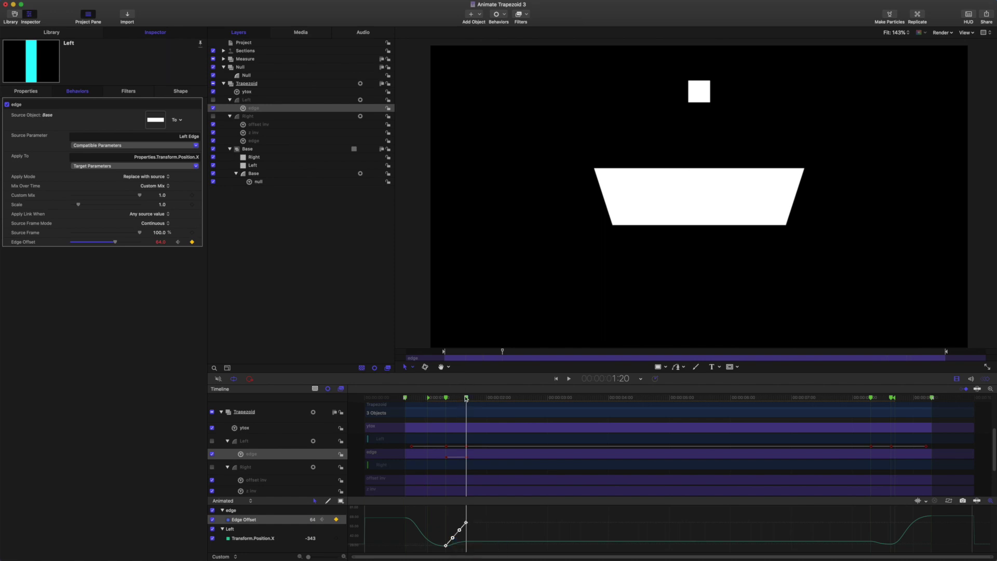
{"action": "left_click_drag", "start_coordinate": [466, 398], "coordinate": [452, 398]}
{"action": "left_click", "coordinate": [441, 541]}
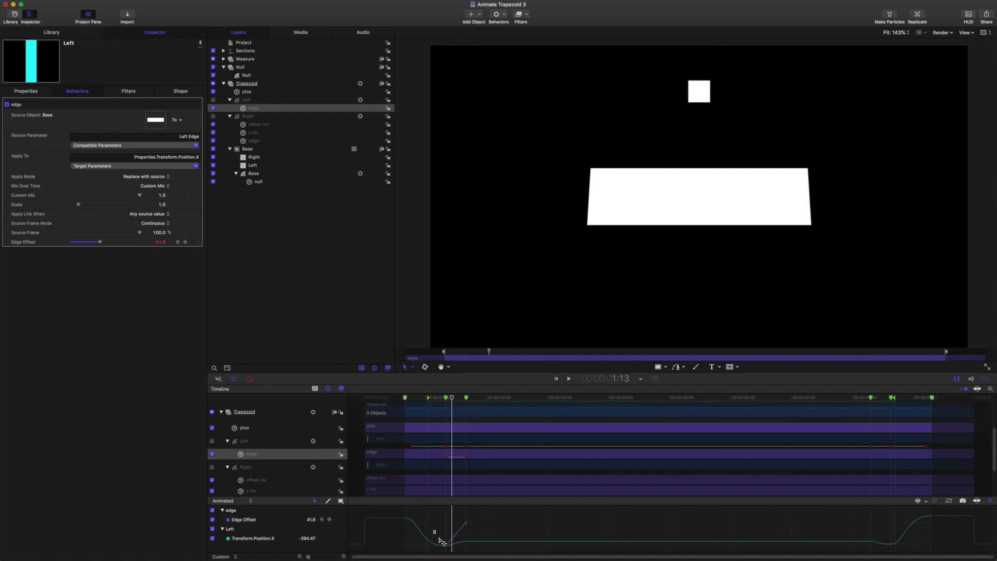
{"action": "left_click_drag", "start_coordinate": [441, 541], "coordinate": [456, 522]}
{"action": "left_click", "coordinate": [463, 528]}
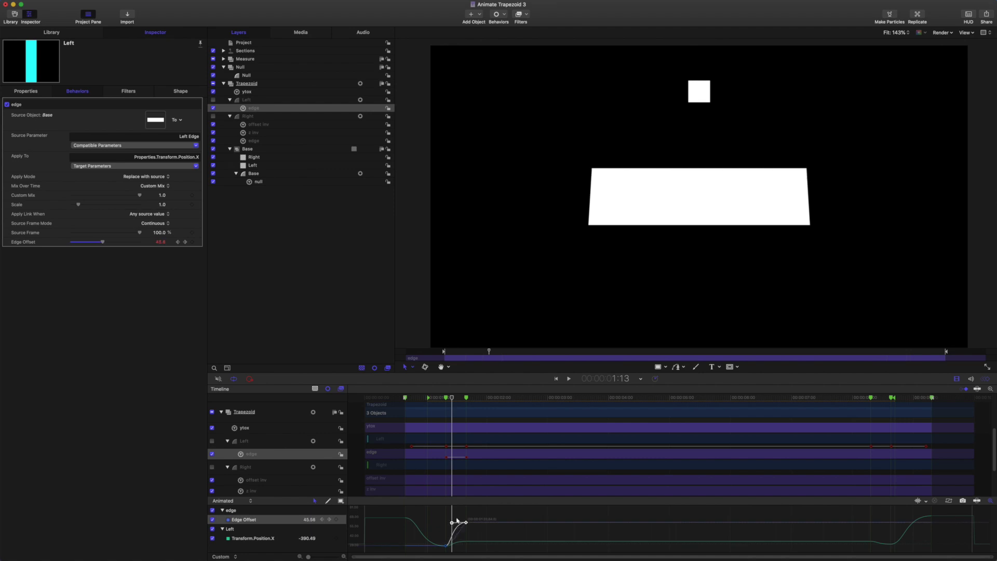
Keyframe Left's Edge Offset at 64 on 8:09 and at 32 on 8:19 for the outro.
{"action": "left_click_drag", "start_coordinate": [885, 461], "coordinate": [874, 460]}
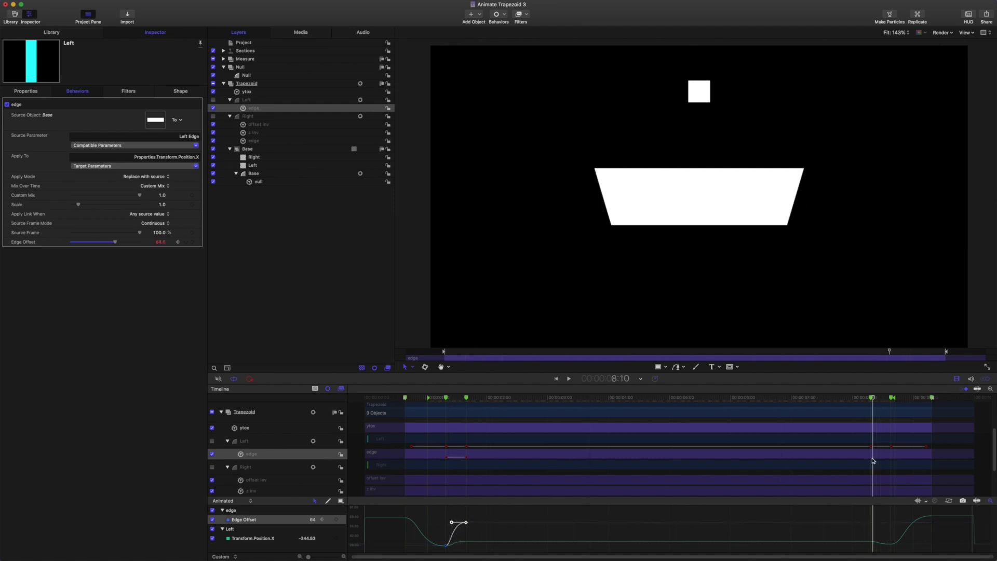
{"action": "left_click", "coordinate": [192, 242]}
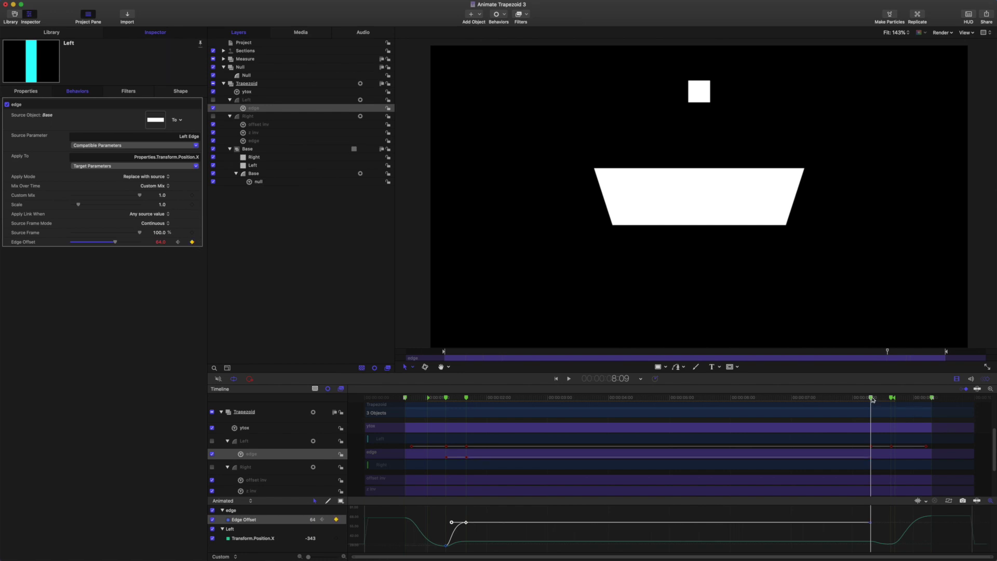
{"action": "left_click", "coordinate": [891, 399]}
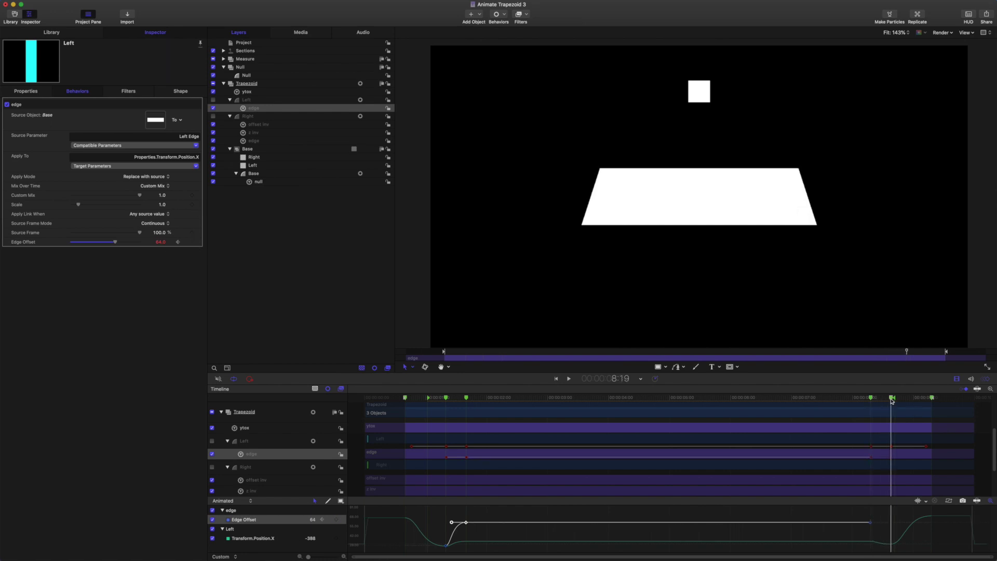
{"action": "left_click", "coordinate": [162, 243]}
{"action": "type", "text": "32"}
{"action": "key", "text": "Return"}
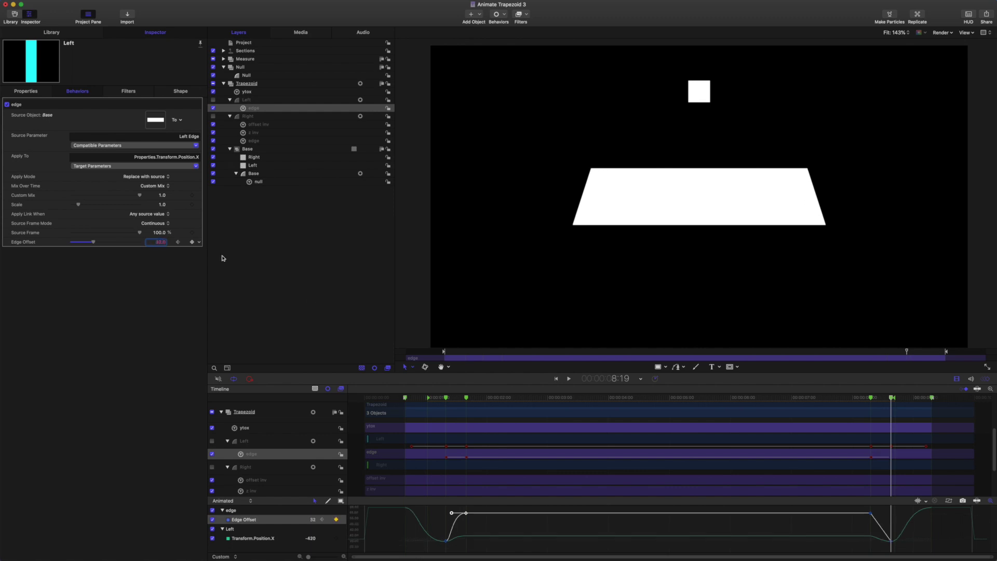
Ease Left's Edge Offset curve between 8:09 and 8:19 with horizontal Bezier handles, using 8:12 as the handle guide.
{"action": "right_click", "coordinate": [890, 541]}
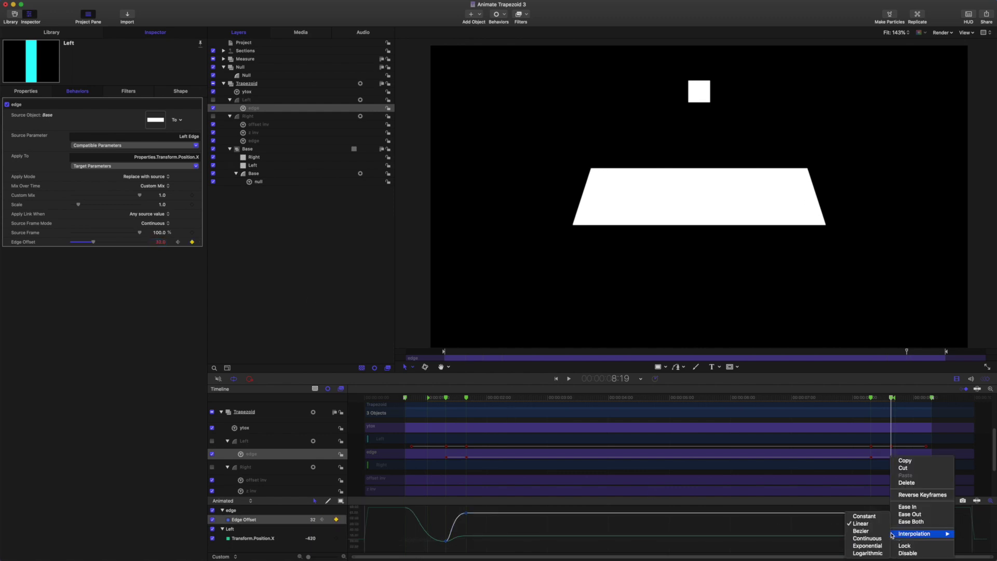
{"action": "left_click", "coordinate": [872, 534]}
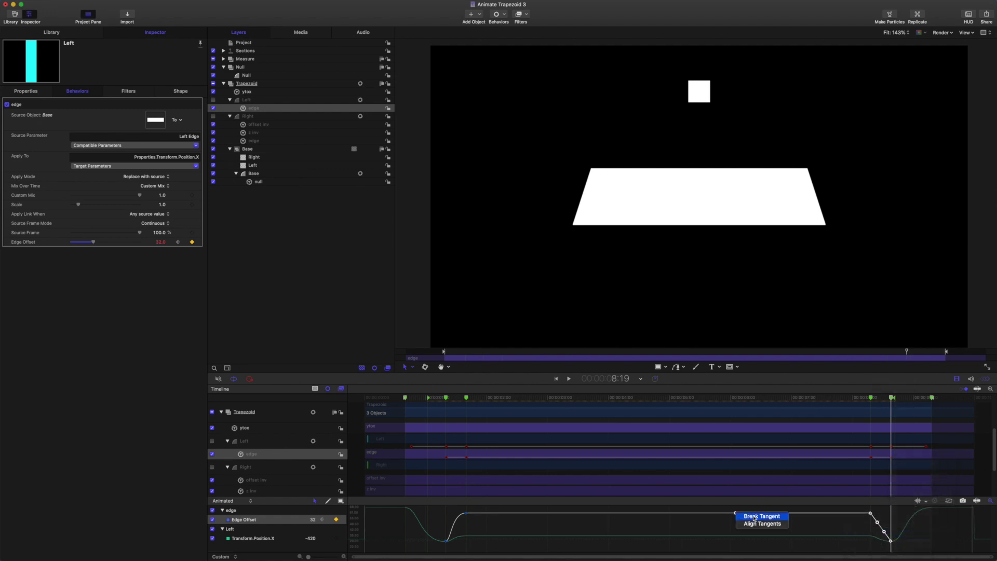
{"action": "left_click_drag", "start_coordinate": [893, 399], "coordinate": [878, 399]}
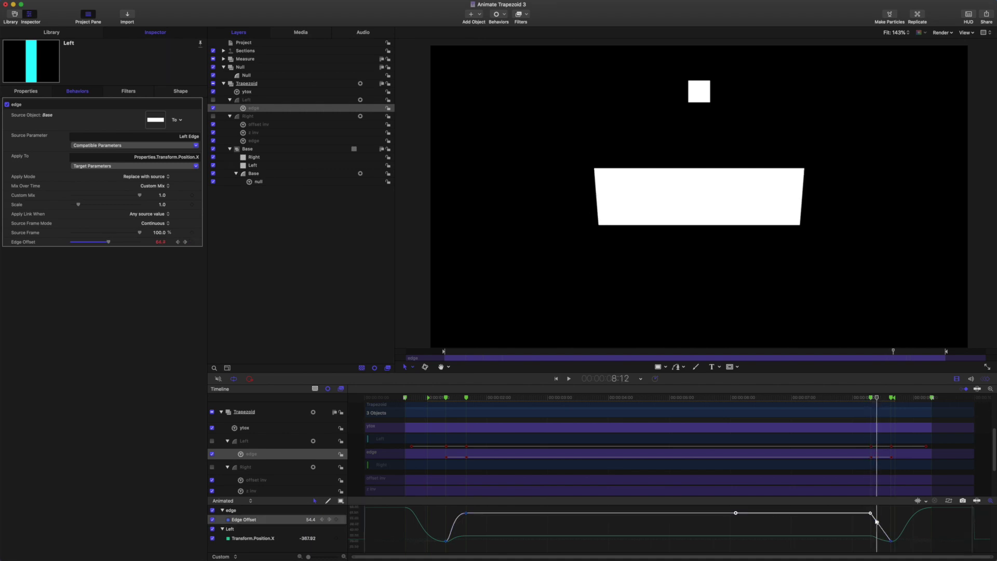
{"action": "left_click_drag", "start_coordinate": [877, 521], "coordinate": [878, 515]}
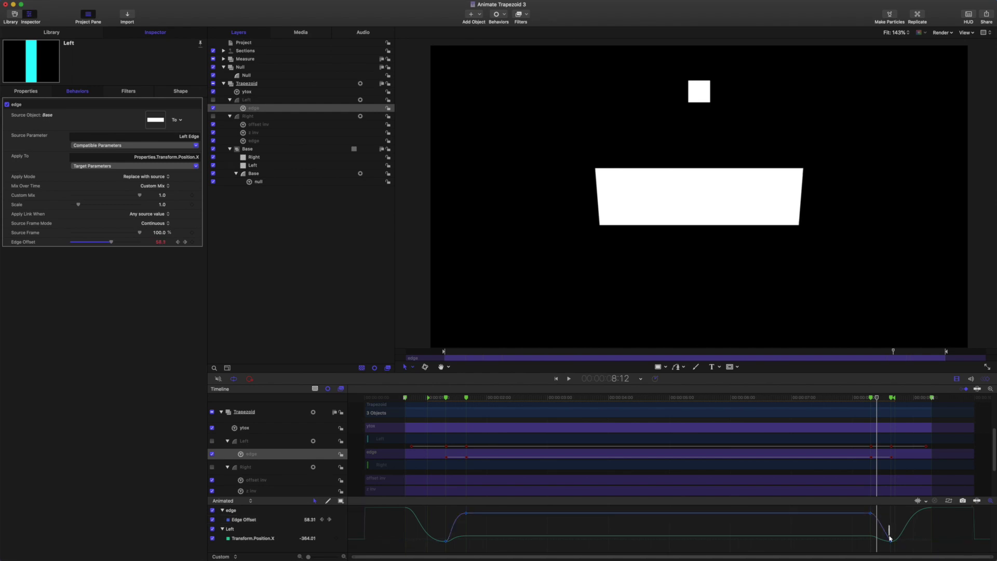
{"action": "left_click", "coordinate": [886, 536]}
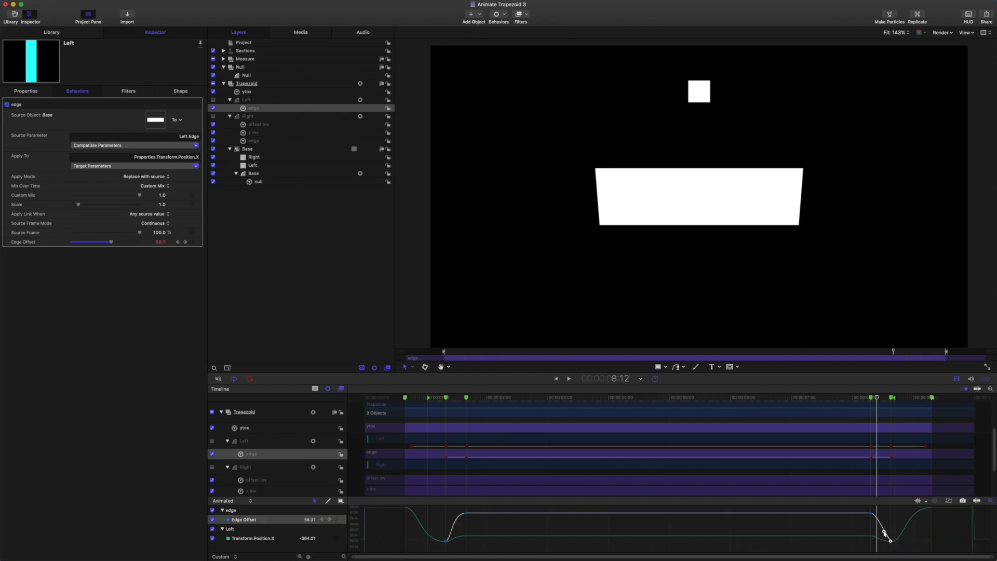
{"action": "left_click_drag", "start_coordinate": [884, 533], "coordinate": [877, 541]}
Test the Base shape's Y scale at 150% and 148% with the playhead at 1:29, and reset the parameter.
{"action": "left_click_drag", "start_coordinate": [877, 399], "coordinate": [485, 375]}
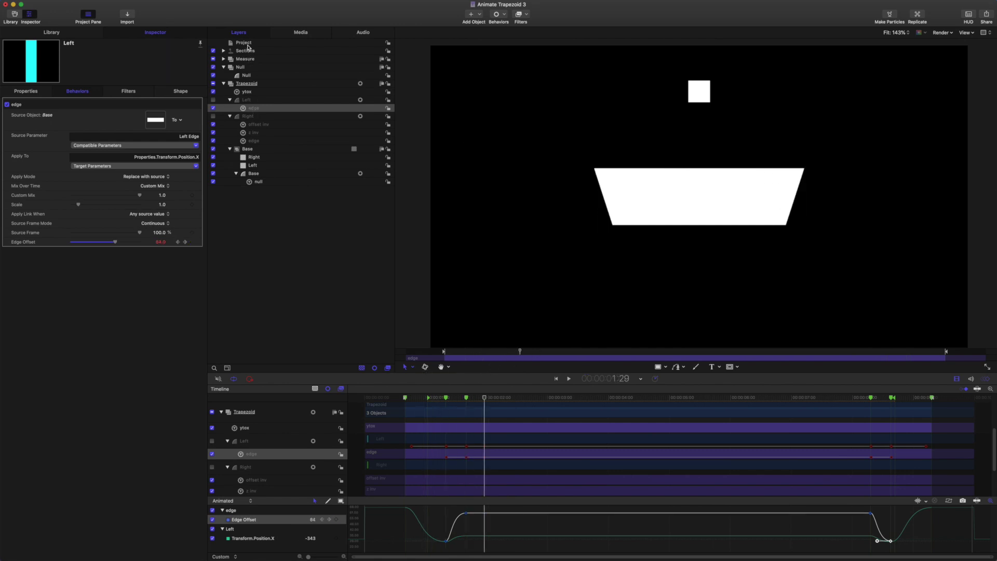
{"action": "left_click", "coordinate": [254, 174]}
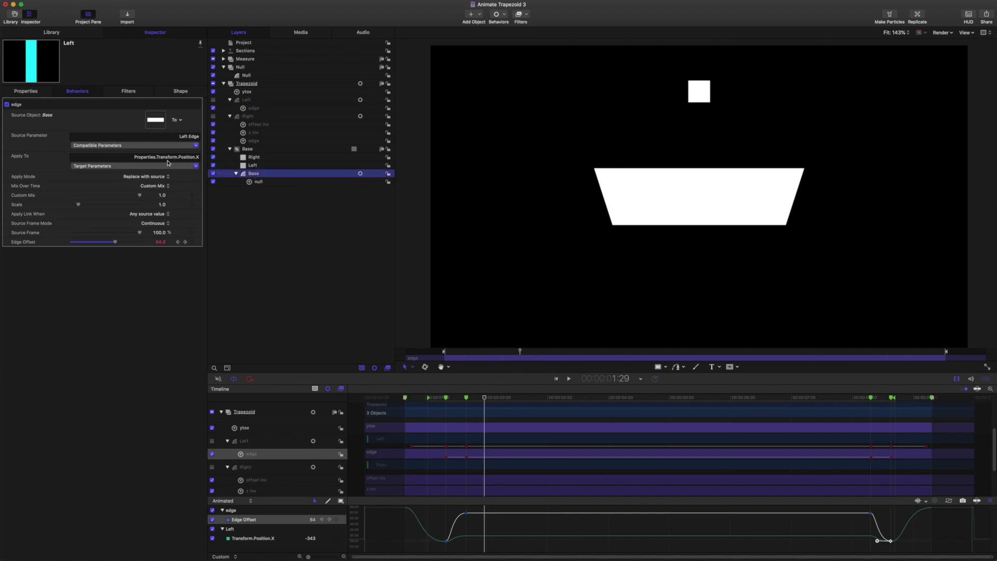
{"action": "left_click", "coordinate": [29, 91]}
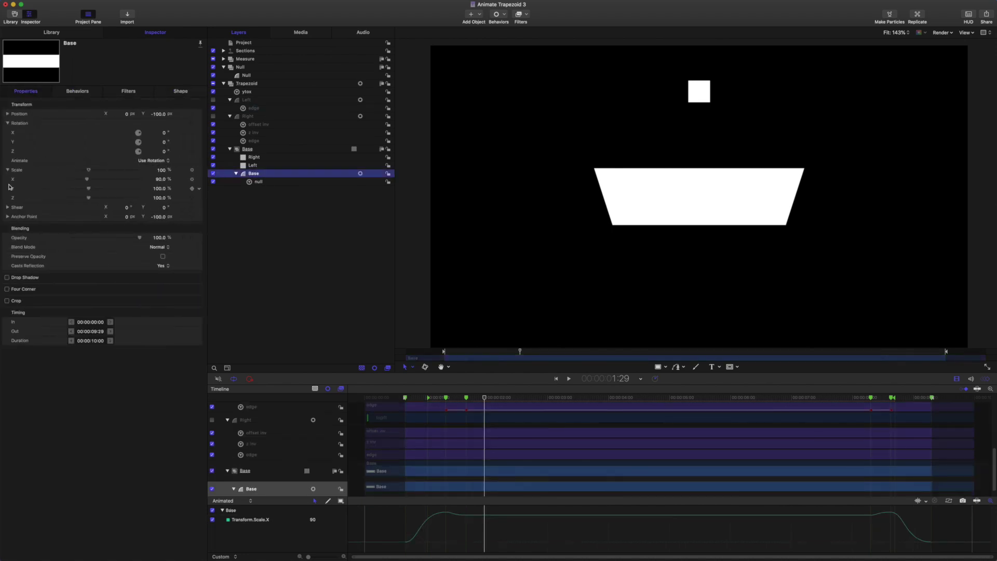
{"action": "left_click", "coordinate": [200, 190]}
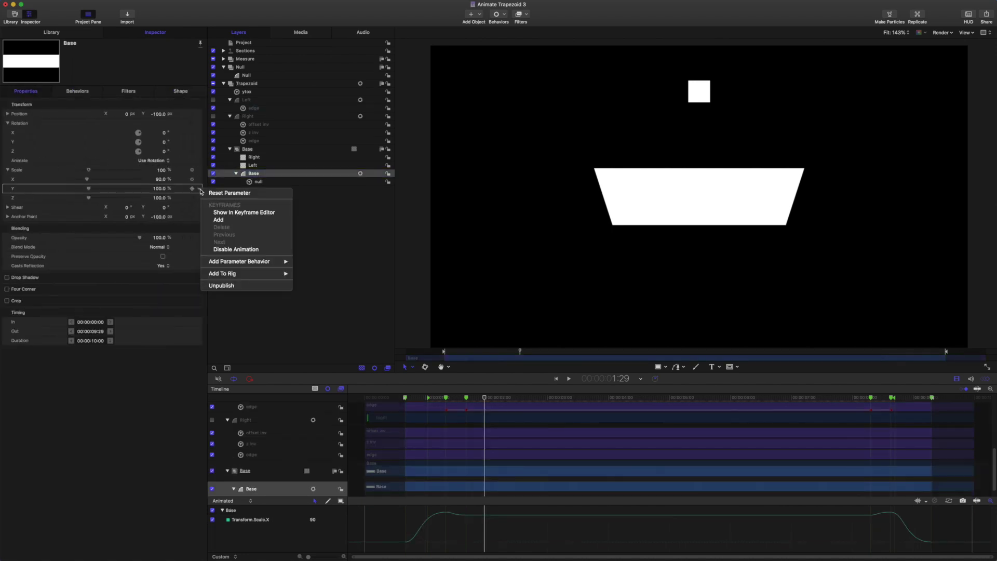
{"action": "left_click", "coordinate": [228, 307]}
{"action": "mouse_move", "coordinate": [162, 189]}
{"action": "left_mouse_down"}
{"action": "mouse_move", "coordinate": [197, 188]}
{"action": "mouse_move", "coordinate": [176, 188]}
{"action": "left_mouse_up"}
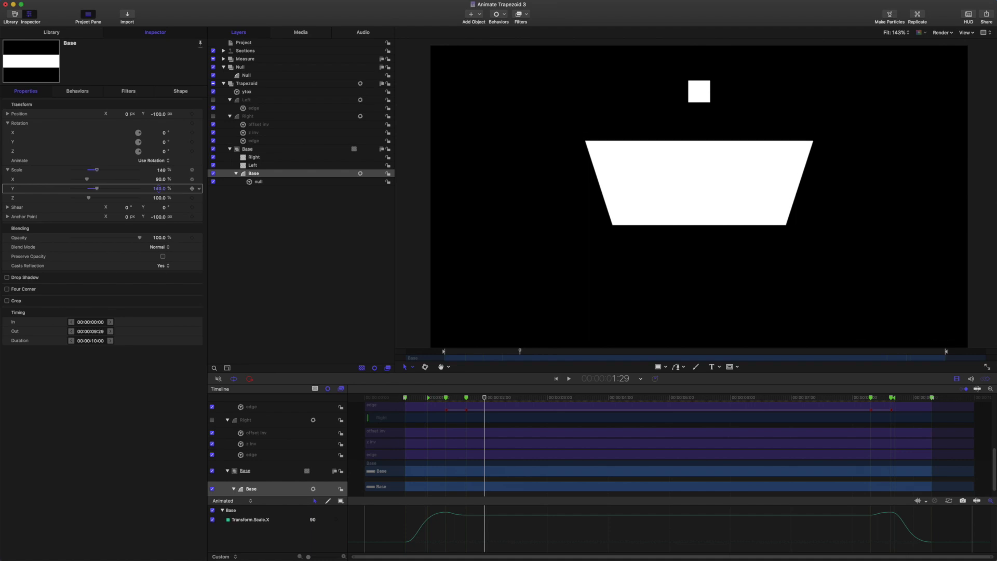
{"action": "left_click", "coordinate": [157, 189]}
{"action": "type", "text": "150"}
{"action": "key", "text": "Return"}
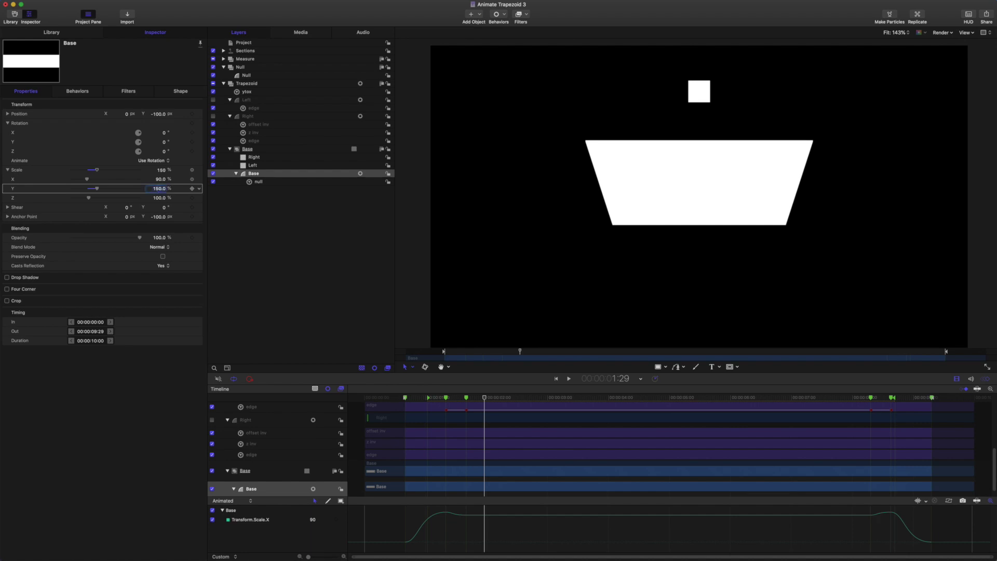
{"action": "left_click", "coordinate": [157, 189]}
{"action": "type", "text": "148"}
{"action": "key", "text": "Return"}
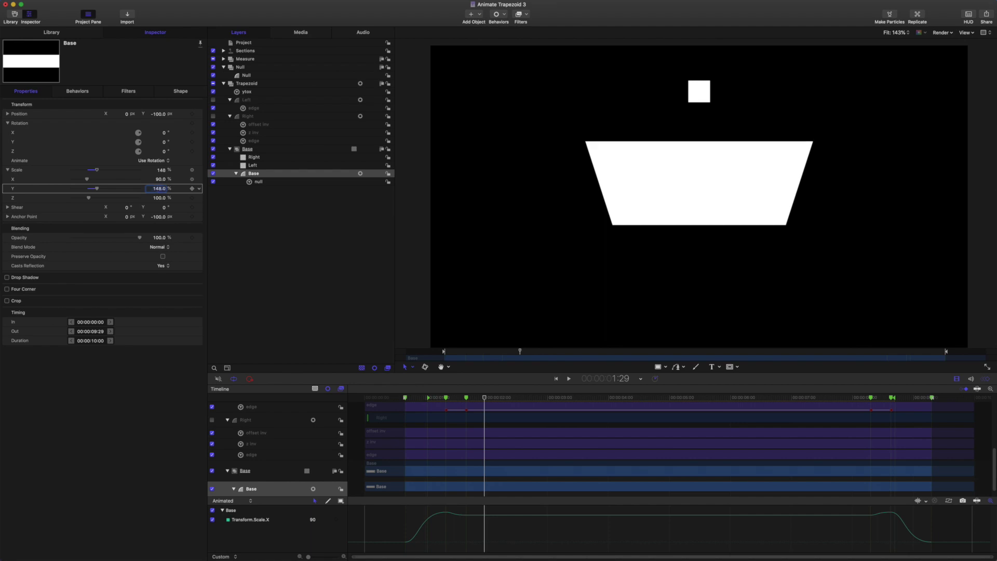
{"action": "left_click", "coordinate": [200, 190]}
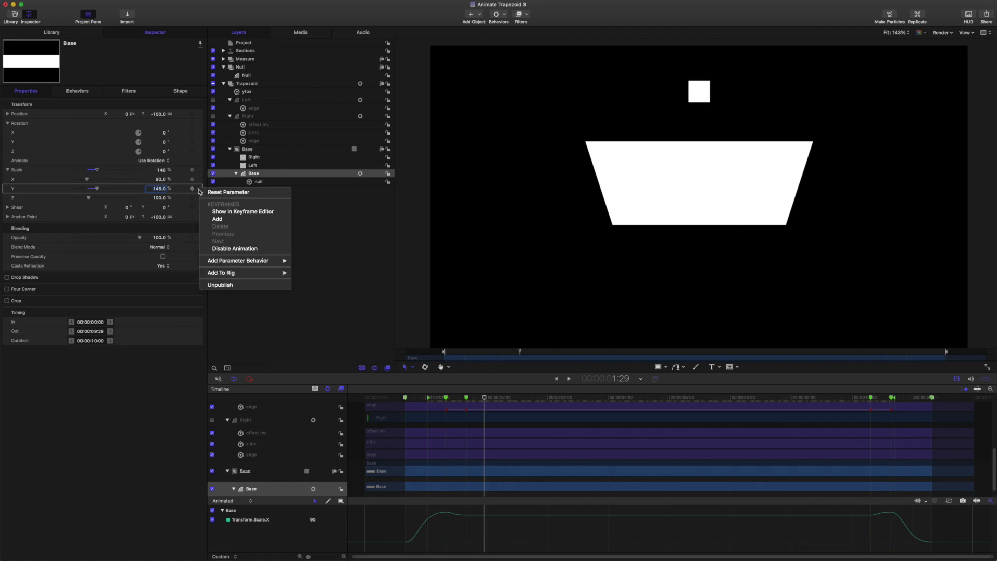
{"action": "left_click", "coordinate": [208, 194]}
Unpublish Base's Y scale, add it to a new slider in a new rig, and name the slider "Height".
{"action": "left_click", "coordinate": [198, 191]}
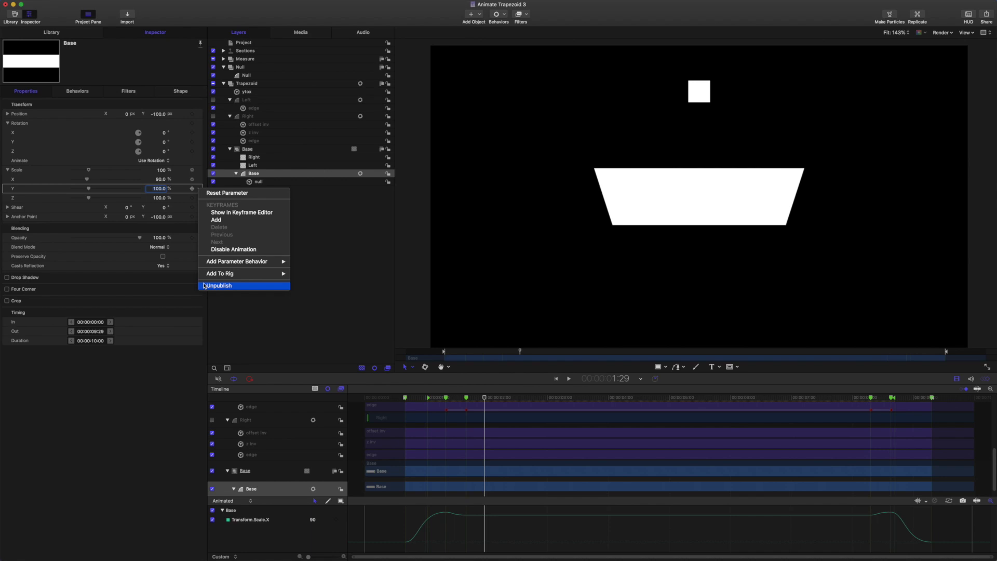
{"action": "left_click", "coordinate": [204, 285]}
{"action": "left_click", "coordinate": [198, 189]}
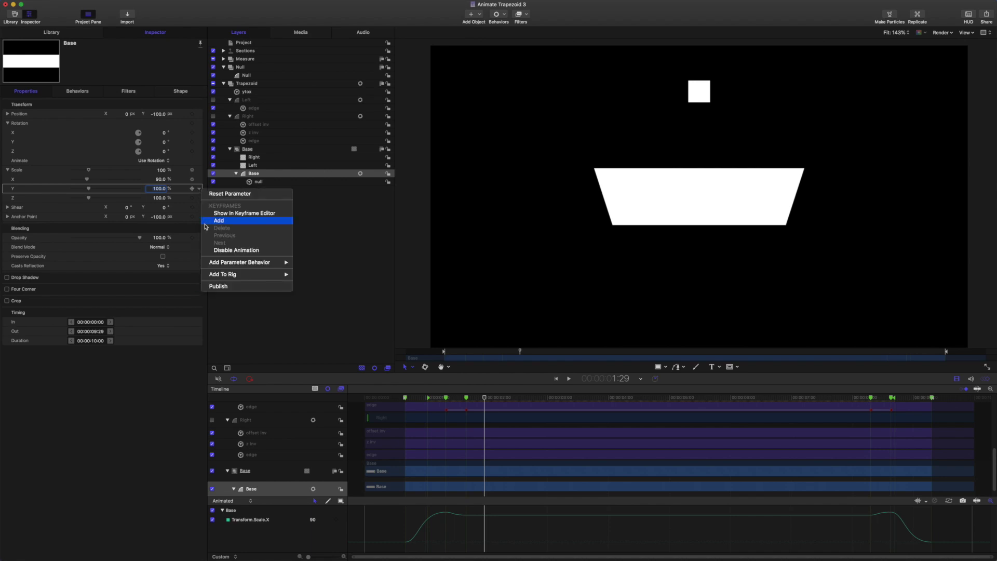
{"action": "mouse_move", "coordinate": [225, 274]}
{"action": "mouse_move", "coordinate": [319, 275]}
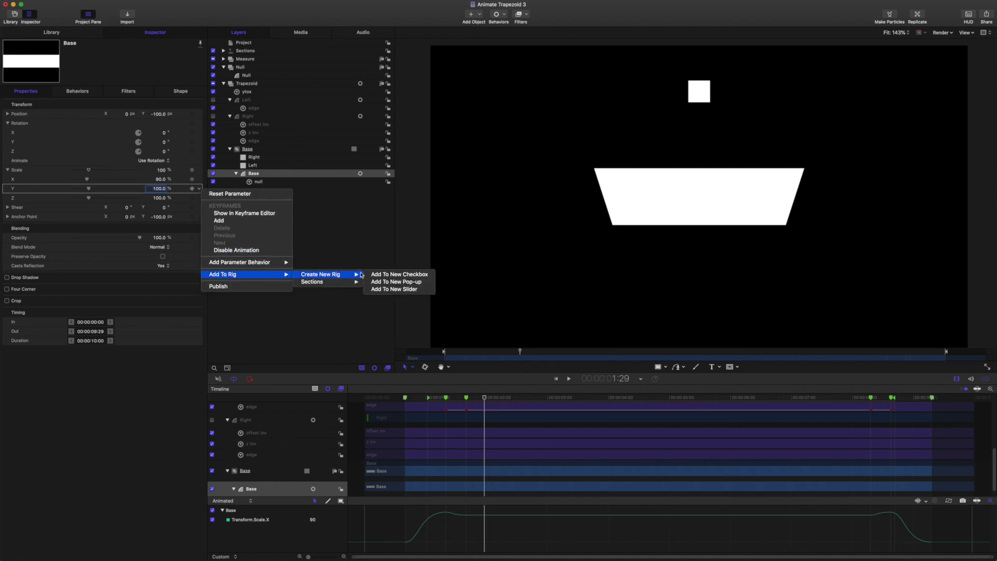
{"action": "left_click", "coordinate": [394, 289]}
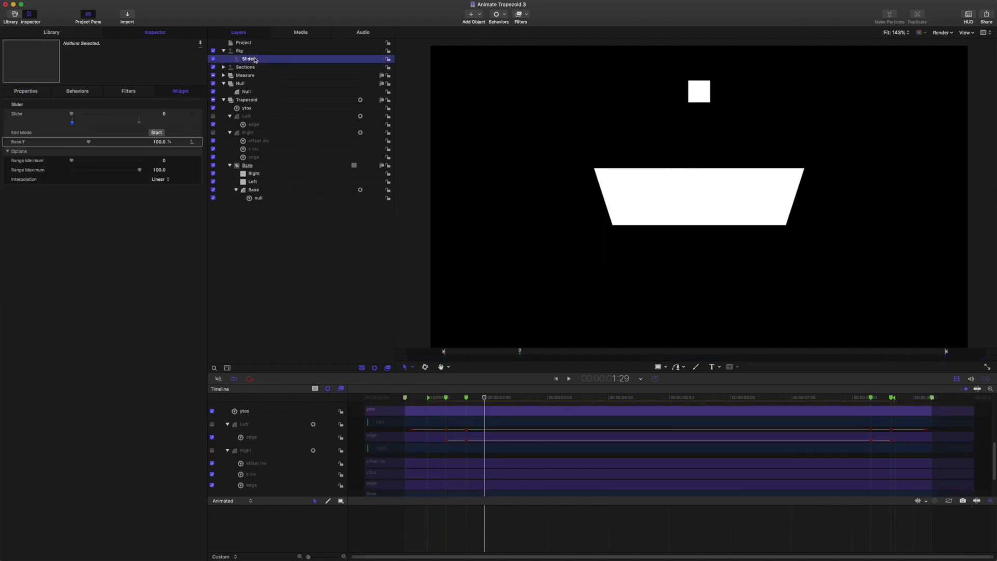
{"action": "double_click", "coordinate": [254, 59]}
{"action": "type", "text": "Height"}
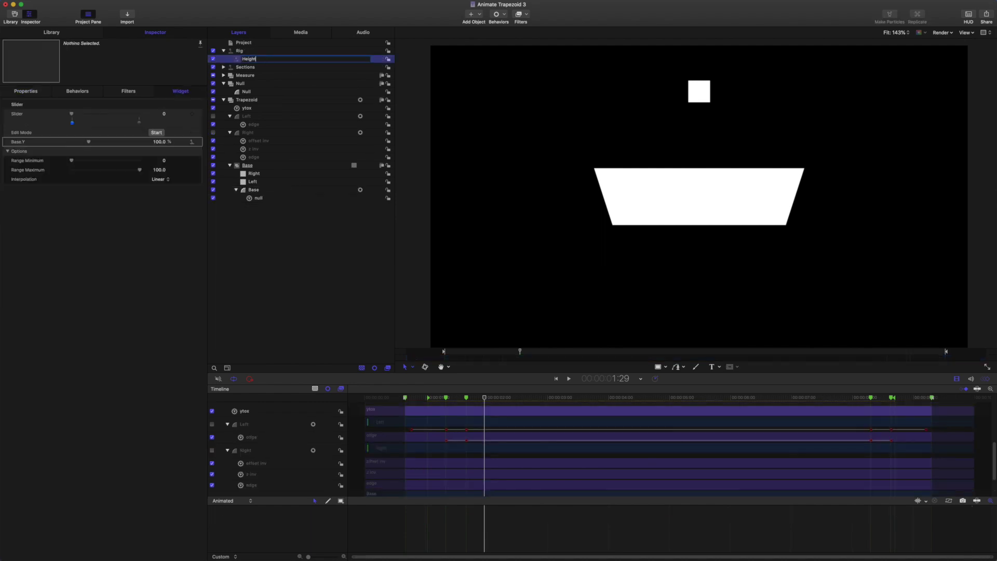
{"action": "key", "text": "Return"}
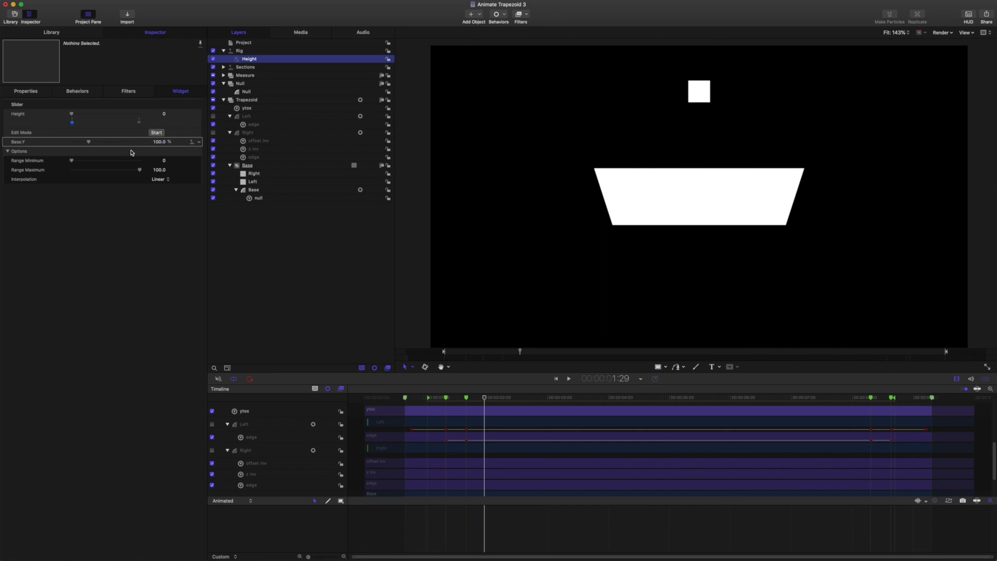
Set the Height slider's Base Y scale to 0% at slider value 0 and 148% at slider value 100.
{"action": "left_click", "coordinate": [159, 142]}
{"action": "type", "text": "0"}
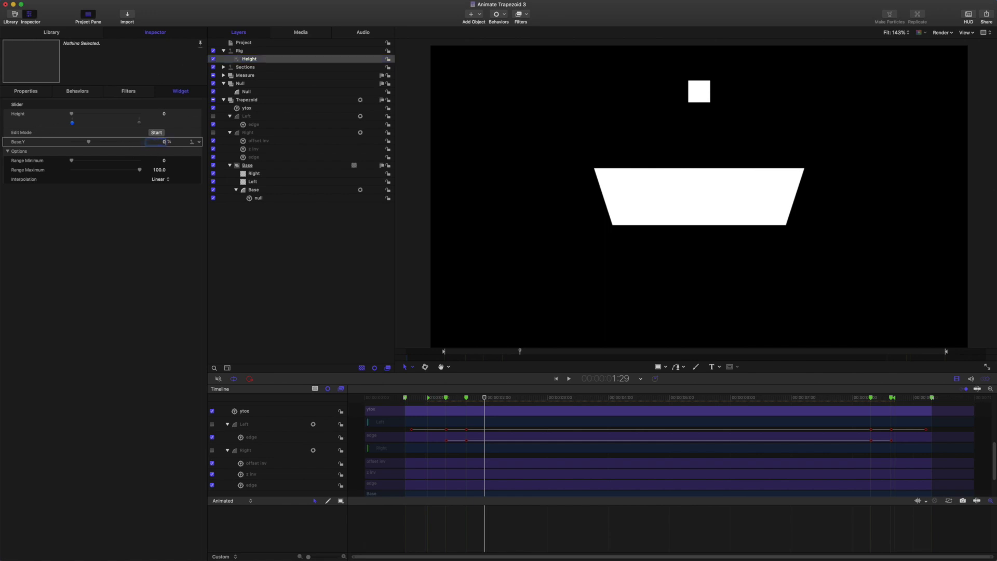
{"action": "key", "text": "Return"}
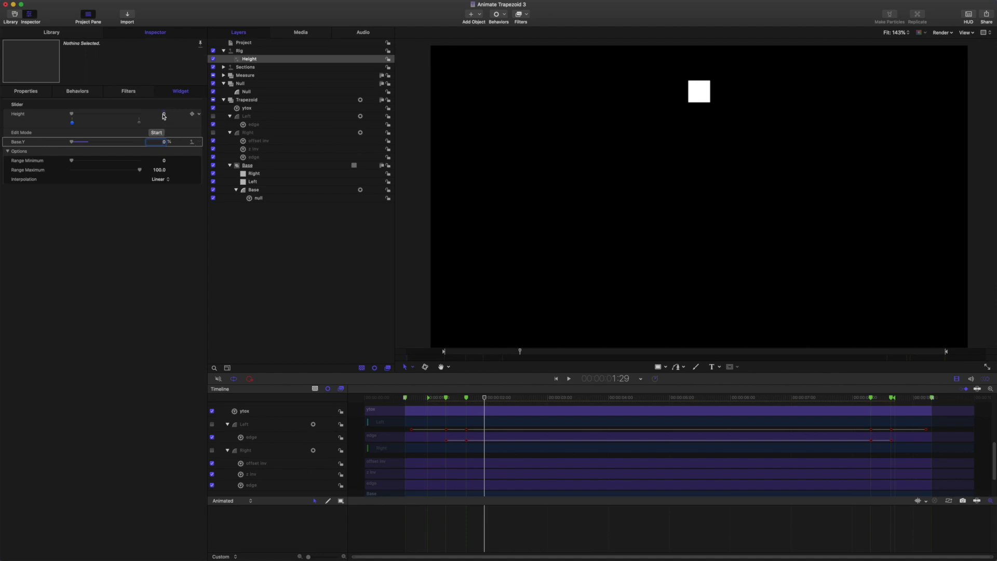
{"action": "left_click", "coordinate": [164, 115]}
{"action": "key", "text": "Return"}
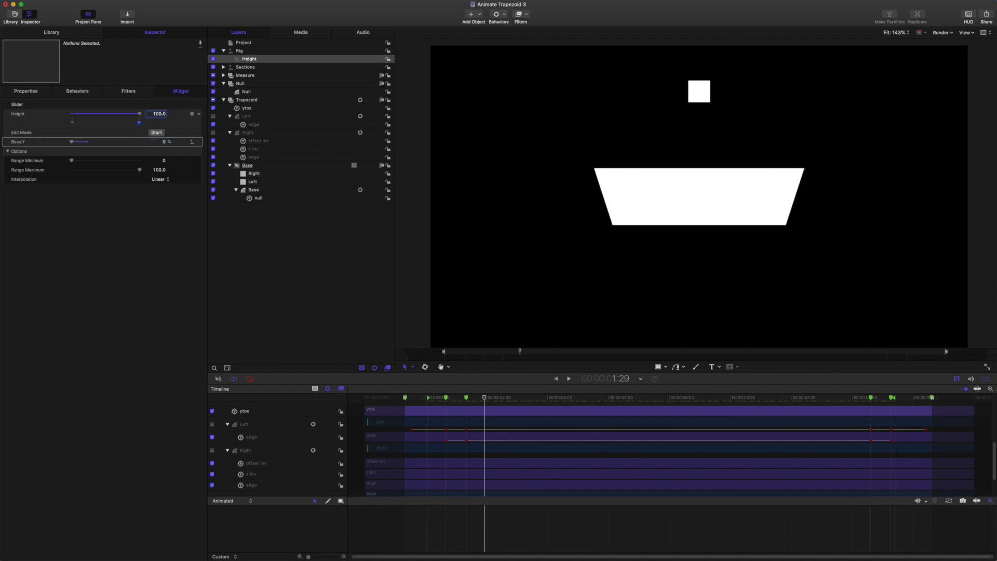
{"action": "left_click", "coordinate": [158, 141]}
{"action": "type", "text": "148"}
{"action": "key", "text": "Return"}
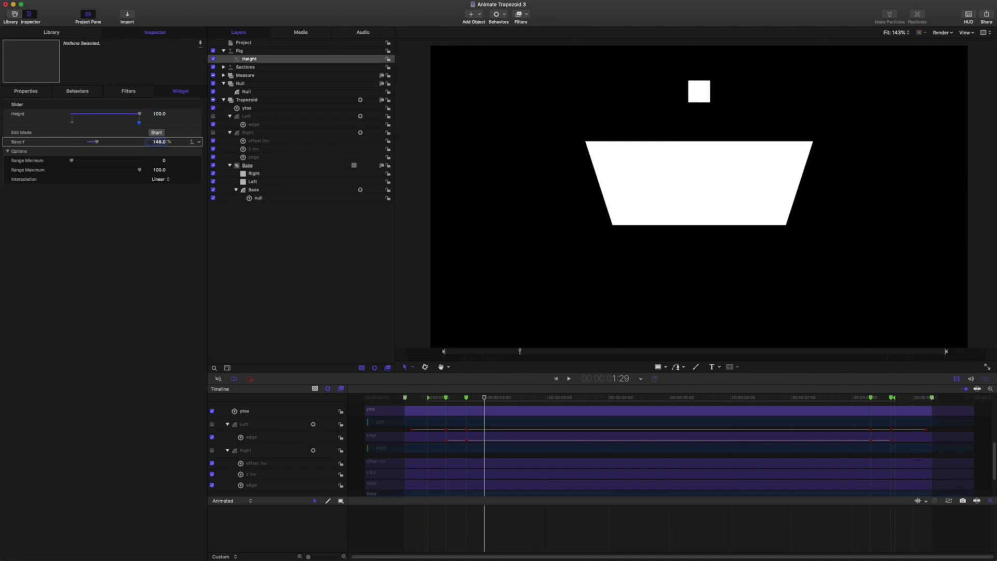
Publish the Height slider and open the project's published parameters.
{"action": "right_click", "coordinate": [19, 117]}
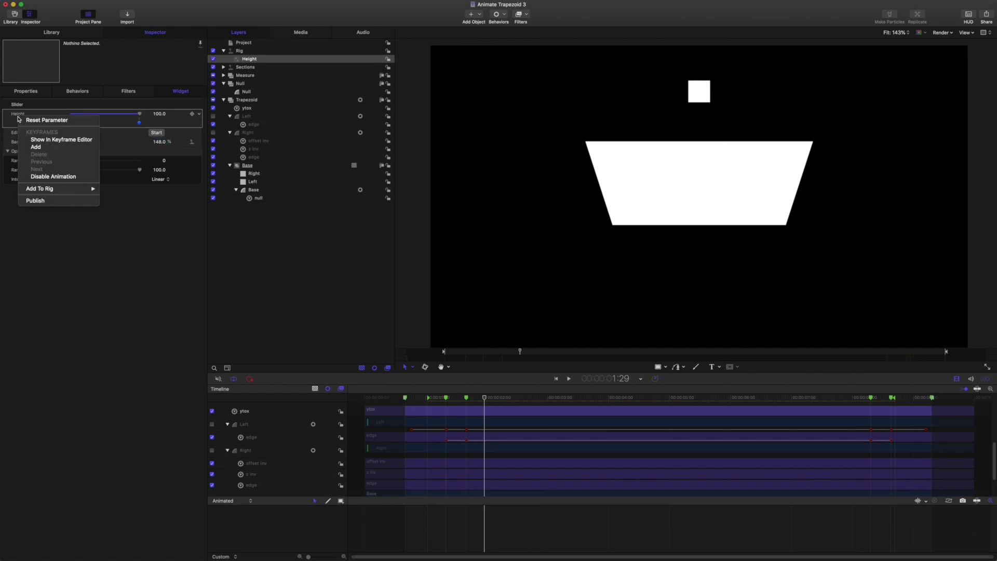
{"action": "left_click", "coordinate": [34, 201]}
{"action": "left_click", "coordinate": [242, 43]}
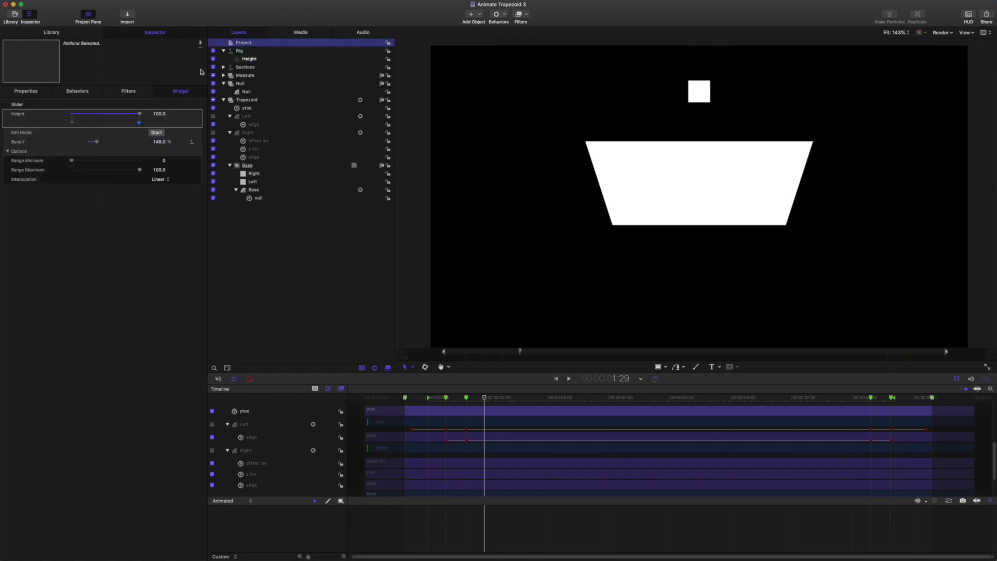
{"action": "left_click", "coordinate": [183, 91]}
Lower the published Height parameter to about 90 and scrub the playhead back to 1:17 to check the trapezoid.
{"action": "left_click", "coordinate": [25, 150]}
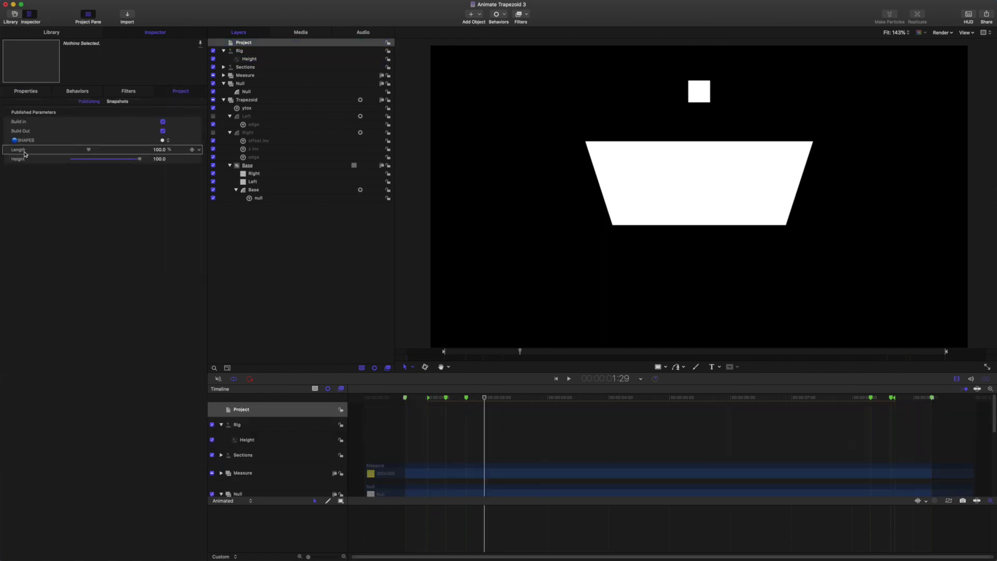
{"action": "left_click", "coordinate": [23, 160]}
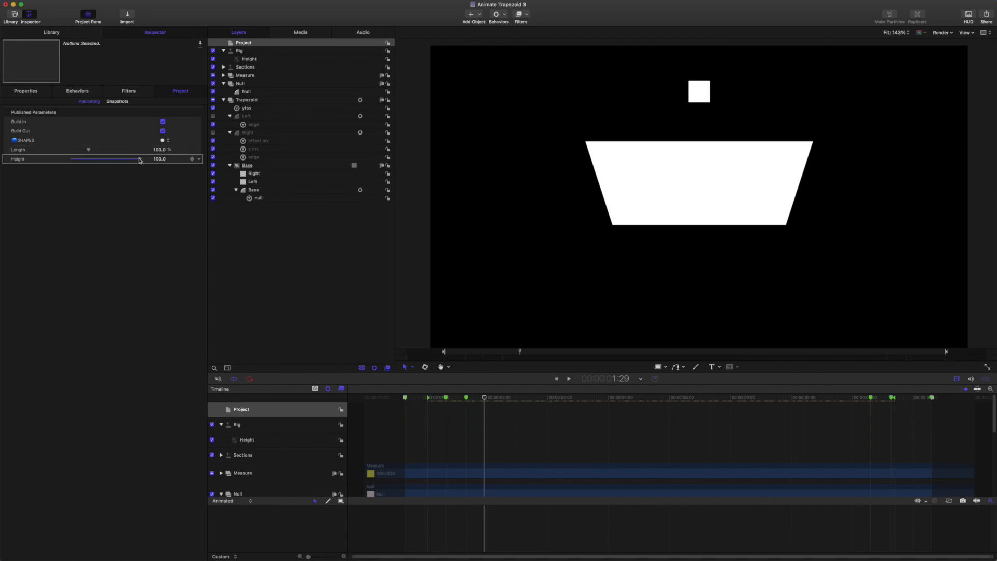
{"action": "left_click_drag", "start_coordinate": [139, 161], "coordinate": [133, 161]}
{"action": "mouse_move", "coordinate": [487, 401]}
{"action": "left_mouse_down"}
{"action": "mouse_move", "coordinate": [357, 369]}
{"action": "mouse_move", "coordinate": [372, 399]}
{"action": "mouse_move", "coordinate": [499, 400]}
{"action": "left_mouse_up"}
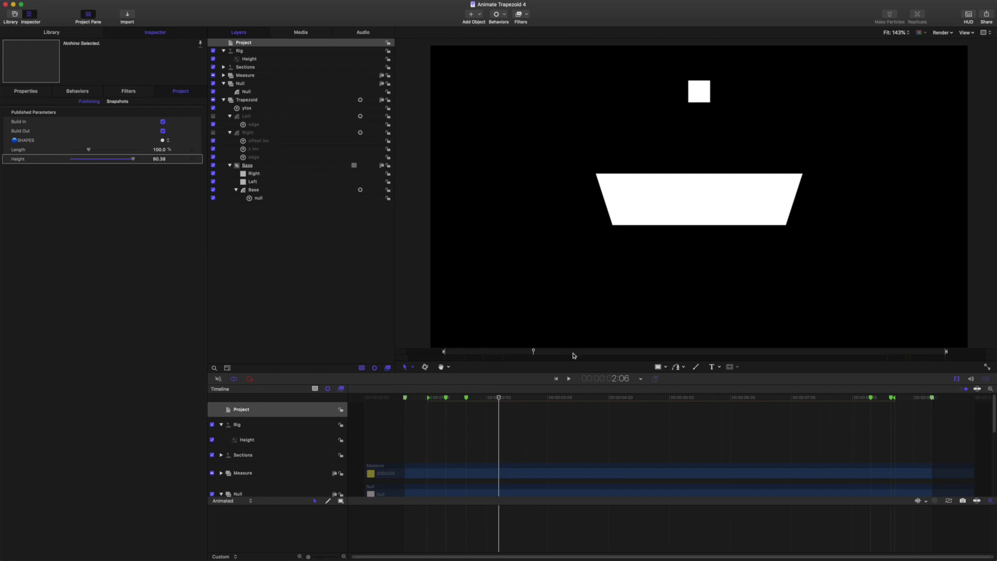
{"action": "left_click_drag", "start_coordinate": [498, 399], "coordinate": [460, 407]}
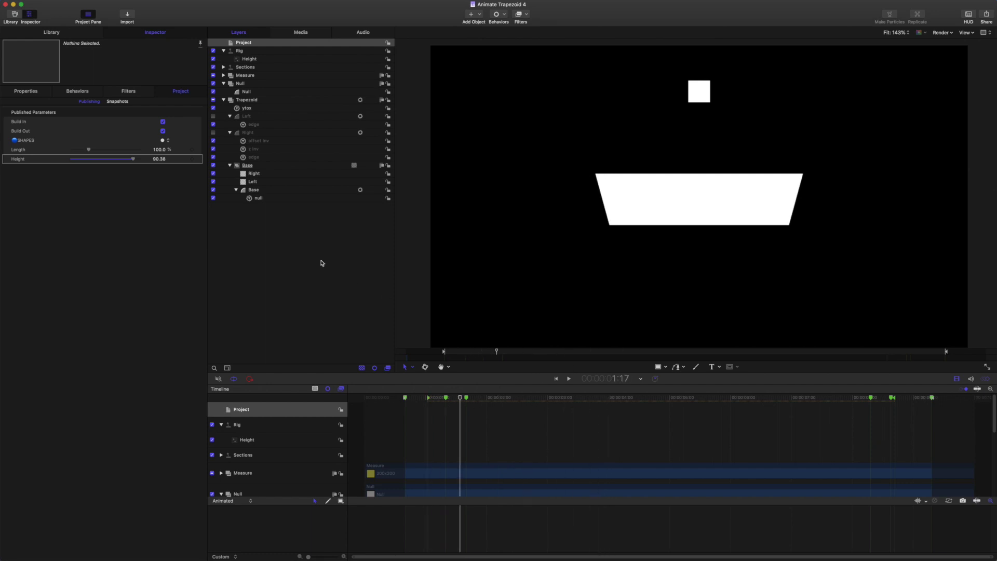
Create a new group above Trapezoid and nest the Trapezoid group inside it.
{"action": "left_click", "coordinate": [245, 101]}
{"action": "left_click", "coordinate": [245, 101]}
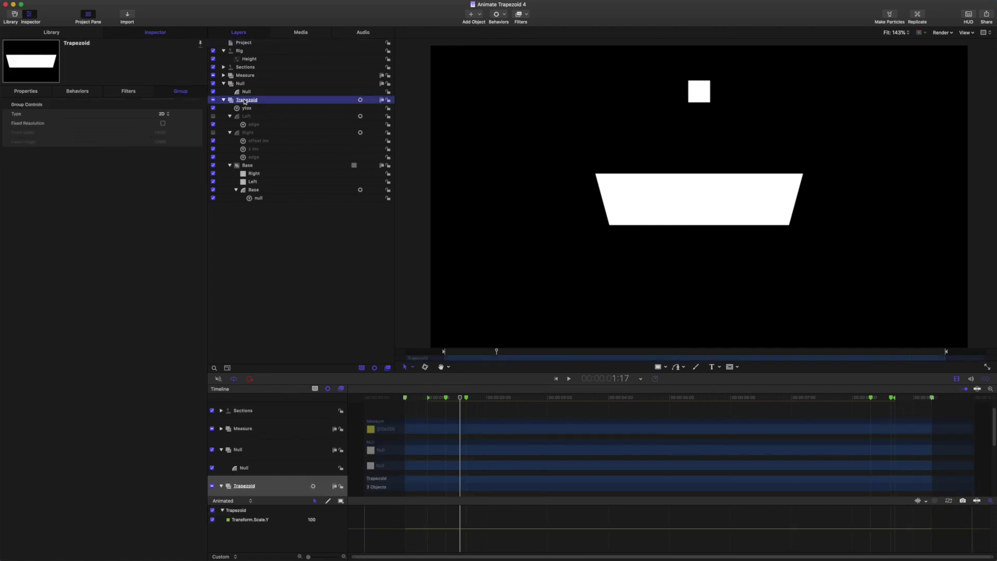
{"action": "key", "text": "super+shift+n"}
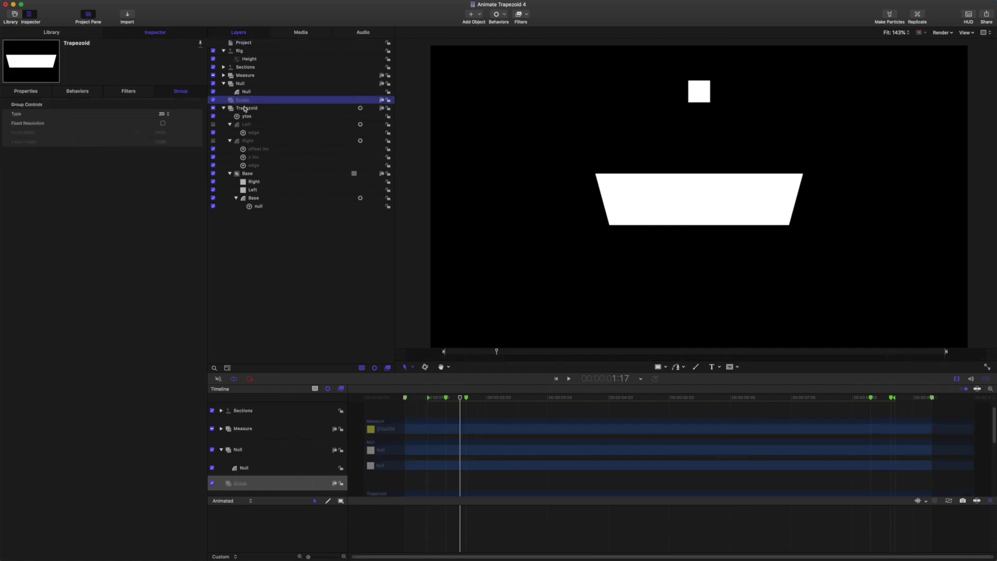
{"action": "left_click_drag", "start_coordinate": [246, 109], "coordinate": [245, 100]}
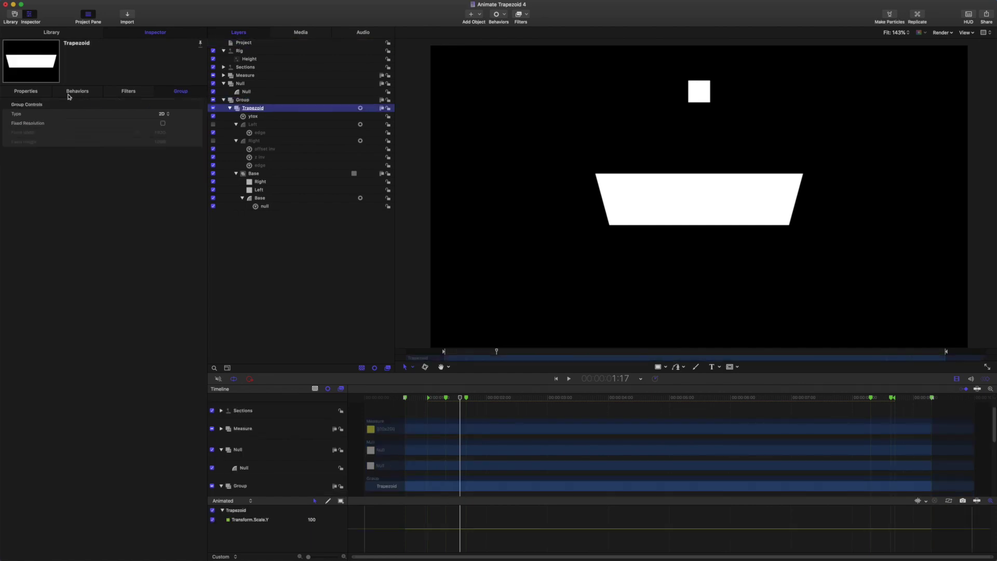
Try scaling the Trapezoid group uniformly to about 122%.
{"action": "left_click", "coordinate": [31, 92]}
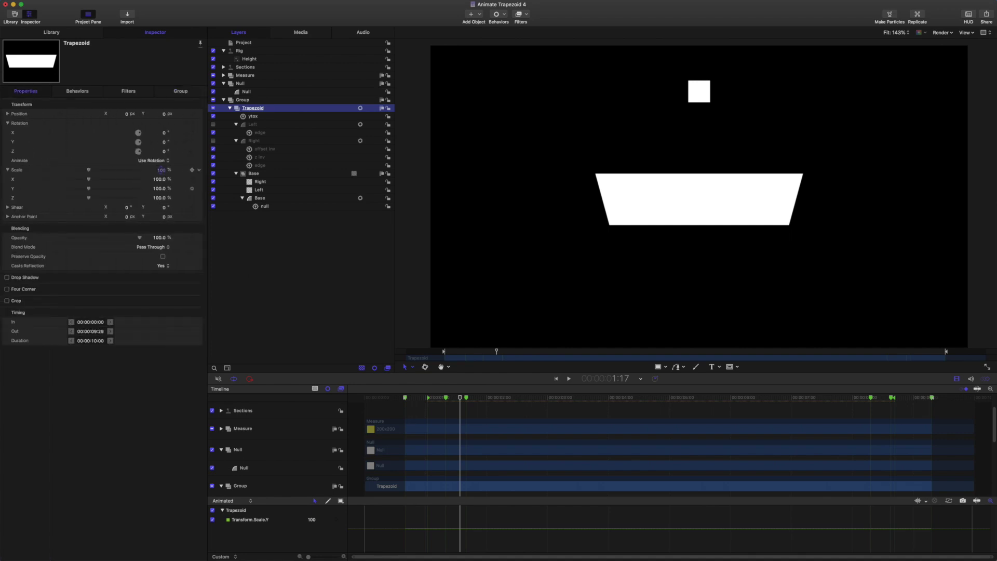
{"action": "left_click_drag", "start_coordinate": [161, 170], "coordinate": [174, 170]}
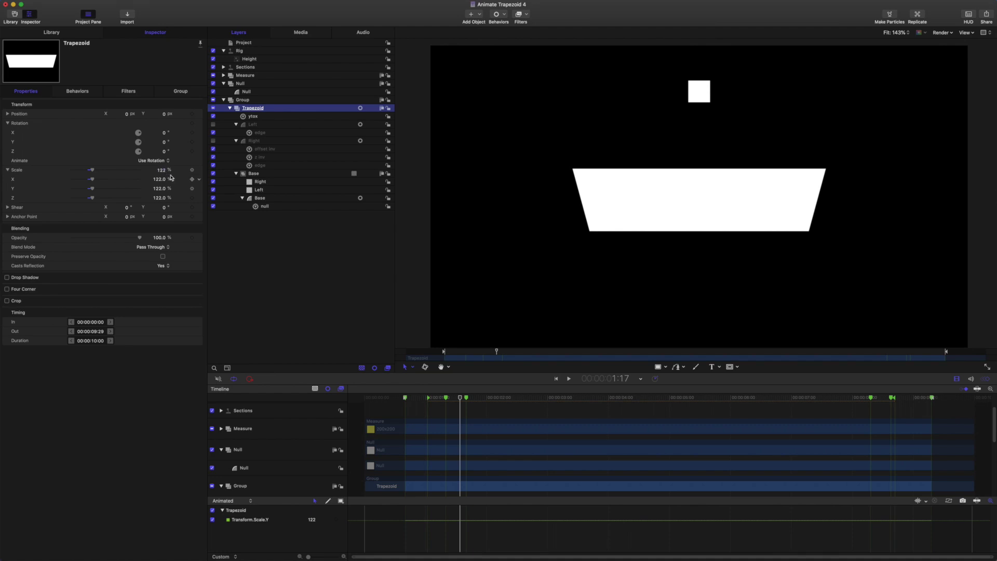
{"action": "key", "text": "super+z"}
Try raising the project's published Length parameter to about 129%, and undo the change.
{"action": "left_click", "coordinate": [242, 43]}
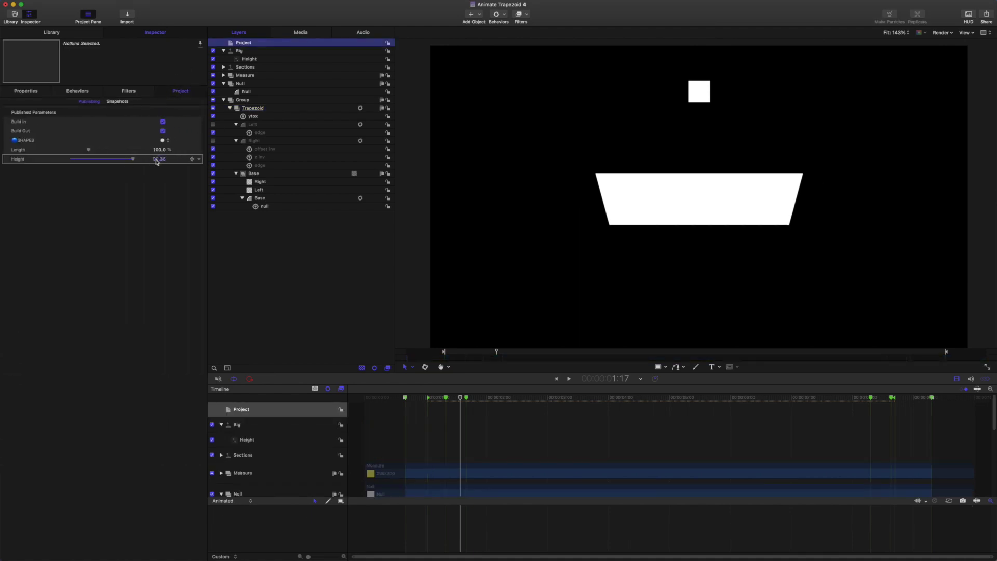
{"action": "left_click", "coordinate": [157, 159]}
{"action": "left_click_drag", "start_coordinate": [158, 149], "coordinate": [165, 150]}
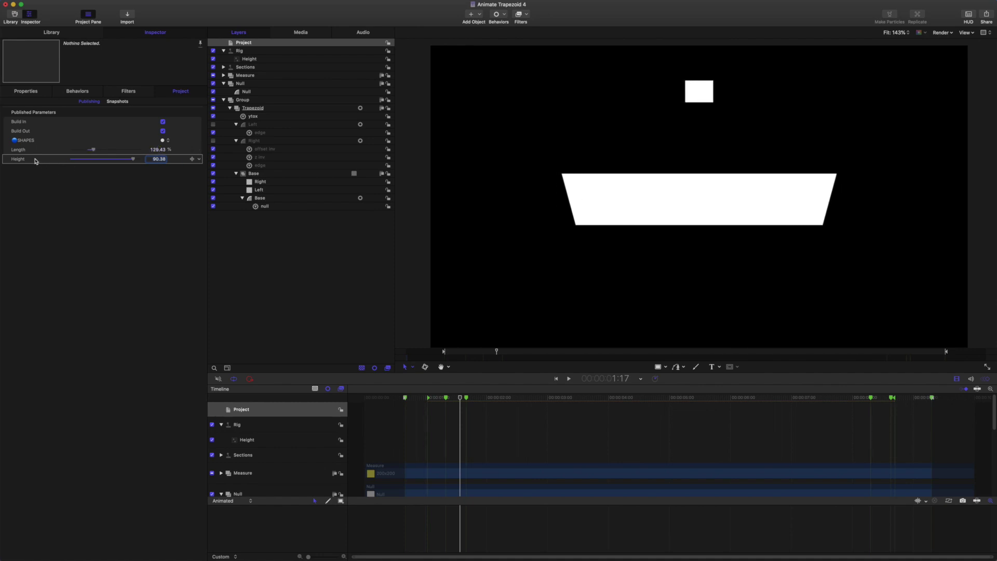
{"action": "key", "text": "super+z"}
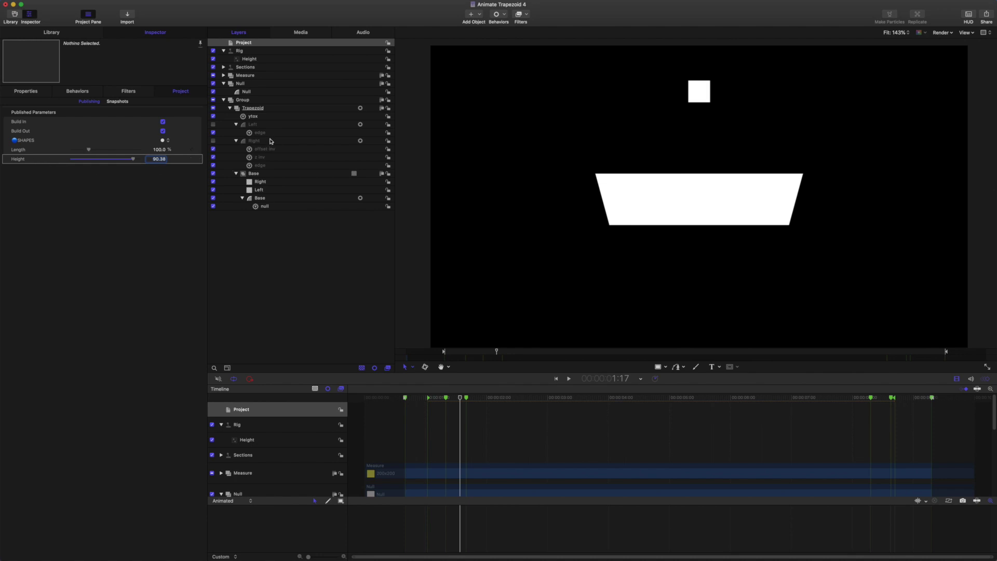
Ungroup the outer Group that contains the Trapezoid group.
{"action": "right_click", "coordinate": [247, 102]}
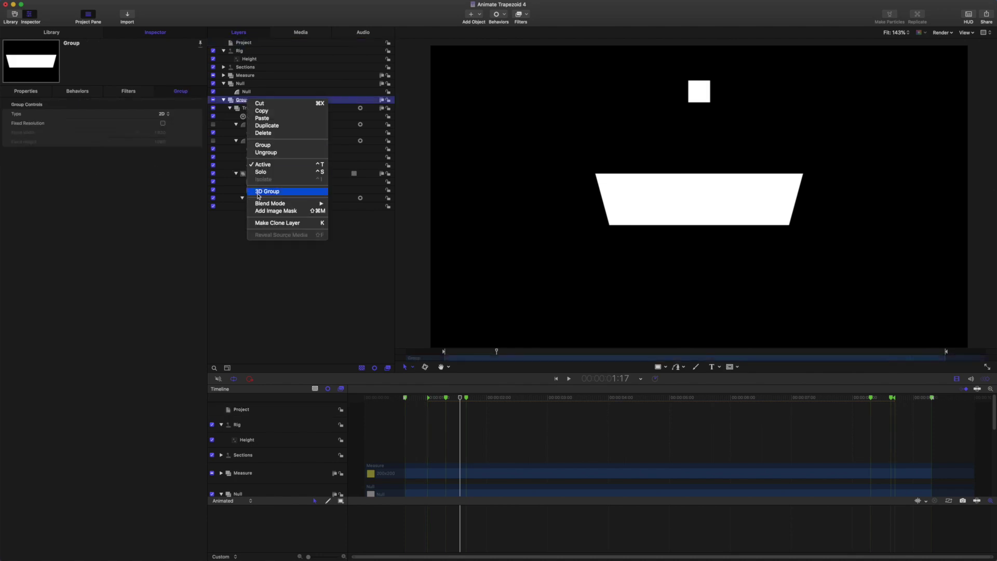
{"action": "mouse_move", "coordinate": [263, 202]}
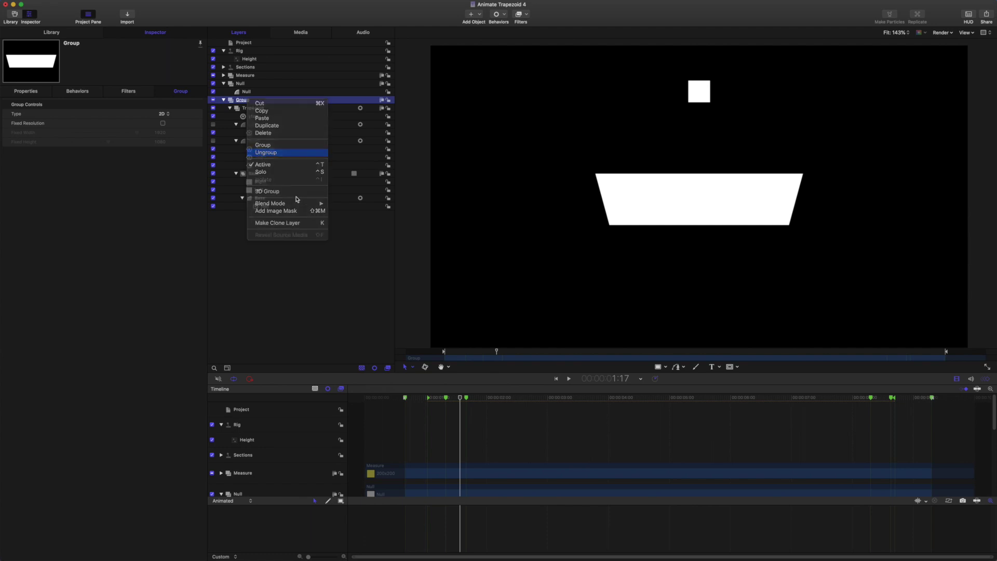
{"action": "left_click", "coordinate": [266, 153]}
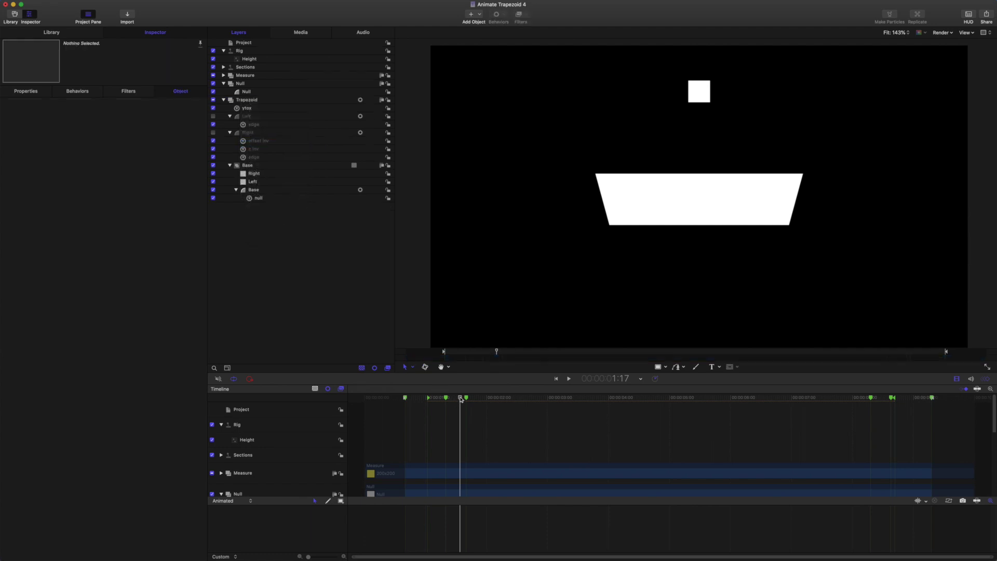
Scrub through the intro to 2:17 to review how the trapezoid animates.
{"action": "left_click_drag", "start_coordinate": [460, 399], "coordinate": [496, 415]}
{"action": "left_click_drag", "start_coordinate": [364, 397], "coordinate": [512, 394]}
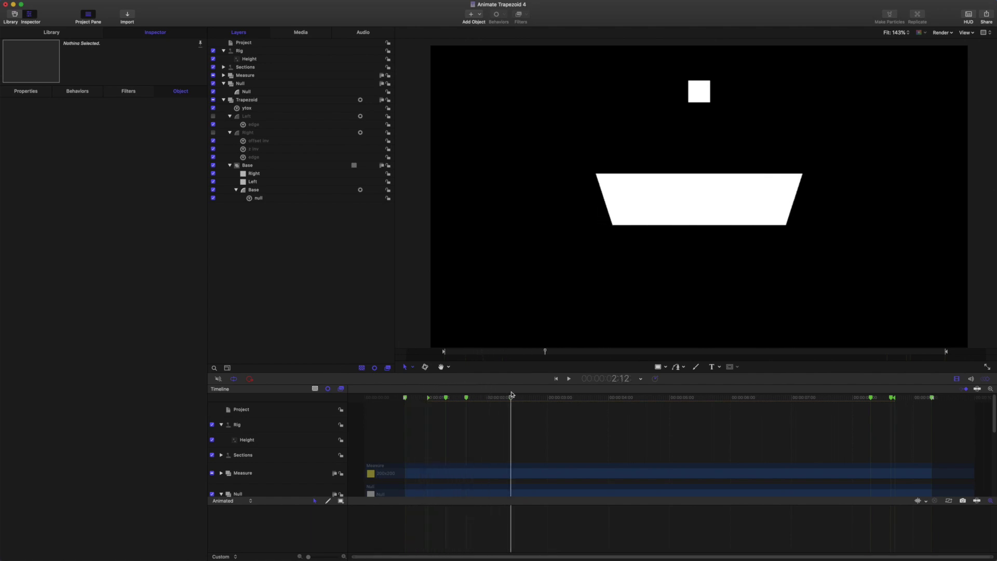
{"action": "mouse_move", "coordinate": [511, 394]}
{"action": "left_mouse_down"}
{"action": "mouse_move", "coordinate": [360, 398]}
{"action": "mouse_move", "coordinate": [470, 397]}
{"action": "mouse_move", "coordinate": [521, 411]}
{"action": "left_mouse_up"}
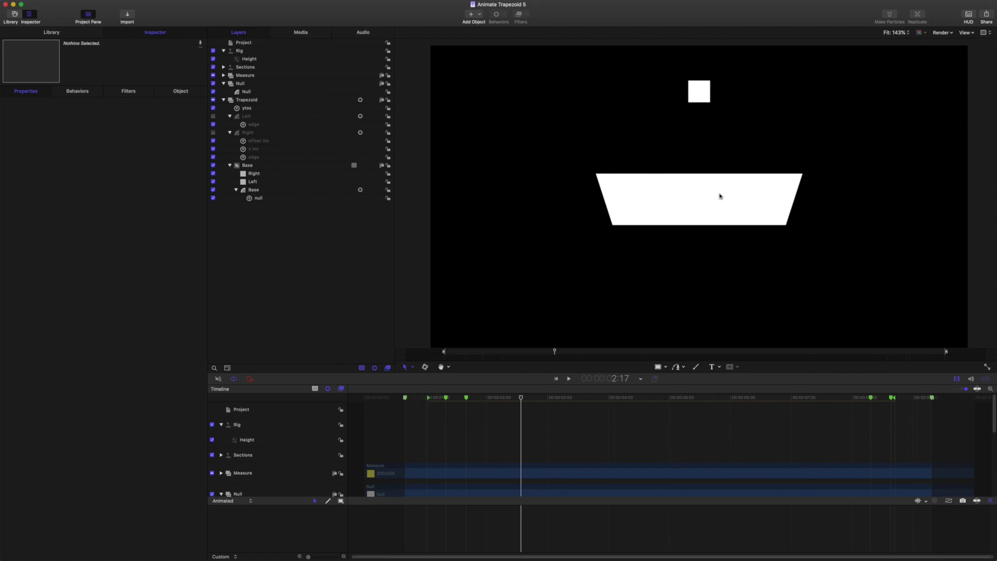
Set the Custom Mix keyframe of Base's null link behavior to 0.29 at frame 20.
{"action": "left_click", "coordinate": [260, 199]}
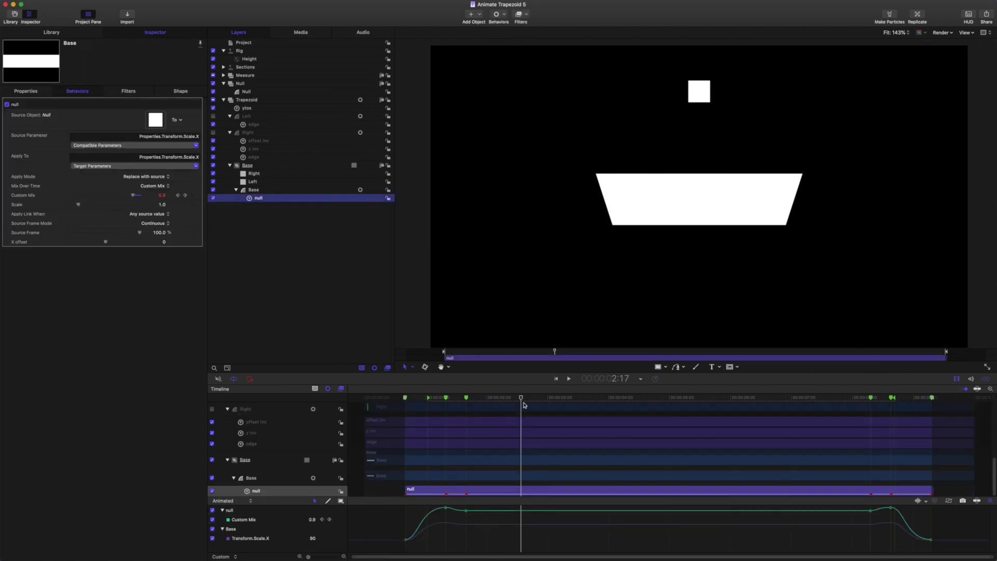
{"action": "left_click_drag", "start_coordinate": [524, 405], "coordinate": [405, 398]}
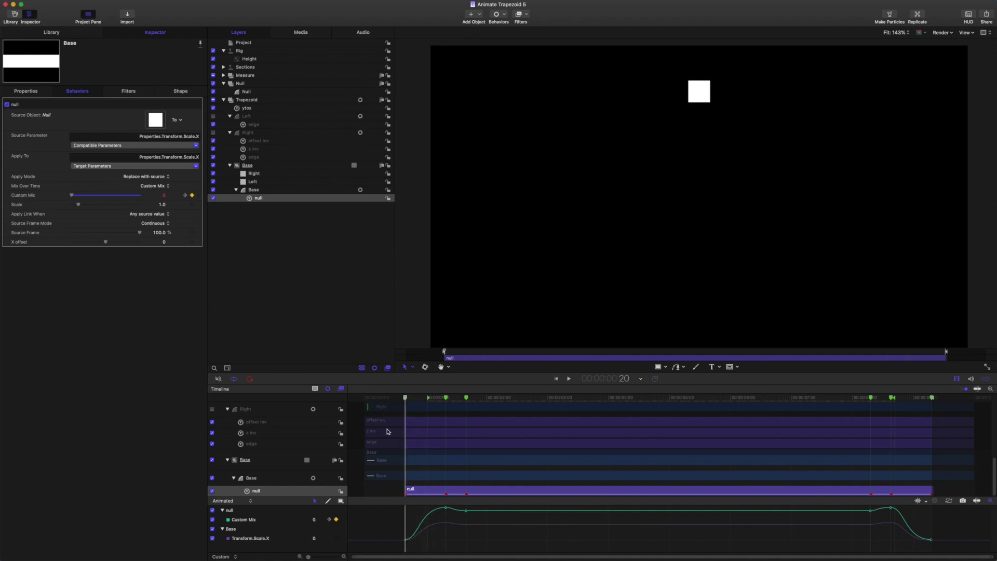
{"action": "left_click", "coordinate": [163, 195]}
{"action": "type", "text": "0.29"}
{"action": "key", "text": "Return"}
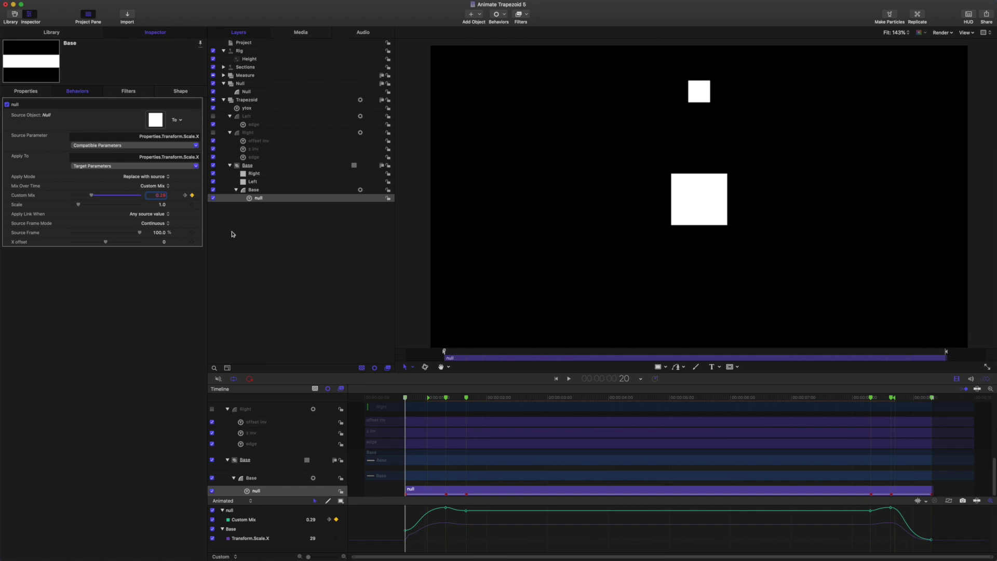
{"action": "mouse_move", "coordinate": [406, 398]}
{"action": "left_mouse_down"}
{"action": "mouse_move", "coordinate": [370, 397]}
{"action": "mouse_move", "coordinate": [492, 397]}
{"action": "mouse_move", "coordinate": [406, 398]}
{"action": "left_mouse_up"}
Expand the Measure group and toggle its 200x200 square on and off to compare it with the base shape.
{"action": "left_click", "coordinate": [224, 76]}
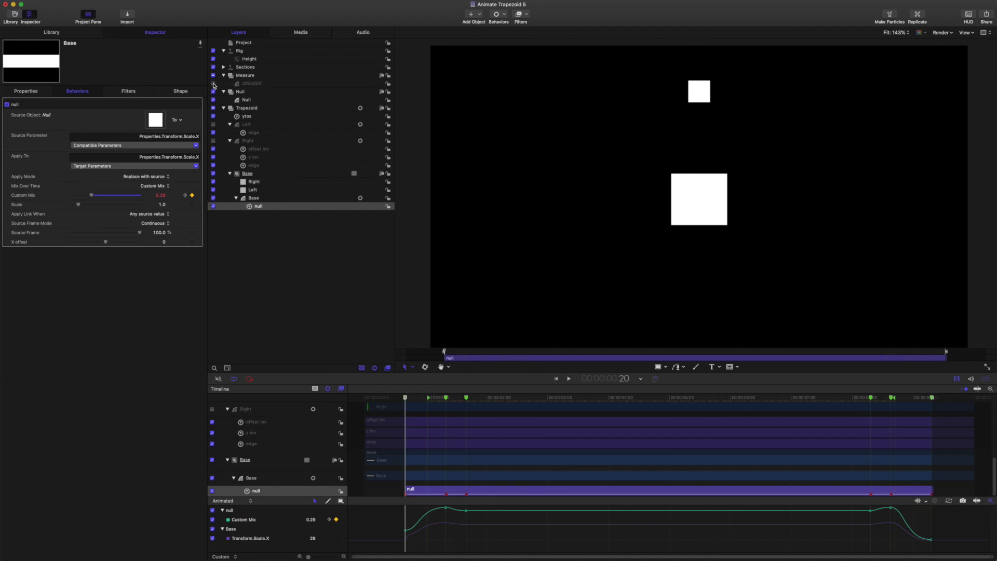
{"action": "left_click", "coordinate": [213, 83]}
{"action": "left_click", "coordinate": [212, 84]}
{"action": "left_click", "coordinate": [213, 83]}
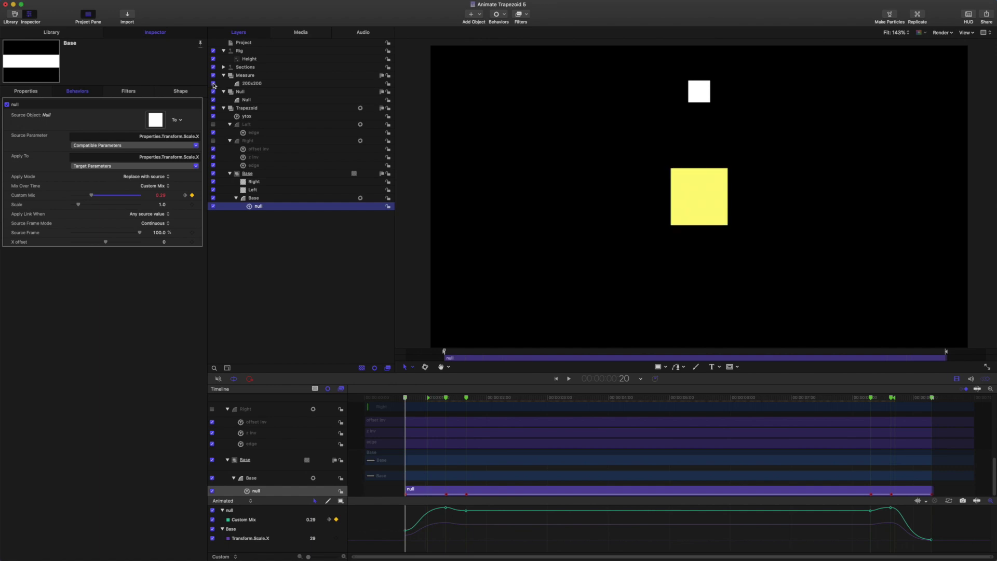
{"action": "left_click", "coordinate": [213, 84]}
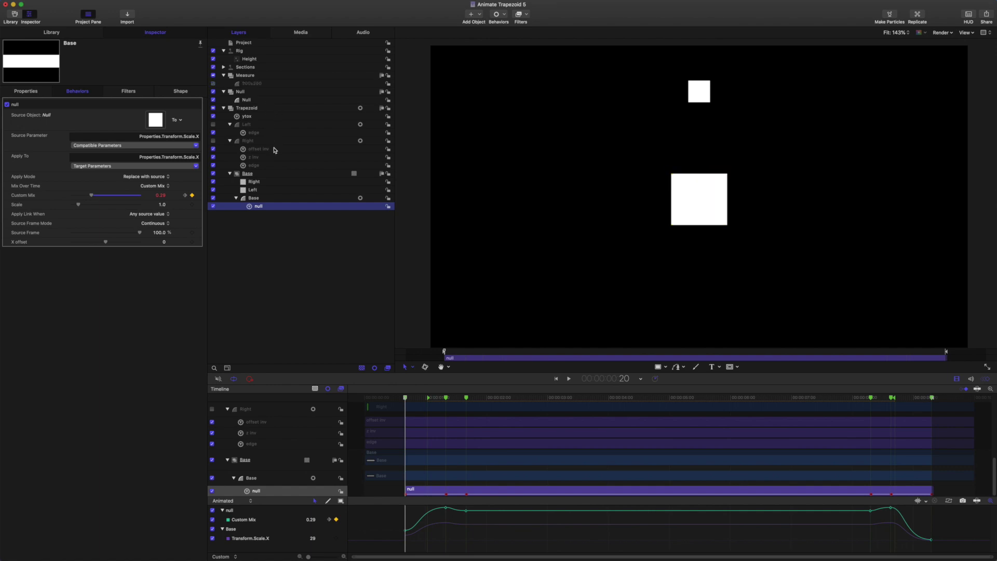
Remove the Base shape's Y scale from the Height widget and set that Y scale to 100%.
{"action": "left_click", "coordinate": [255, 198]}
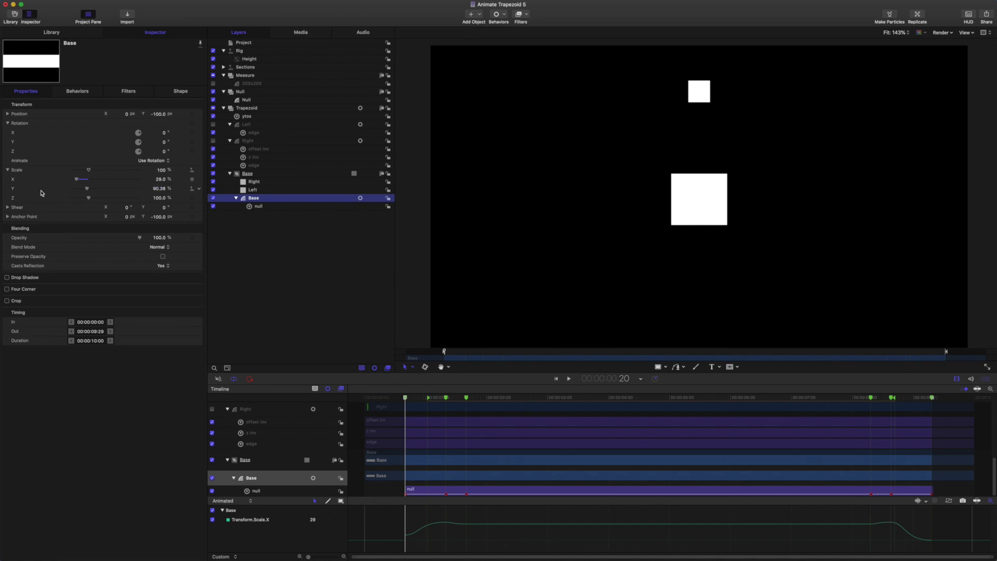
{"action": "left_click", "coordinate": [199, 189]}
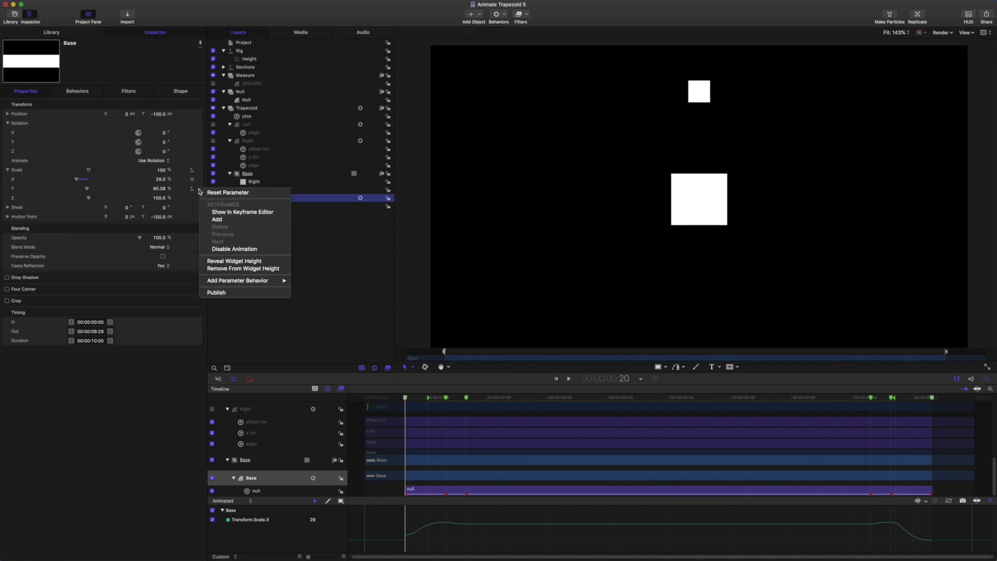
{"action": "left_click", "coordinate": [235, 268]}
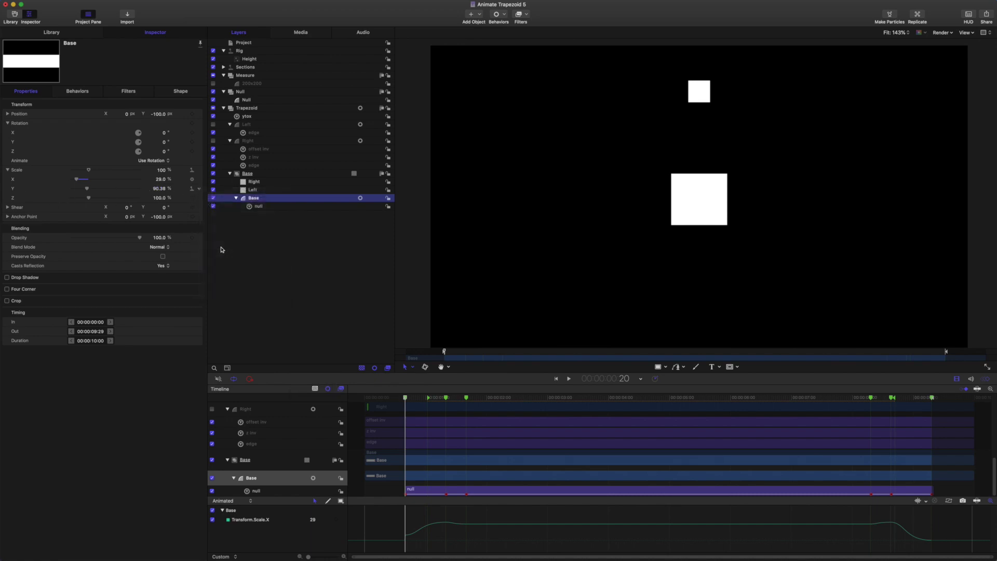
{"action": "left_click", "coordinate": [159, 189]}
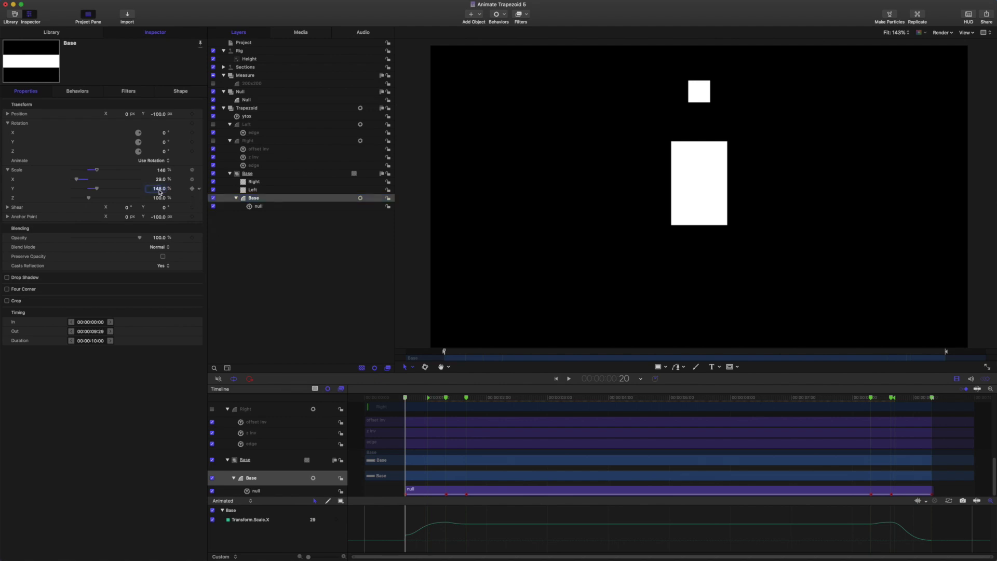
{"action": "type", "text": "100"}
{"action": "key", "text": "Return"}
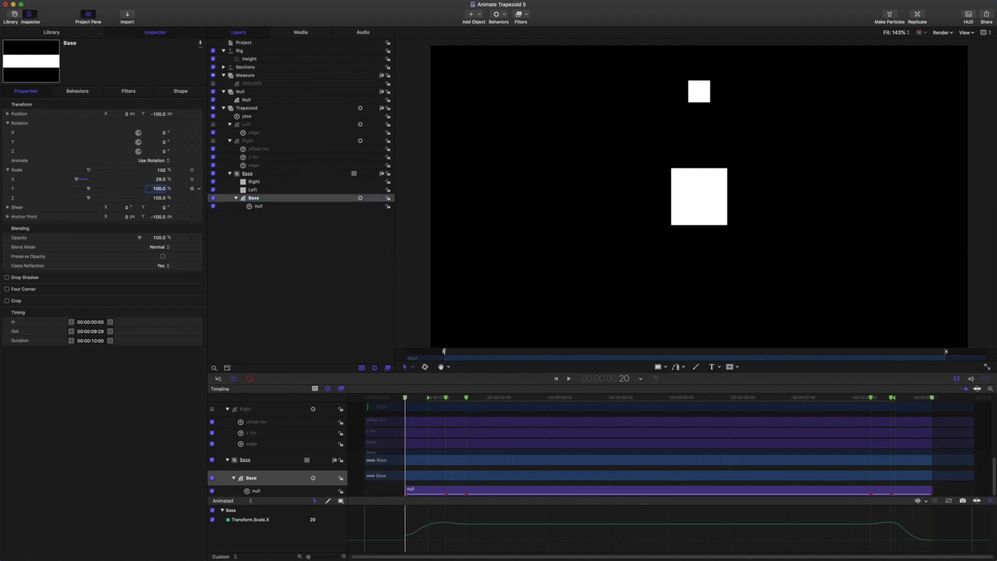
Unpublish the rig's Height slider.
{"action": "left_click", "coordinate": [250, 59]}
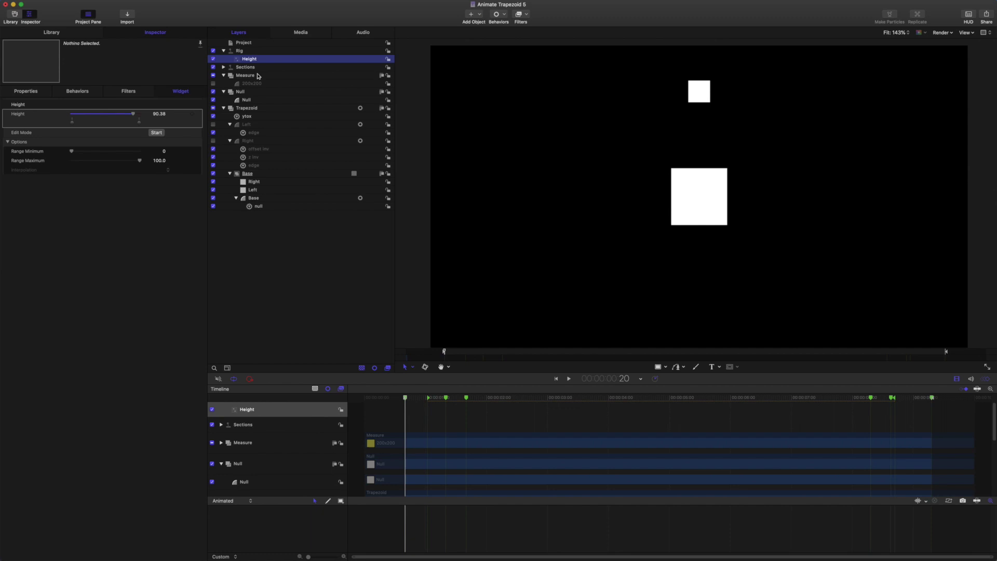
{"action": "right_click", "coordinate": [13, 125]}
{"action": "left_click", "coordinate": [41, 203]}
{"action": "mouse_move", "coordinate": [405, 398]}
{"action": "left_mouse_down"}
{"action": "mouse_move", "coordinate": [387, 399]}
{"action": "mouse_move", "coordinate": [405, 399]}
{"action": "left_mouse_up"}
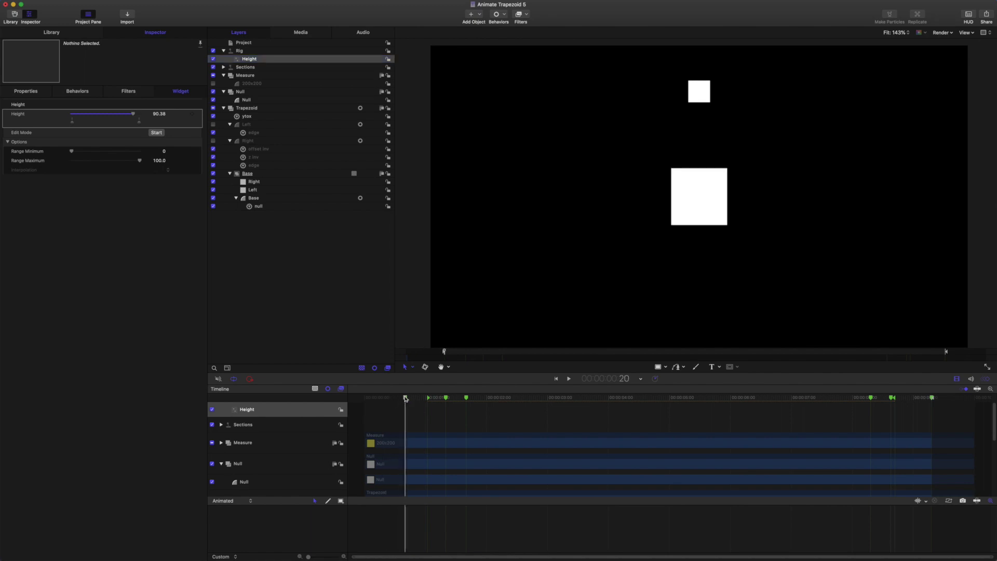
Raise the published Length to about 122% and compare the square's width at frames 21 and 20.
{"action": "left_click", "coordinate": [256, 109]}
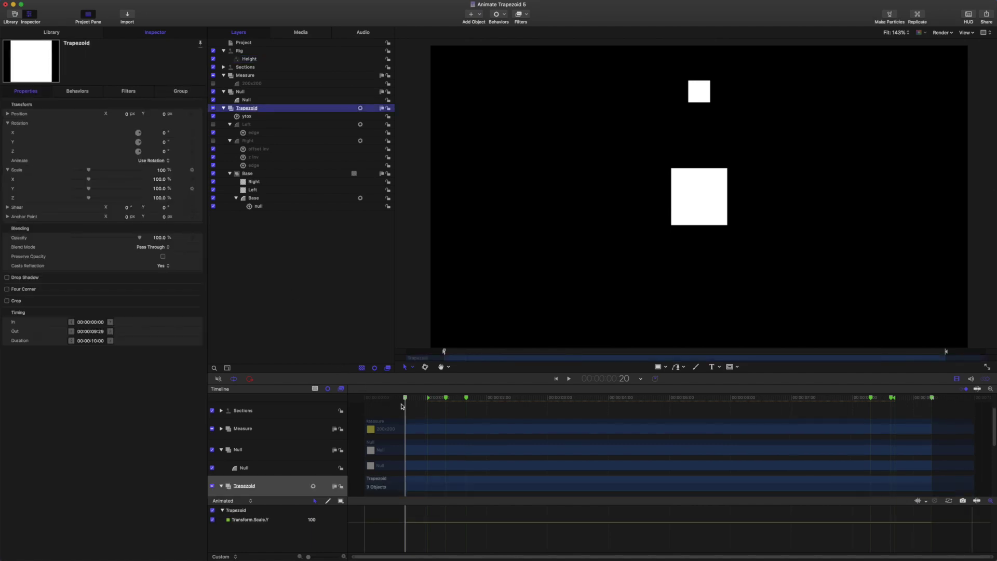
{"action": "mouse_move", "coordinate": [404, 399]}
{"action": "left_mouse_down"}
{"action": "mouse_move", "coordinate": [372, 398]}
{"action": "mouse_move", "coordinate": [417, 399]}
{"action": "mouse_move", "coordinate": [406, 399]}
{"action": "left_mouse_up"}
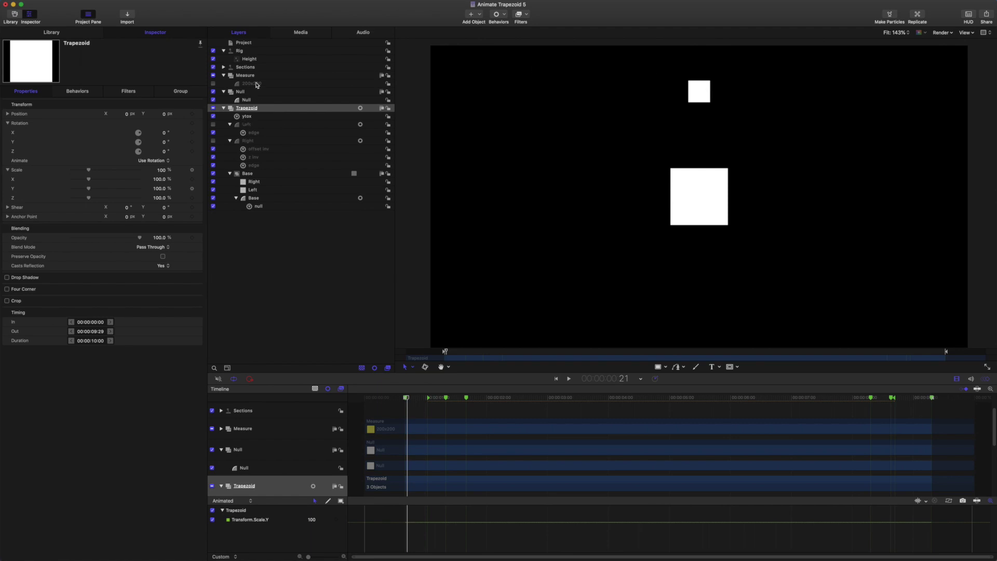
{"action": "left_click", "coordinate": [244, 43]}
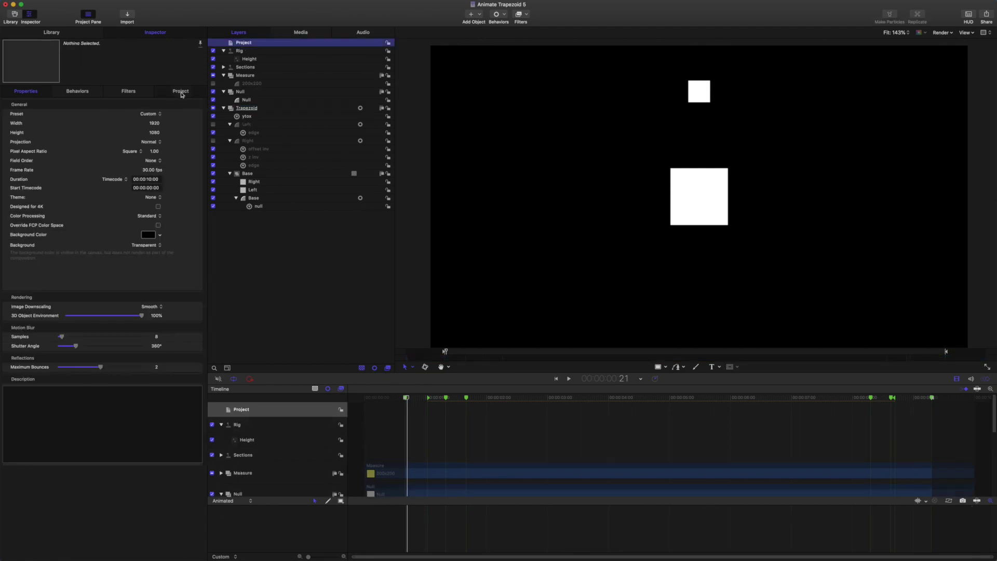
{"action": "left_click", "coordinate": [181, 92]}
{"action": "left_click_drag", "start_coordinate": [158, 152], "coordinate": [290, 374]}
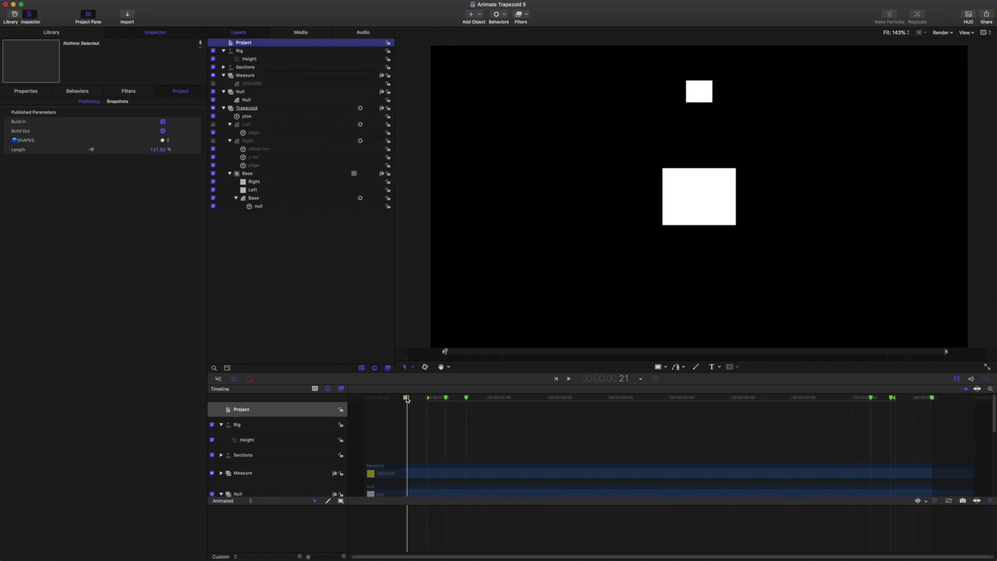
{"action": "left_click_drag", "start_coordinate": [407, 399], "coordinate": [405, 399]}
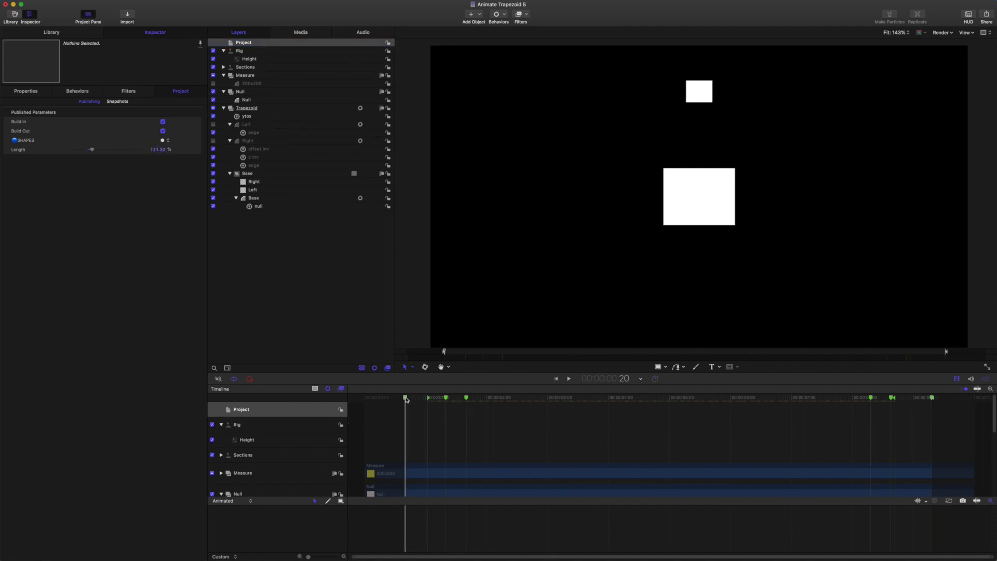
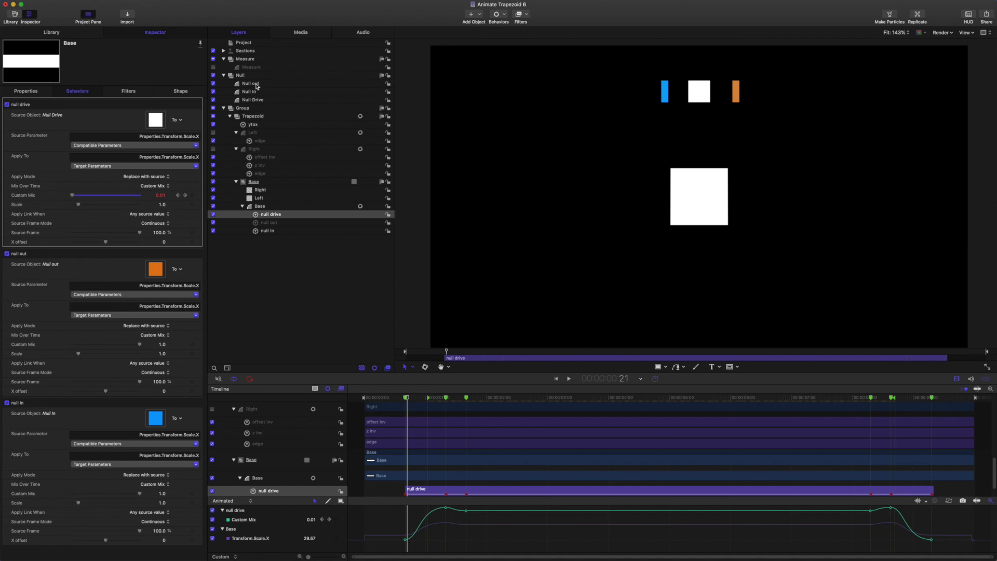
Examine the null in link behavior on Base while scrubbing the intro to 1:10 and back to 1:05.
{"action": "left_click", "coordinate": [265, 231]}
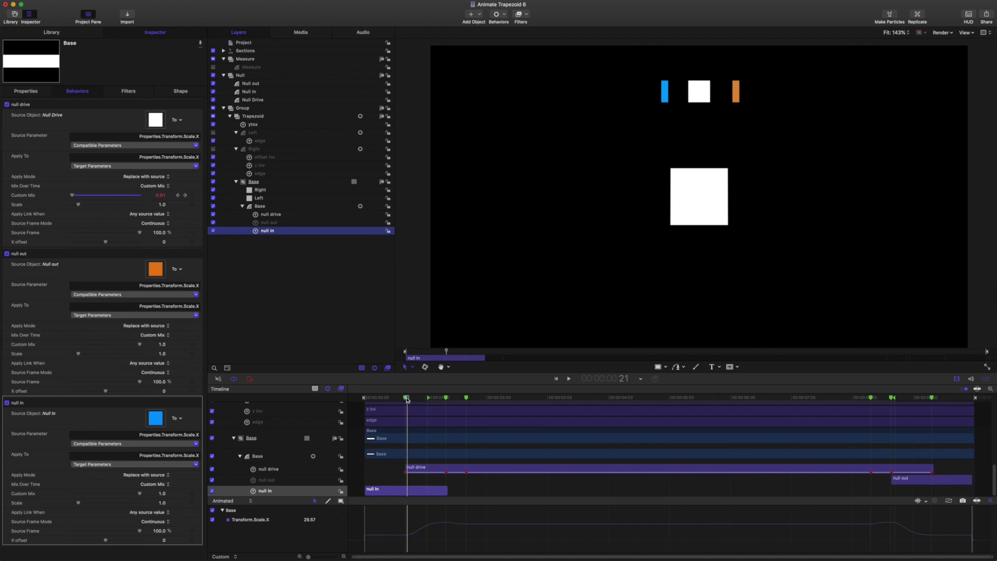
{"action": "left_click_drag", "start_coordinate": [407, 400], "coordinate": [446, 401]}
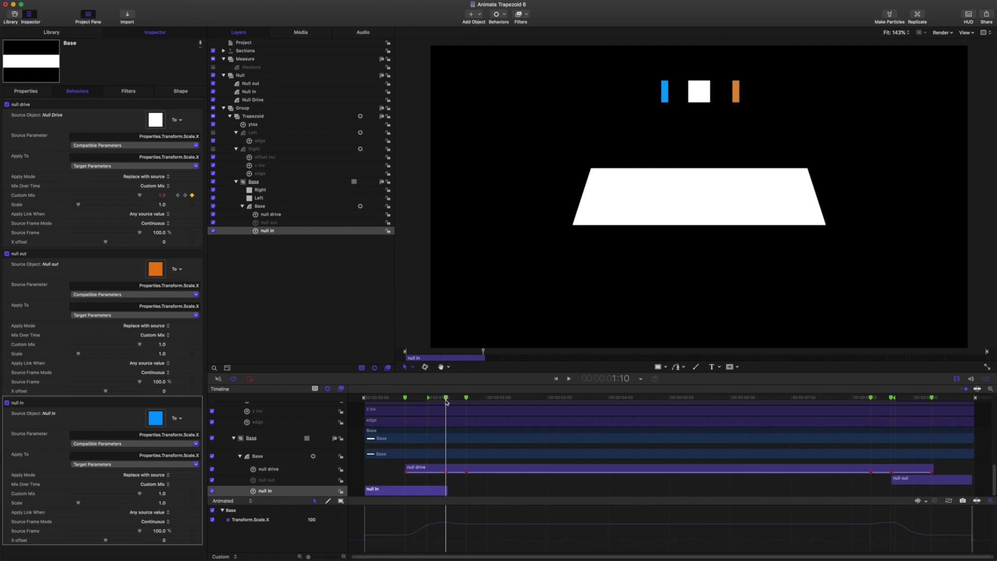
{"action": "mouse_move", "coordinate": [446, 401]}
{"action": "left_mouse_down"}
{"action": "mouse_move", "coordinate": [616, 400]}
{"action": "mouse_move", "coordinate": [446, 398]}
{"action": "left_mouse_up"}
{"action": "mouse_move", "coordinate": [446, 397]}
{"action": "left_mouse_down"}
{"action": "mouse_move", "coordinate": [905, 421]}
{"action": "mouse_move", "coordinate": [890, 439]}
{"action": "mouse_move", "coordinate": [915, 436]}
{"action": "mouse_move", "coordinate": [436, 388]}
{"action": "left_mouse_up"}
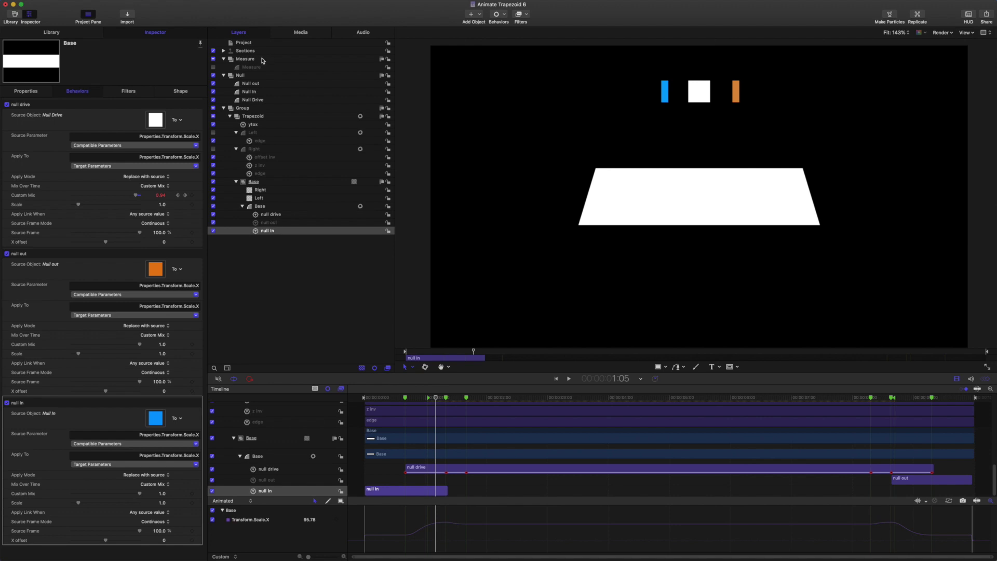
Inspect the Null In shape's scale and the Trapezoid group's keyframed rotation and scale at frames 9 and 20.
{"action": "left_click", "coordinate": [253, 91]}
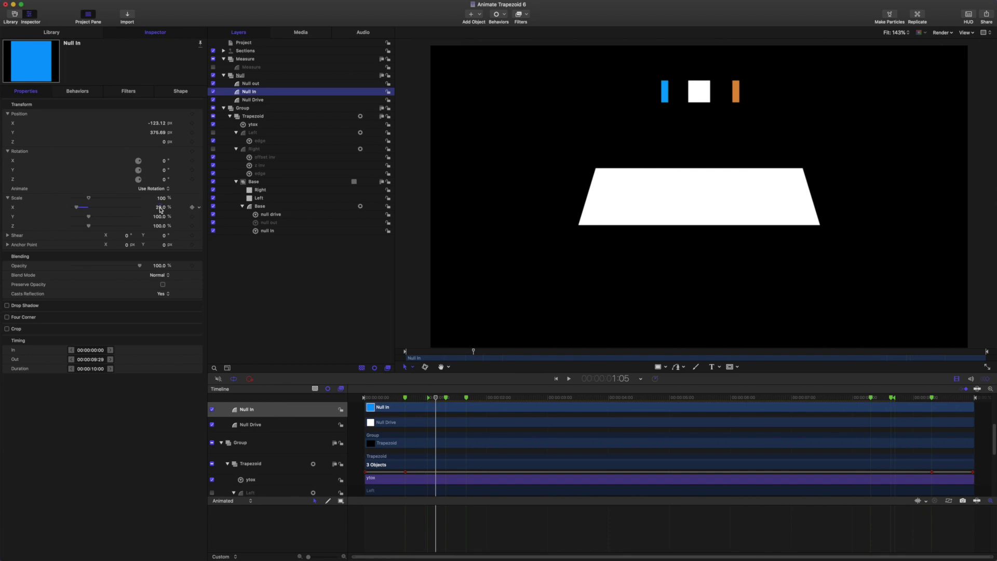
{"action": "left_click_drag", "start_coordinate": [436, 398], "coordinate": [379, 392]}
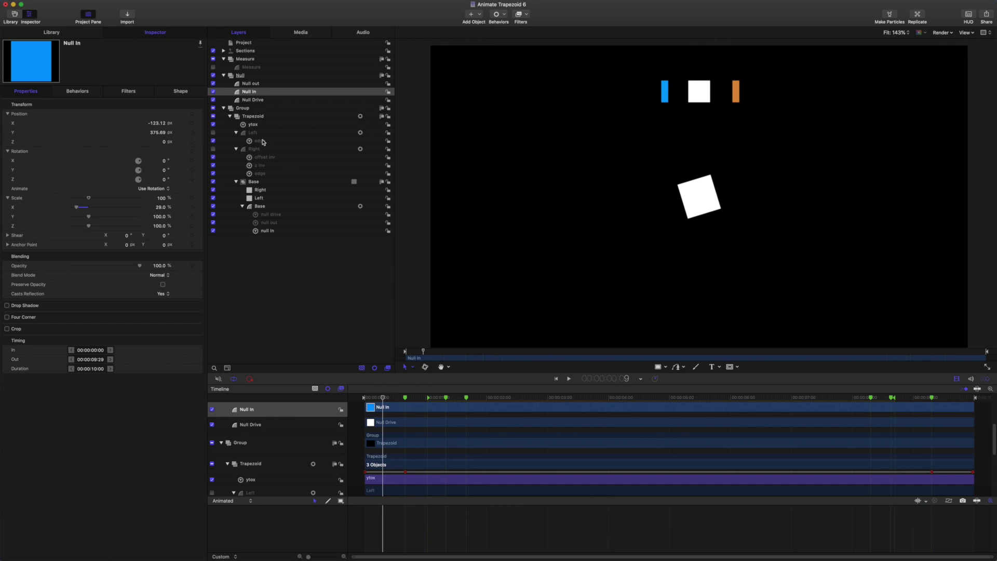
{"action": "left_click", "coordinate": [251, 117]}
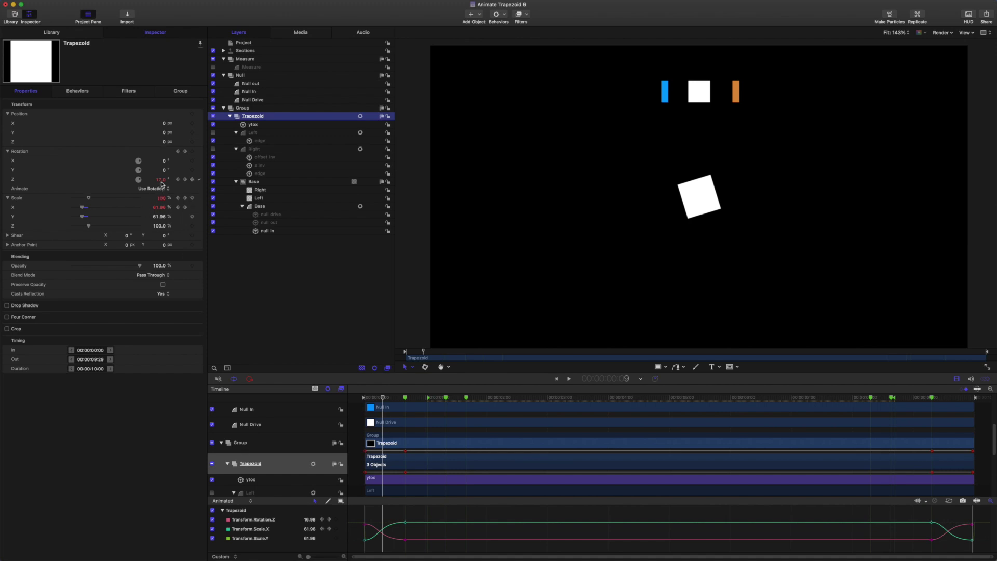
{"action": "left_click_drag", "start_coordinate": [384, 399], "coordinate": [405, 398]}
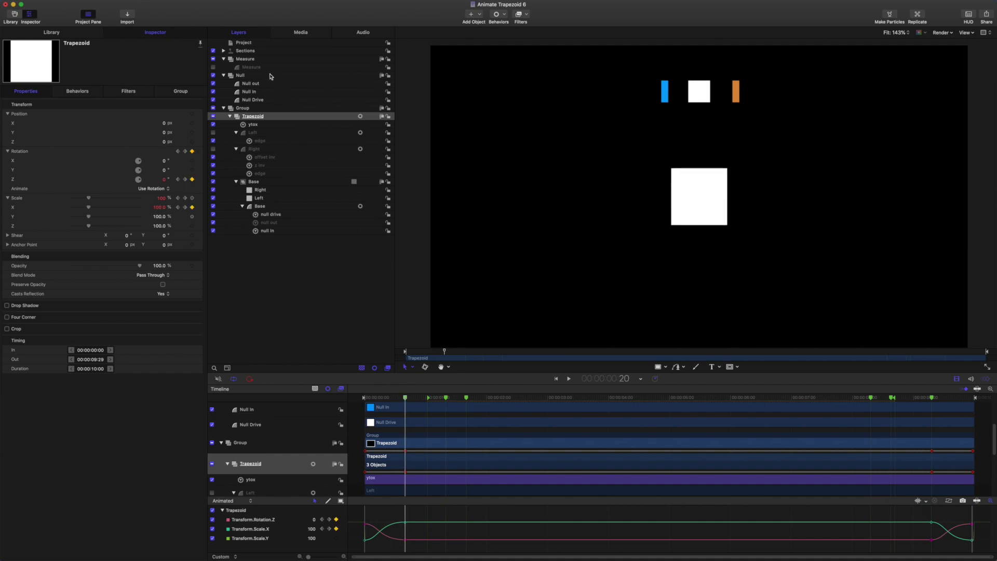
{"action": "left_click", "coordinate": [260, 92]}
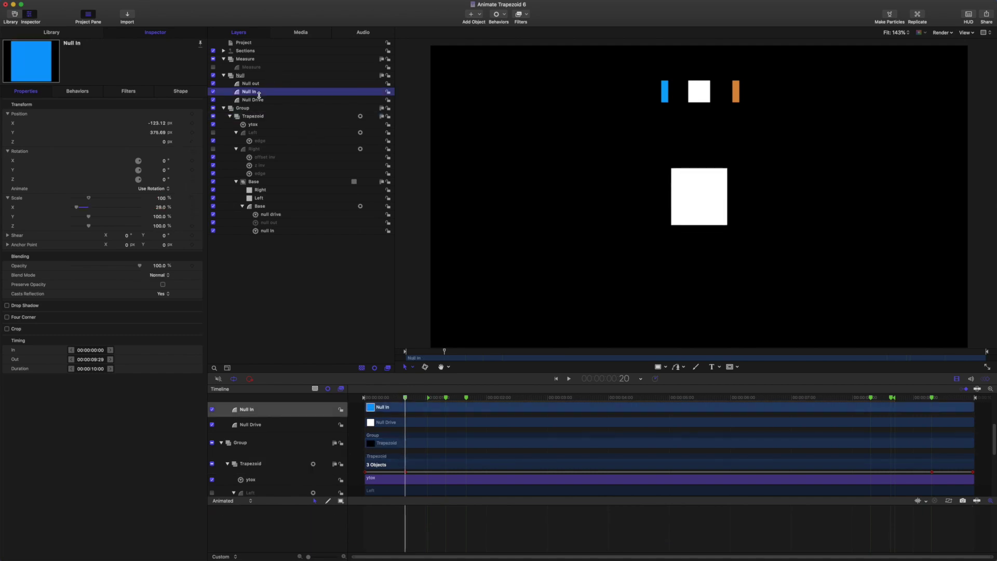
Examine the null in link behavior on Base while scrubbing the intro from frame 20 to 1:11.
{"action": "left_click", "coordinate": [267, 231]}
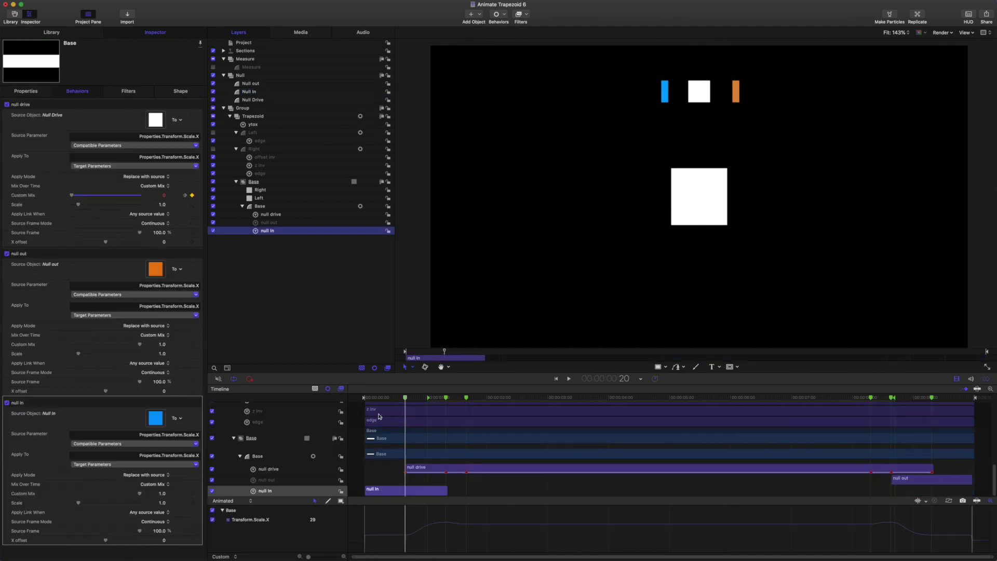
{"action": "left_click", "coordinate": [405, 398]}
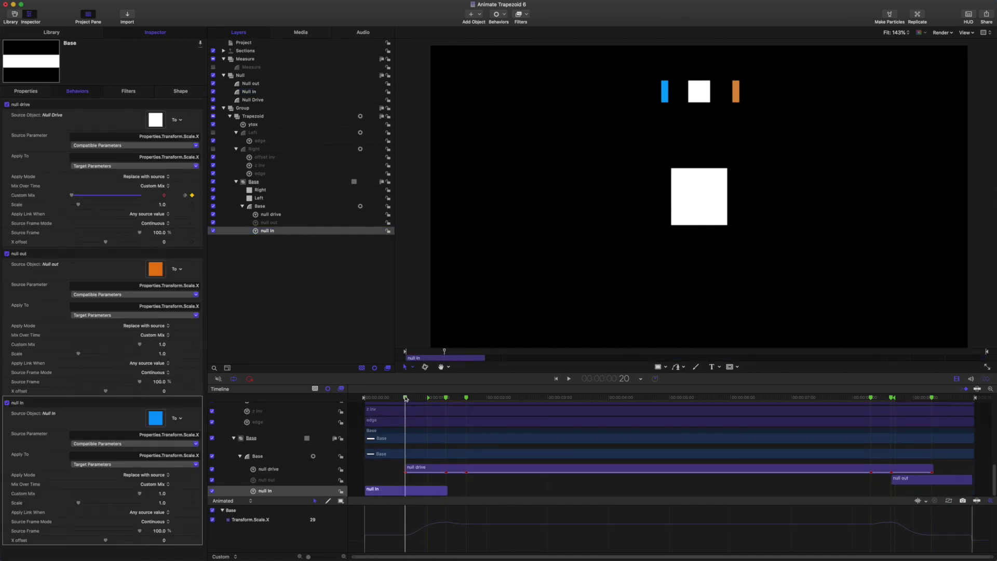
{"action": "mouse_move", "coordinate": [405, 399]}
{"action": "left_mouse_down"}
{"action": "mouse_move", "coordinate": [445, 402]}
{"action": "mouse_move", "coordinate": [406, 402]}
{"action": "left_mouse_up"}
{"action": "left_click_drag", "start_coordinate": [406, 398], "coordinate": [447, 398]}
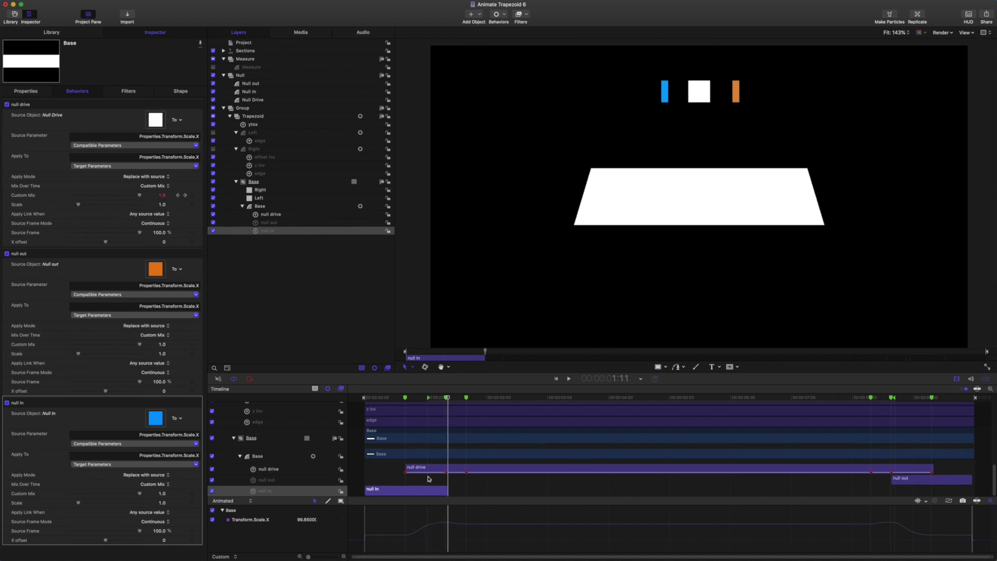
Try ending the null in behavior at frame 20, check the shape at frame 21, and undo the trim.
{"action": "left_click_drag", "start_coordinate": [447, 398], "coordinate": [405, 398]}
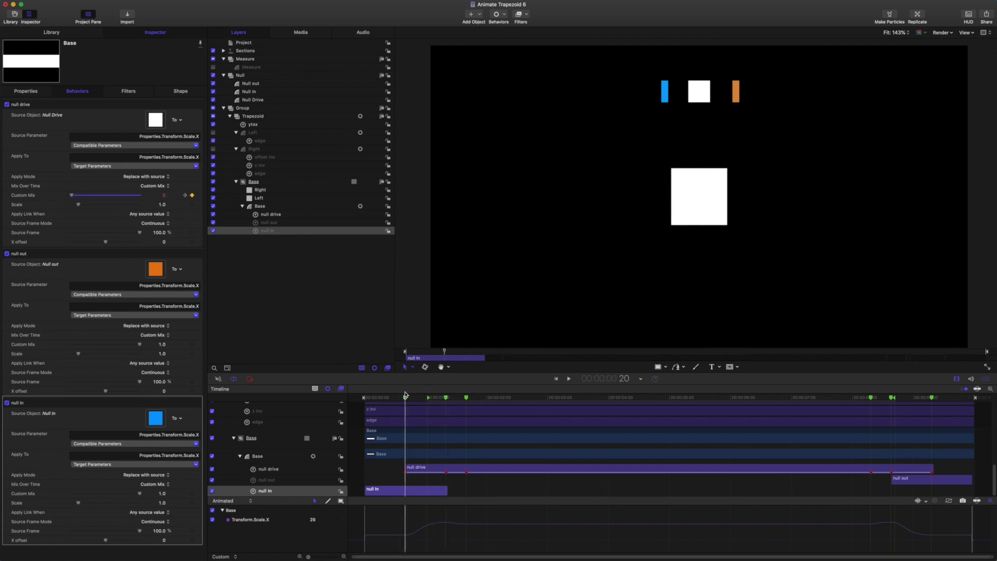
{"action": "key", "text": "o"}
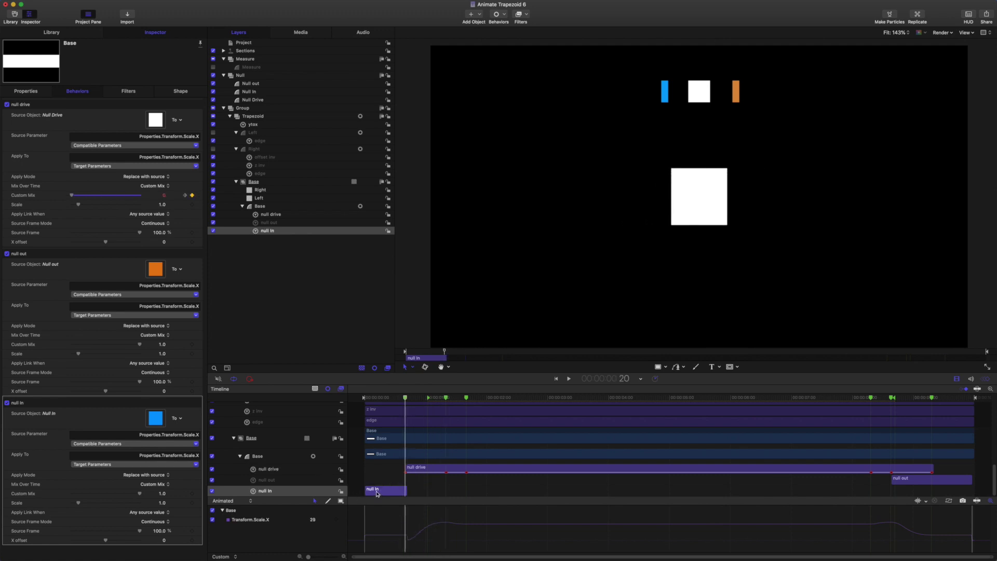
{"action": "left_click_drag", "start_coordinate": [405, 398], "coordinate": [408, 399]}
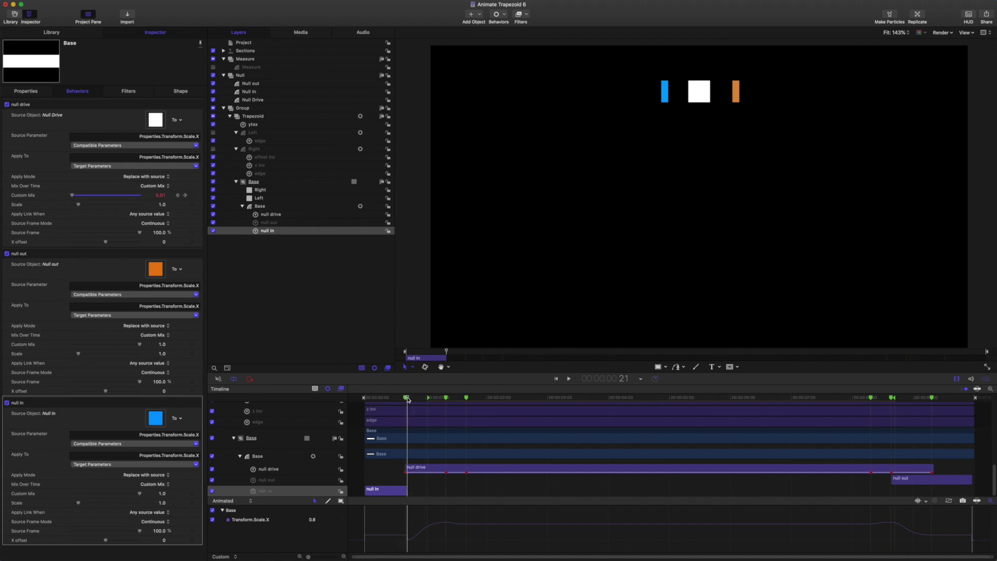
{"action": "key", "text": "super+z"}
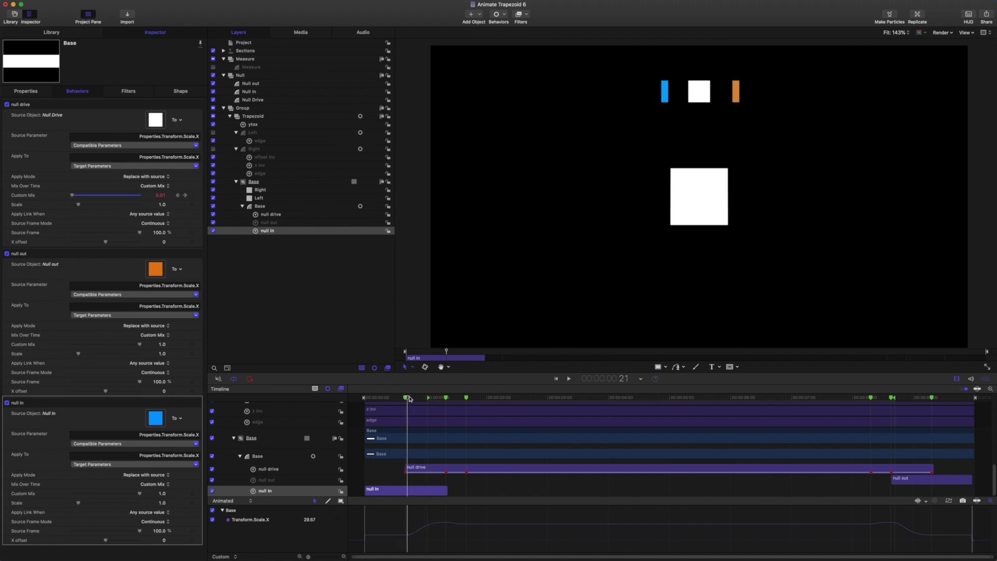
Scrub the outro to 9:09 and inspect the Null out shape's scale before returning to 5:15.
{"action": "left_click_drag", "start_coordinate": [407, 398], "coordinate": [787, 450]}
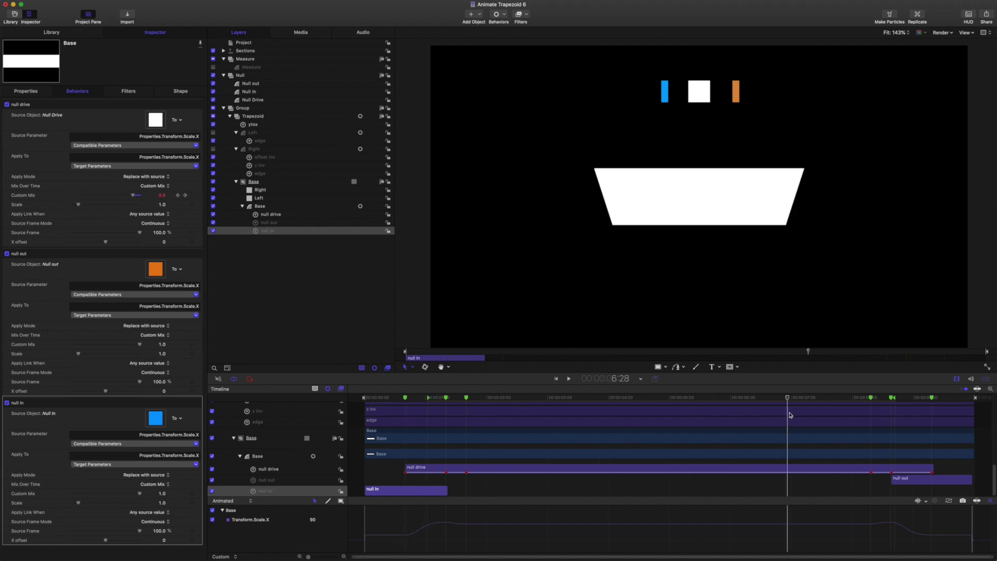
{"action": "left_click_drag", "start_coordinate": [788, 399], "coordinate": [932, 429]}
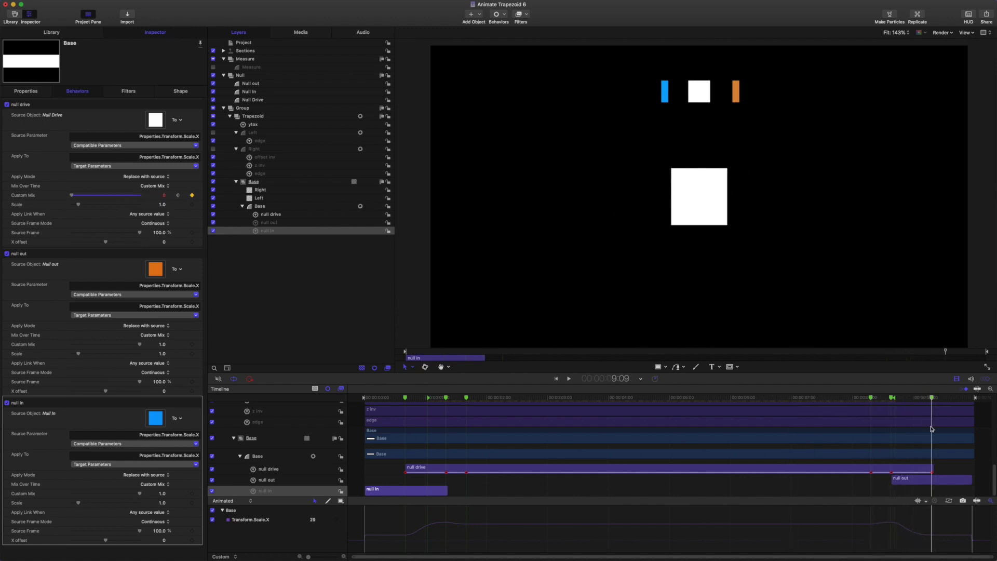
{"action": "left_click", "coordinate": [252, 84]}
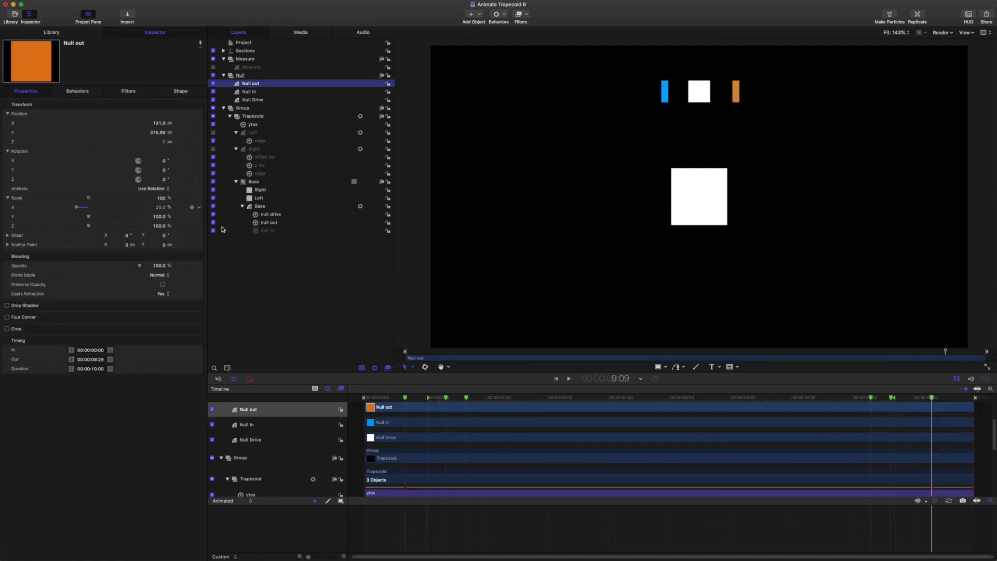
{"action": "left_click_drag", "start_coordinate": [932, 398], "coordinate": [700, 399]}
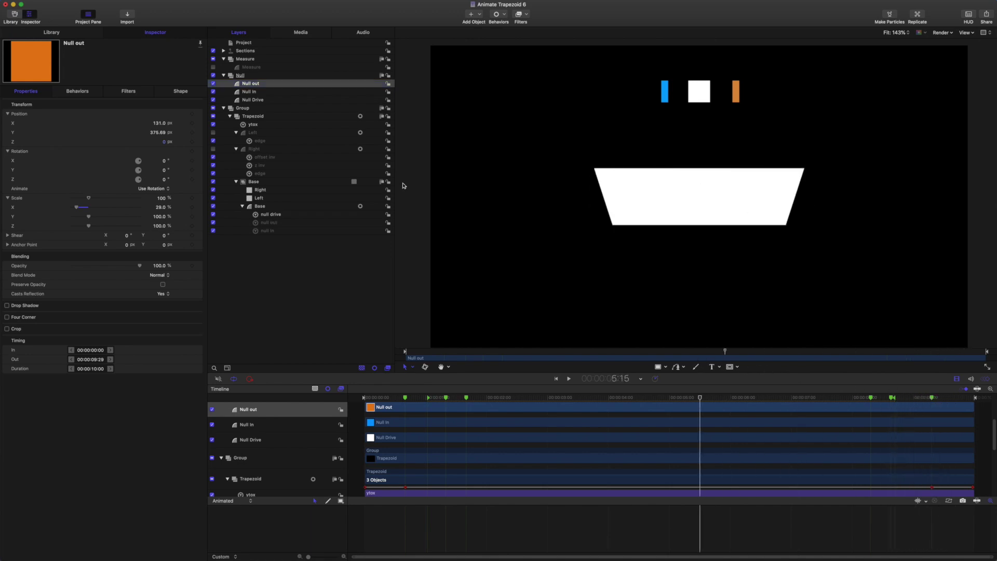
Test the published Length at about 180% by playing the animation from the start, and reset it to 100%.
{"action": "left_click", "coordinate": [244, 43]}
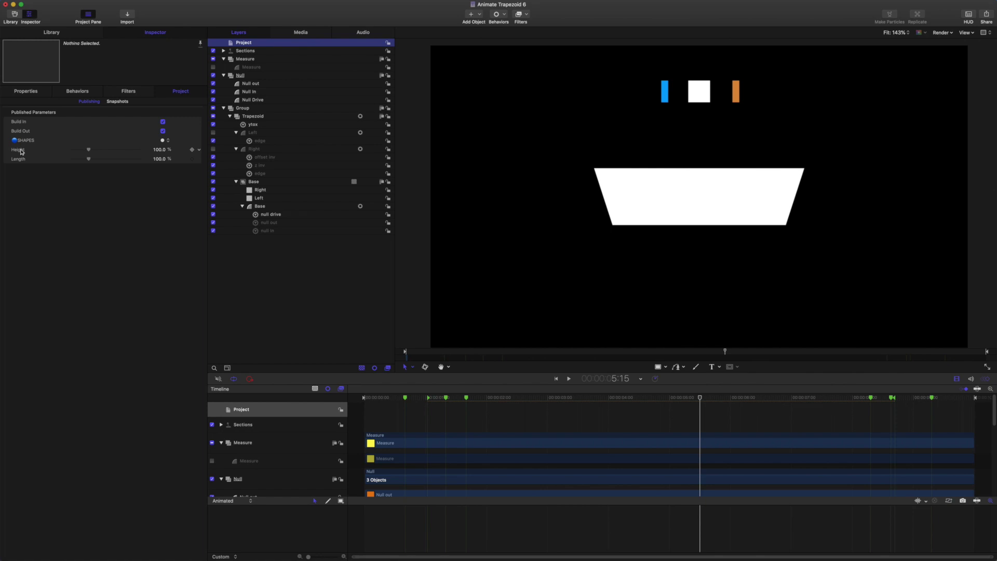
{"action": "left_click_drag", "start_coordinate": [157, 161], "coordinate": [403, 309]}
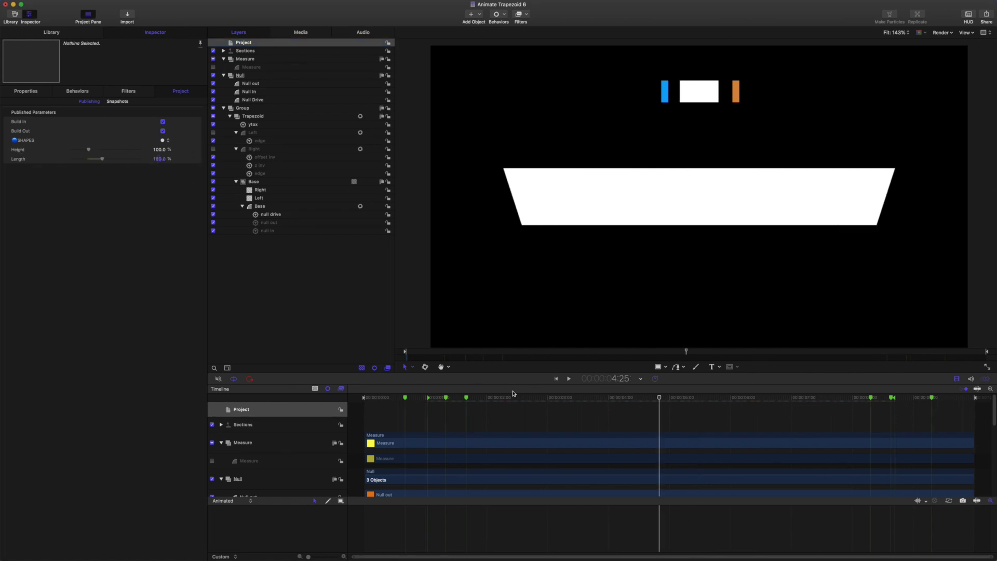
{"action": "key", "text": "Home"}
{"action": "key", "text": "space"}
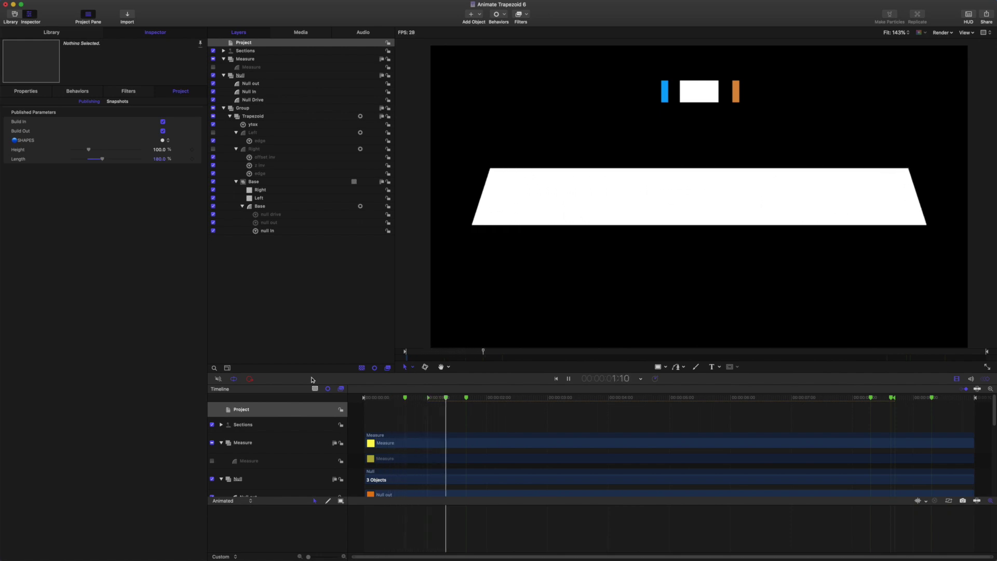
{"action": "key", "text": "space"}
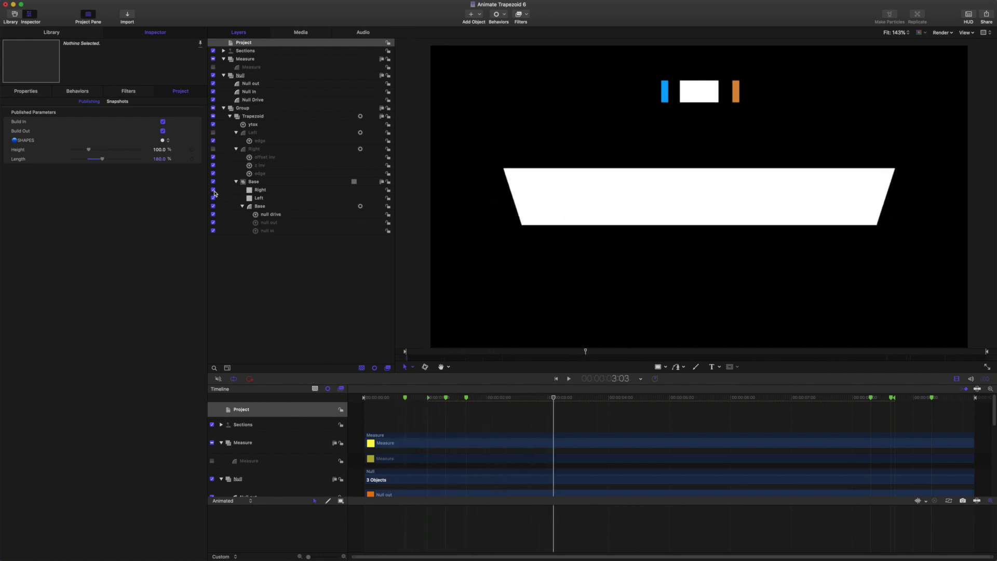
{"action": "right_click", "coordinate": [198, 161]}
{"action": "left_click", "coordinate": [206, 162]}
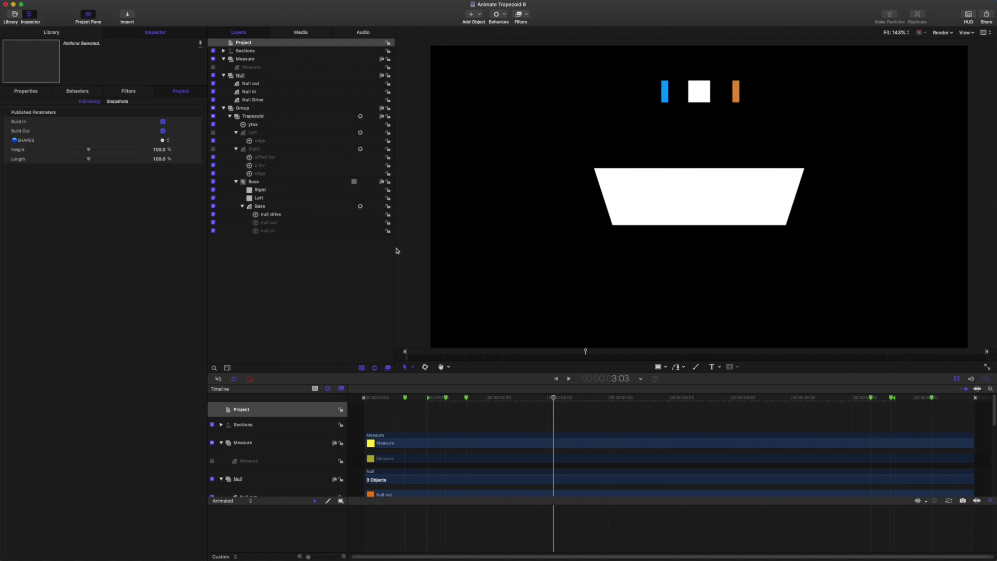
Test the published Height at about 145% by scrubbing the intro between frame 18 and 1:20, and restore it to 100%.
{"action": "double_click", "coordinate": [159, 150]}
{"action": "mouse_move", "coordinate": [159, 151]}
{"action": "left_mouse_down"}
{"action": "mouse_move", "coordinate": [184, 151]}
{"action": "mouse_move", "coordinate": [156, 149]}
{"action": "left_mouse_up"}
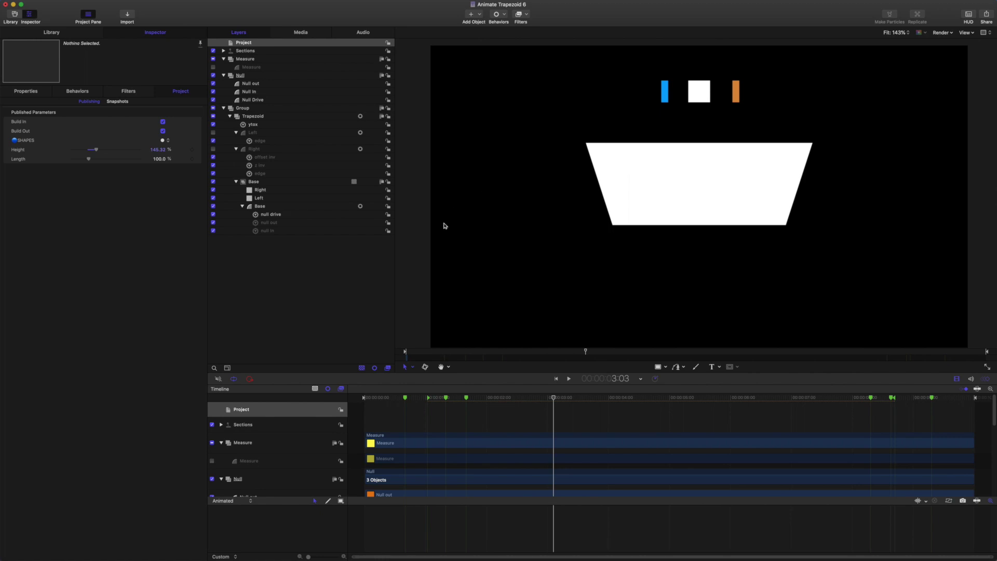
{"action": "mouse_move", "coordinate": [554, 399]}
{"action": "left_mouse_down"}
{"action": "mouse_move", "coordinate": [370, 394]}
{"action": "mouse_move", "coordinate": [389, 379]}
{"action": "mouse_move", "coordinate": [363, 378]}
{"action": "mouse_move", "coordinate": [402, 380]}
{"action": "left_mouse_up"}
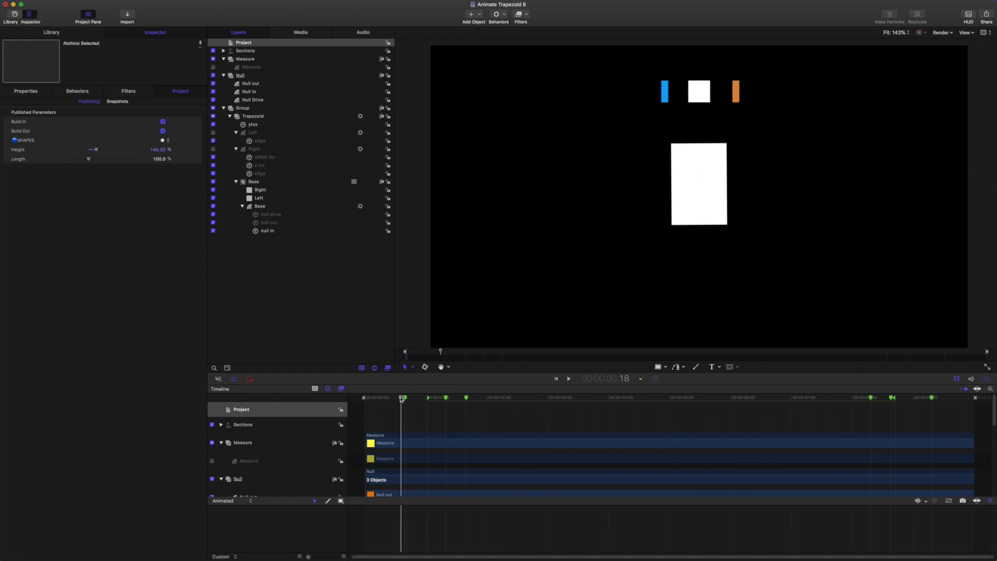
{"action": "left_click_drag", "start_coordinate": [402, 398], "coordinate": [434, 402]}
{"action": "left_click_drag", "start_coordinate": [457, 404], "coordinate": [466, 398]}
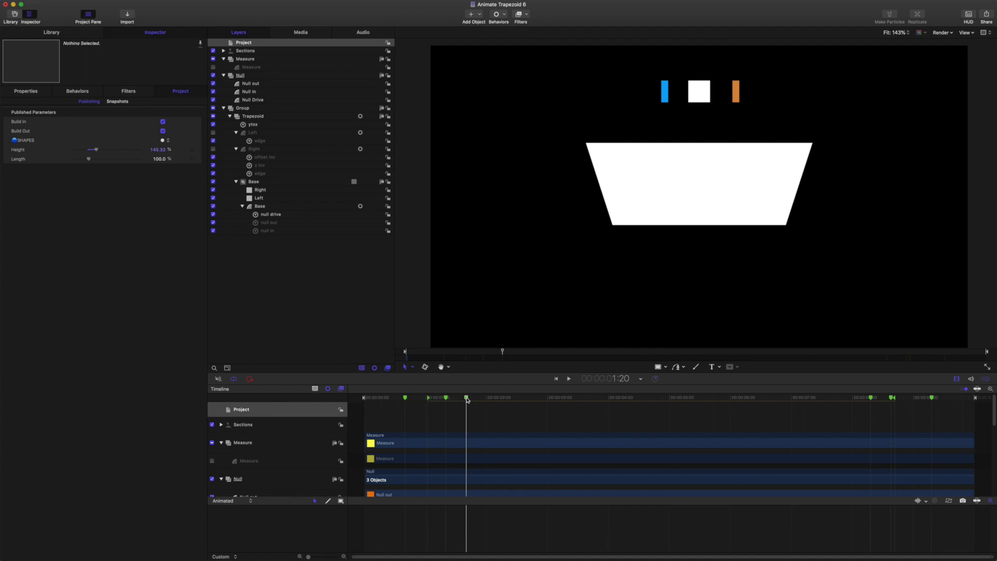
{"action": "left_click_drag", "start_coordinate": [466, 399], "coordinate": [581, 407]}
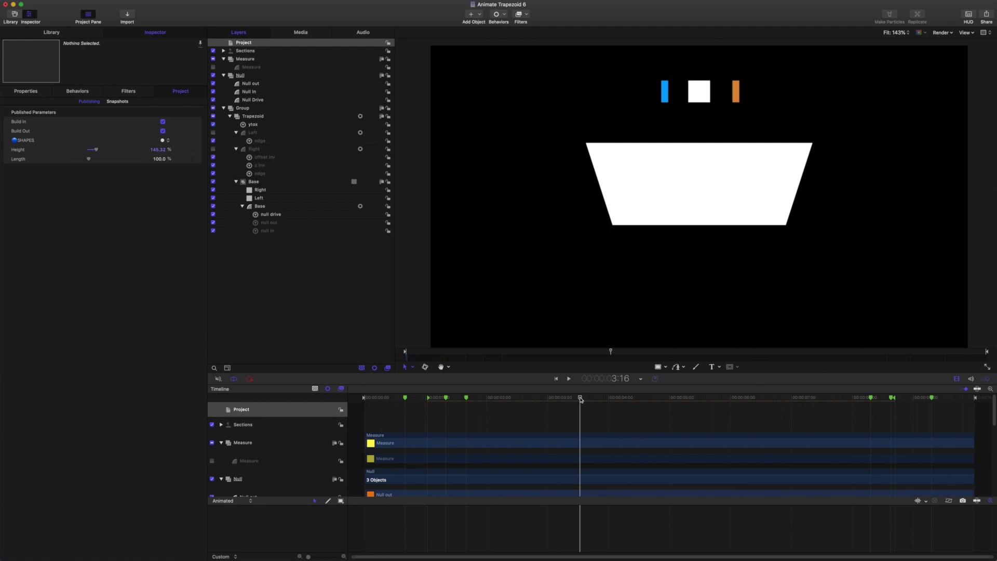
{"action": "left_click_drag", "start_coordinate": [580, 399], "coordinate": [520, 397]}
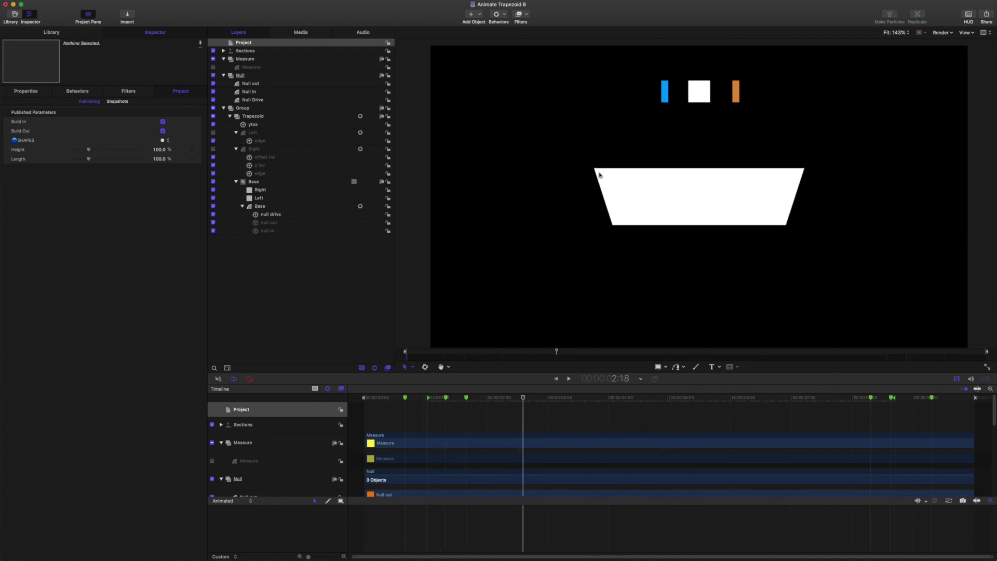
{"action": "left_click_drag", "start_coordinate": [521, 398], "coordinate": [613, 399]}
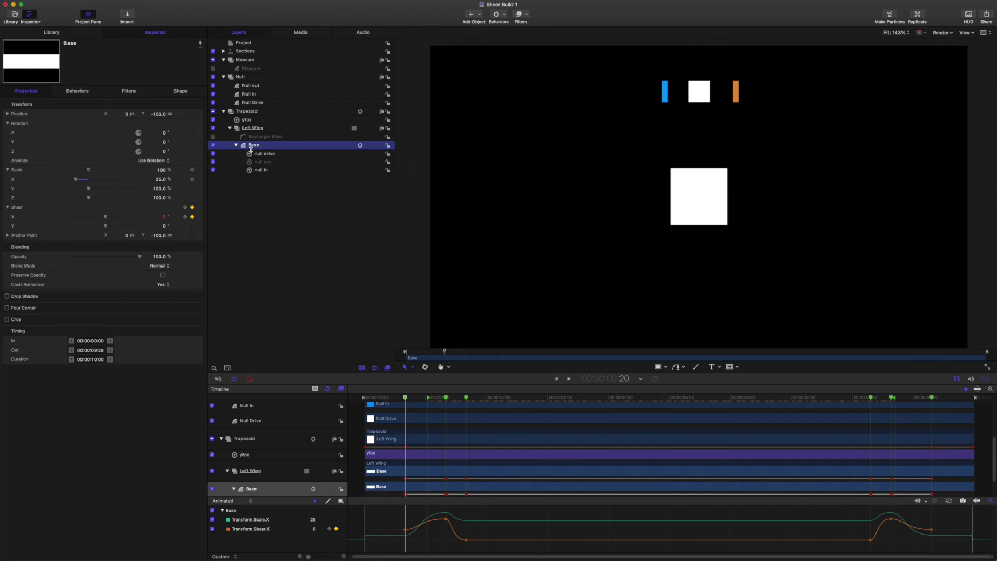
In the Sheer Build 1 project, inspect the Base shape's geometry and the Null In shape's scale.
{"action": "left_click", "coordinate": [182, 93]}
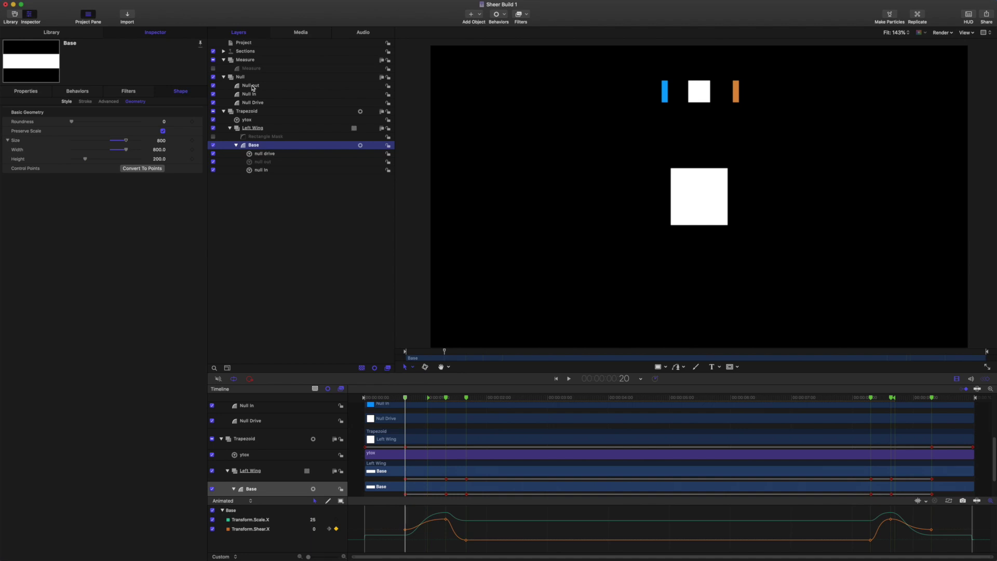
{"action": "left_click", "coordinate": [249, 94]}
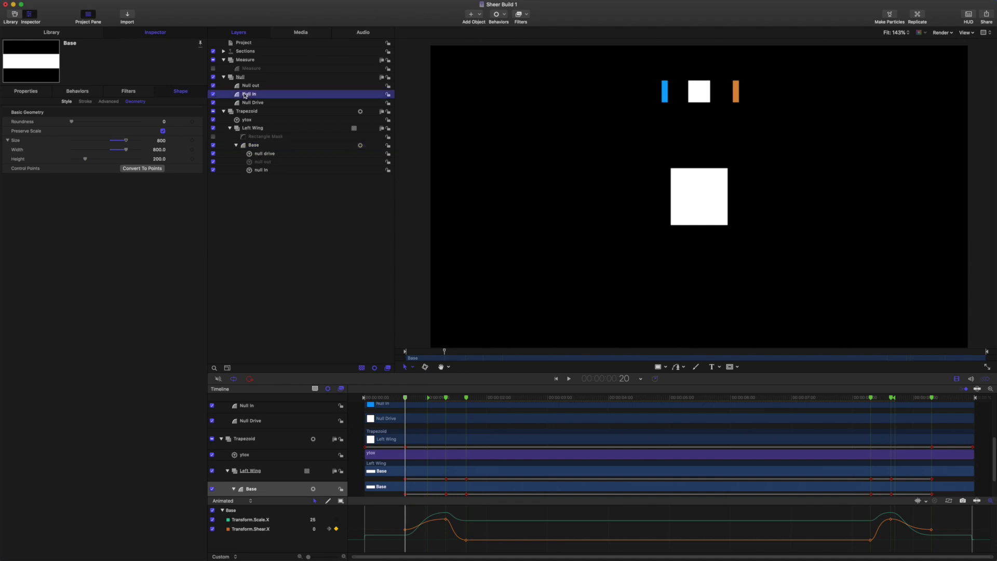
{"action": "left_click", "coordinate": [29, 92]}
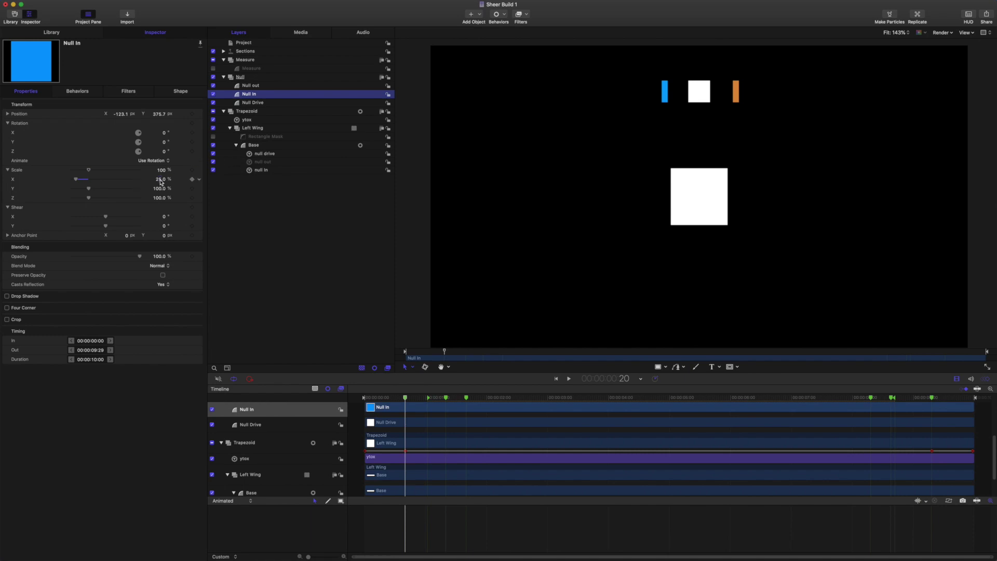
Examine Base's keyframed X shear at 4:06 and 1:20 and the null drive behavior's Custom Mix up to 5:10.
{"action": "left_click_drag", "start_coordinate": [404, 397], "coordinate": [584, 397]}
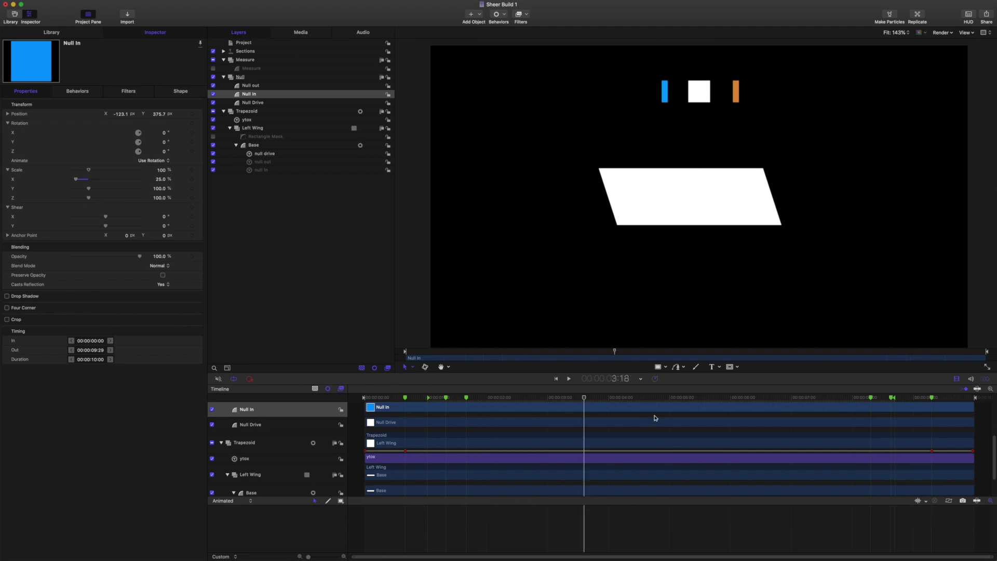
{"action": "left_click_drag", "start_coordinate": [654, 418], "coordinate": [620, 418]}
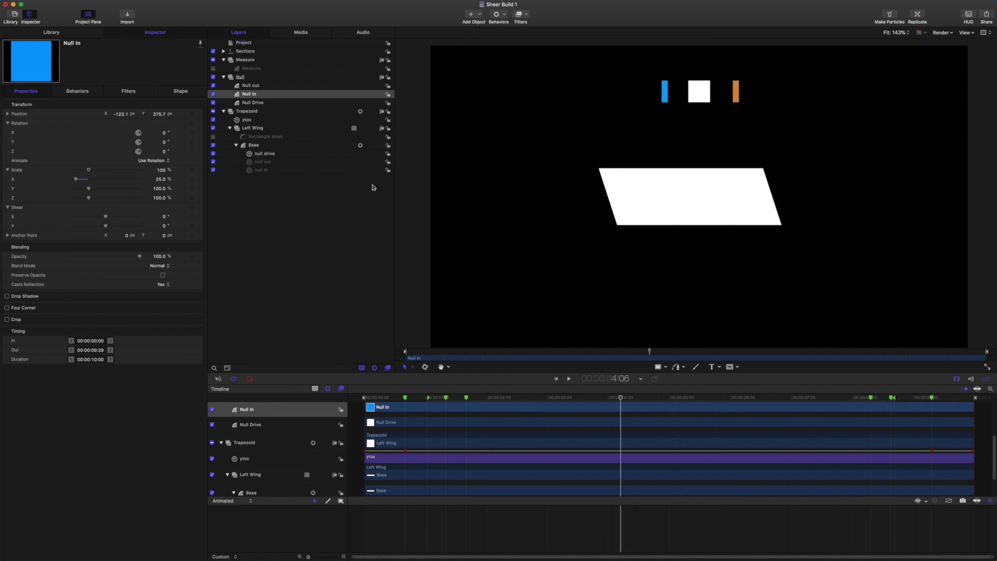
{"action": "left_click", "coordinate": [250, 147]}
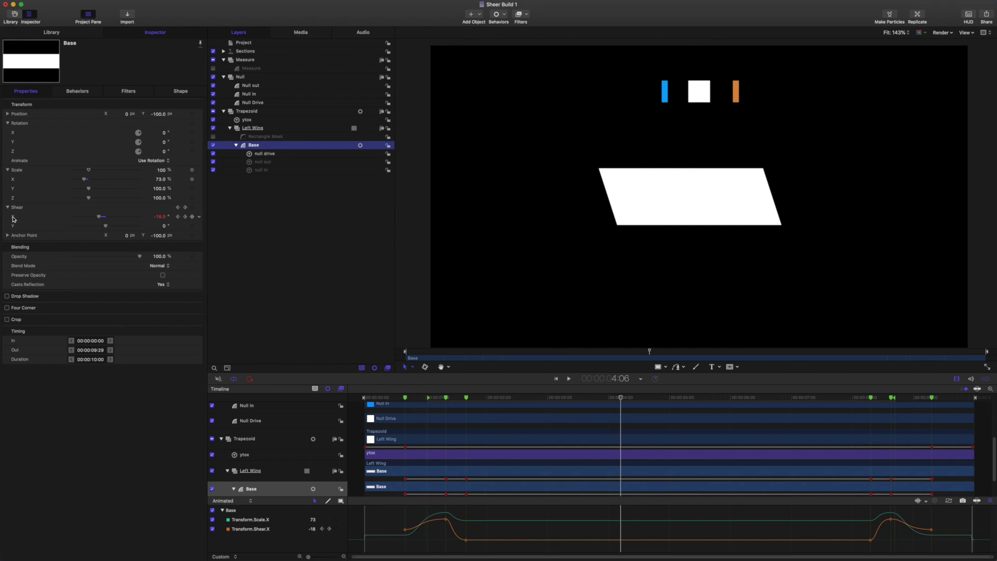
{"action": "left_click_drag", "start_coordinate": [620, 403], "coordinate": [467, 388]}
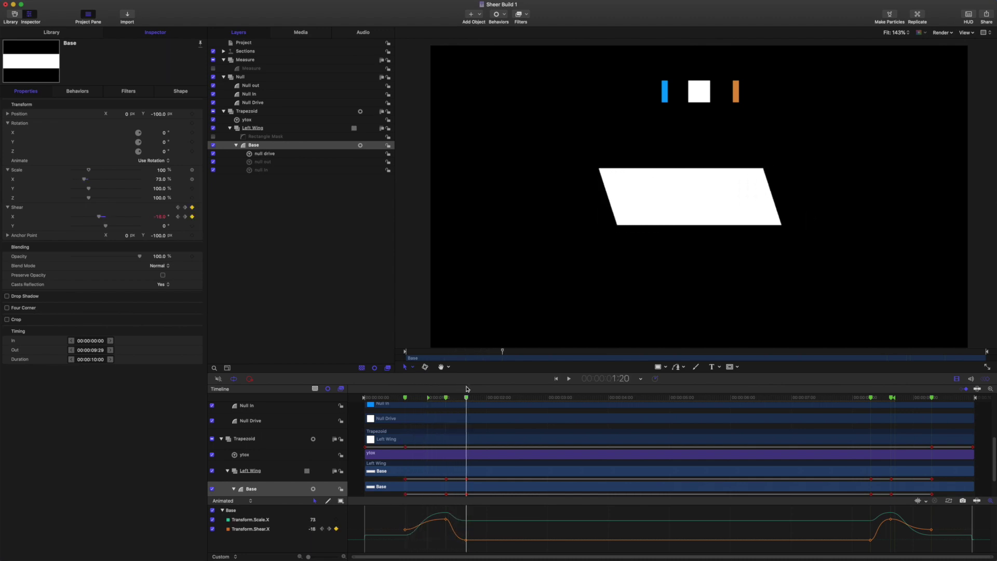
{"action": "left_click", "coordinate": [270, 154]}
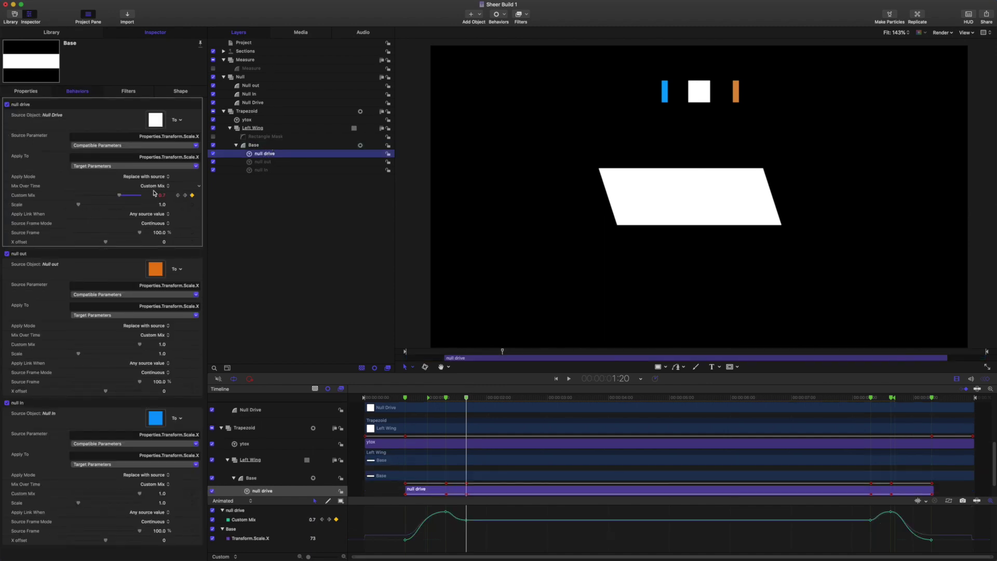
{"action": "left_click_drag", "start_coordinate": [467, 397], "coordinate": [690, 462]}
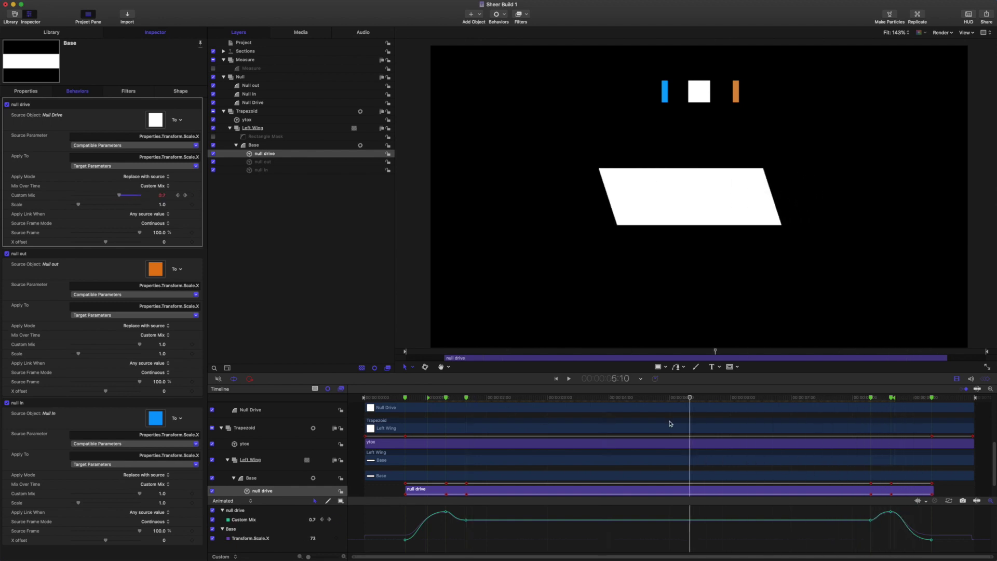
Enable the Rectangle Mask in the Left Wing group to hide the right half of the sheared shape.
{"action": "left_click", "coordinate": [257, 129]}
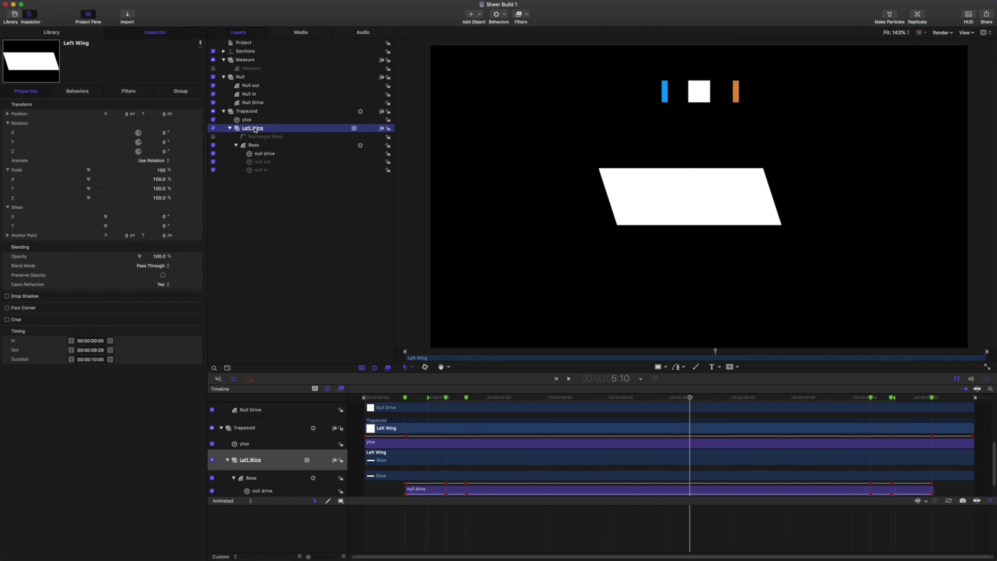
{"action": "left_click", "coordinate": [256, 137]}
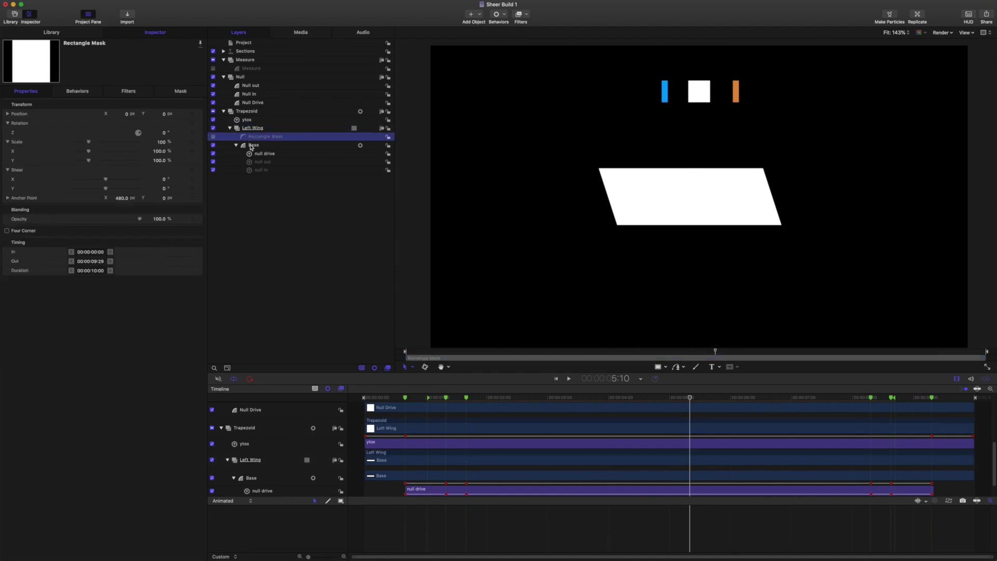
{"action": "left_click", "coordinate": [213, 136]}
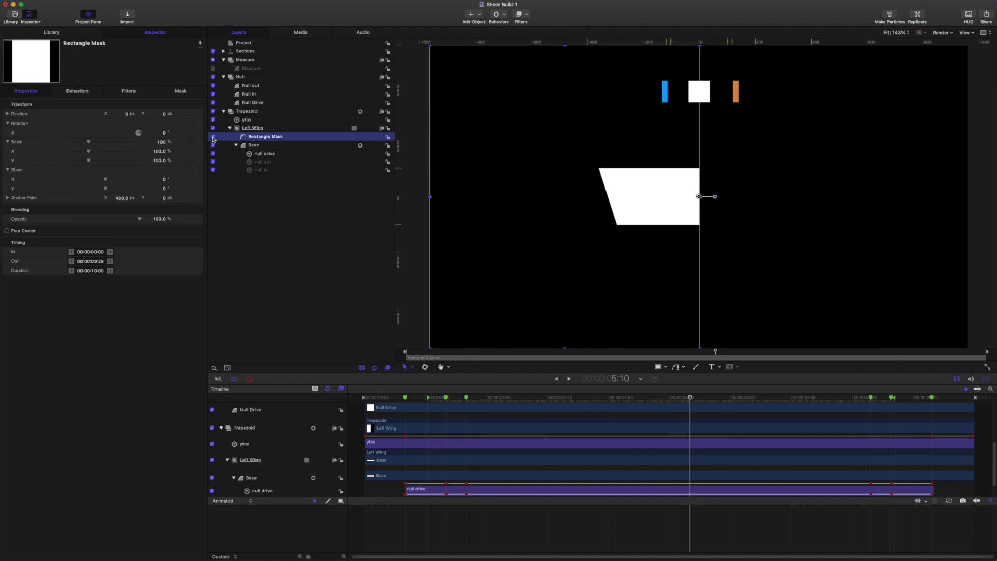
Rename the Left Wing group as Left.
{"action": "left_click", "coordinate": [253, 129]}
{"action": "double_click", "coordinate": [260, 129]}
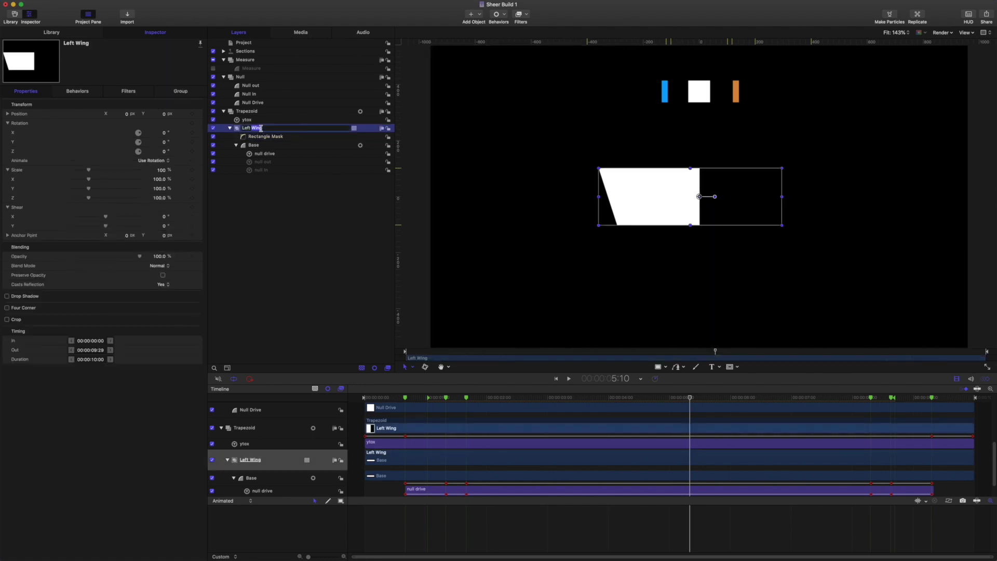
{"action": "key", "text": "BackSpace"}
{"action": "key", "text": "Return"}
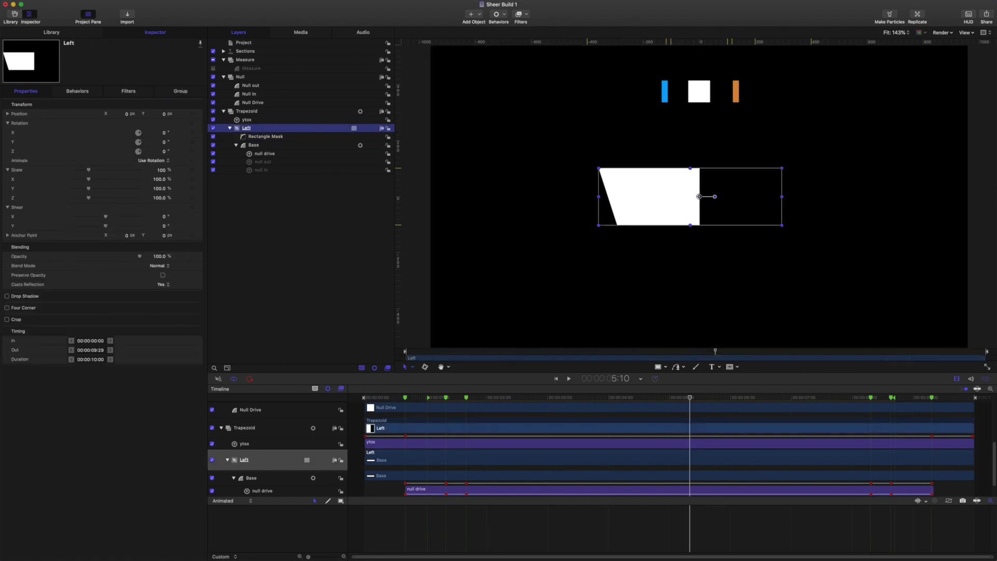
Duplicate the Left group, naming the copy Right and its shape Base right.
{"action": "key", "text": "super+d"}
{"action": "double_click", "coordinate": [255, 128]}
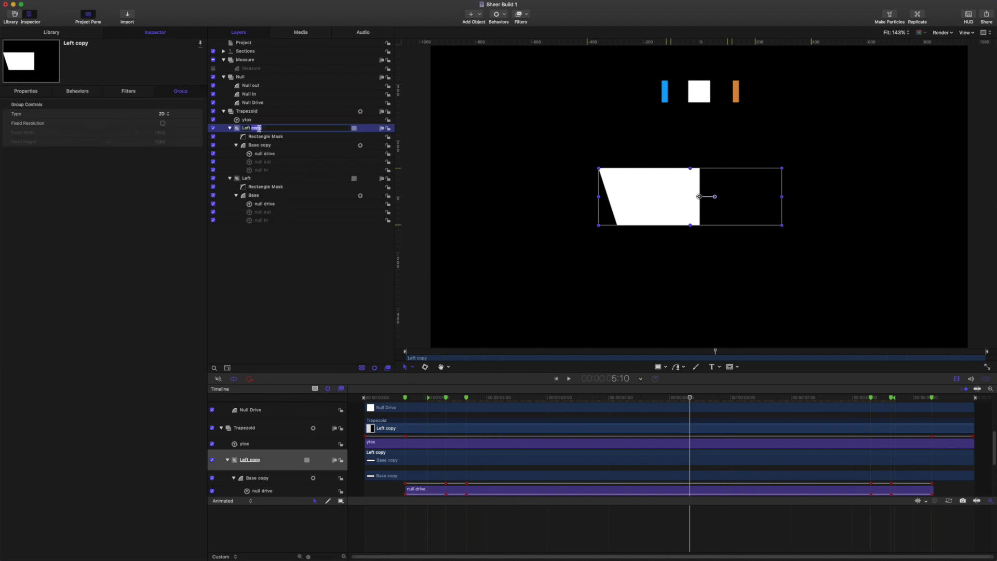
{"action": "key", "text": "BackSpace"}
{"action": "key", "text": "Return"}
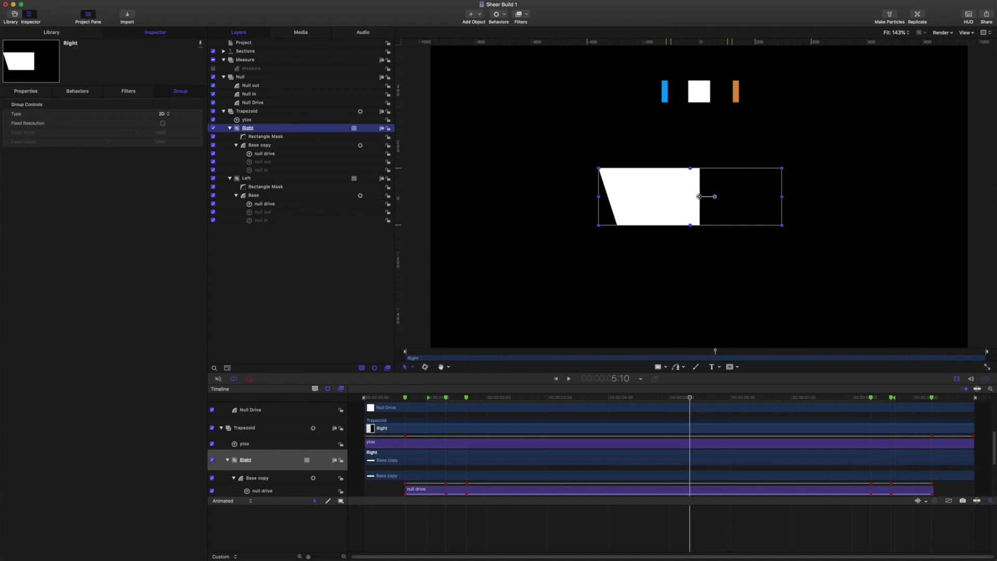
{"action": "left_click", "coordinate": [267, 146]}
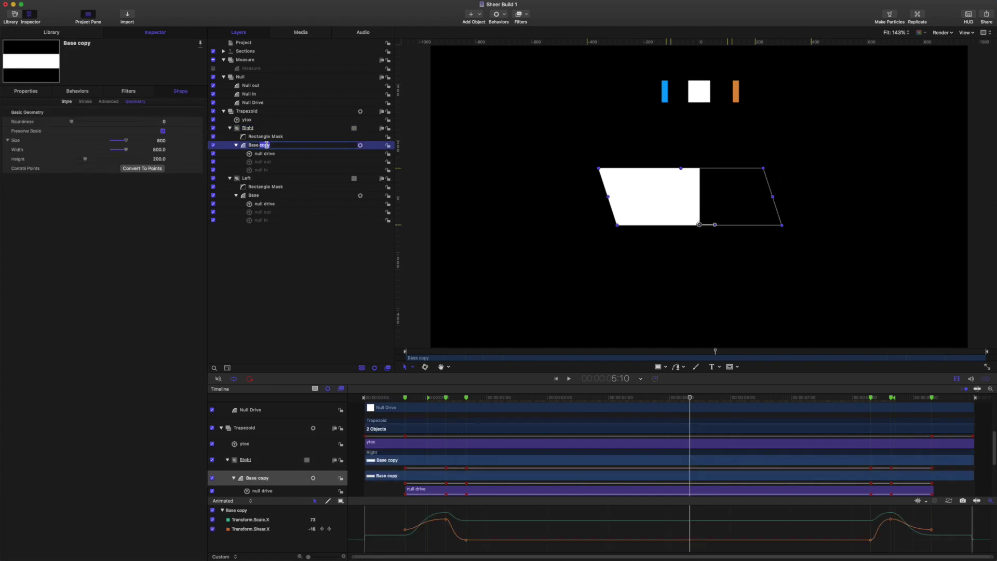
{"action": "type", "text": "right"}
{"action": "key", "text": "Return"}
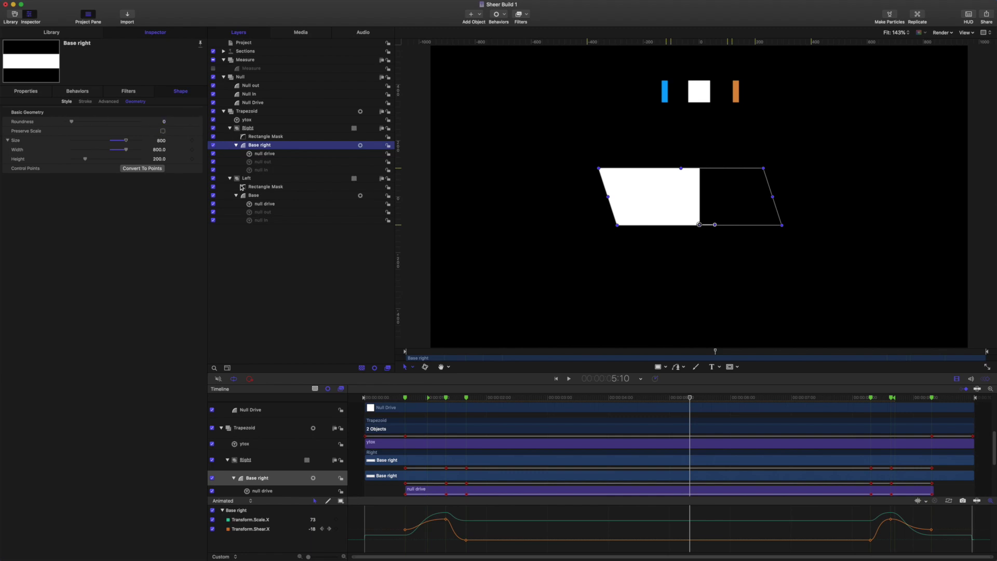
Add a Link behavior tying Base right's Roundness to the Base shape's Roundness, and name it round.
{"action": "left_click", "coordinate": [253, 196]}
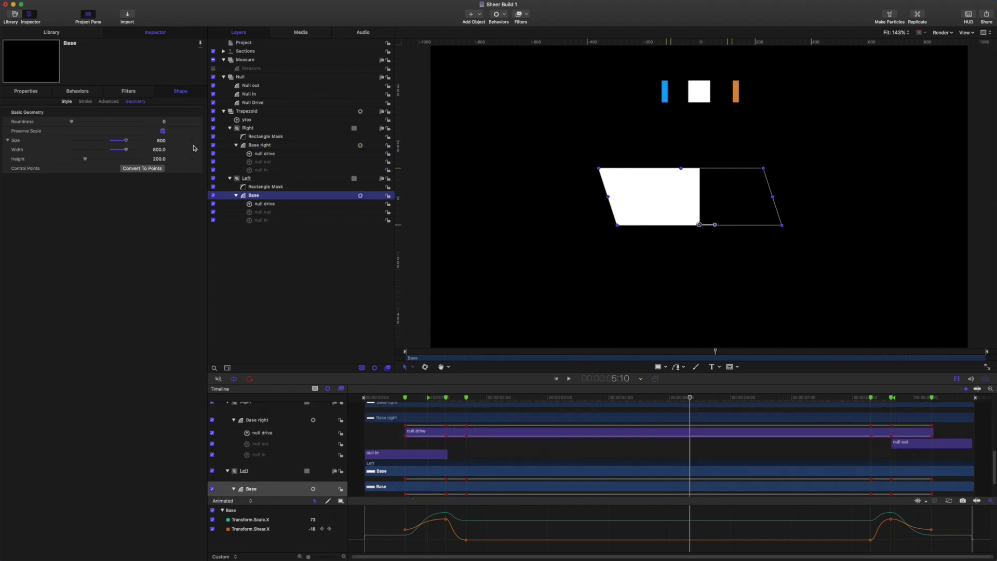
{"action": "left_click", "coordinate": [259, 146]}
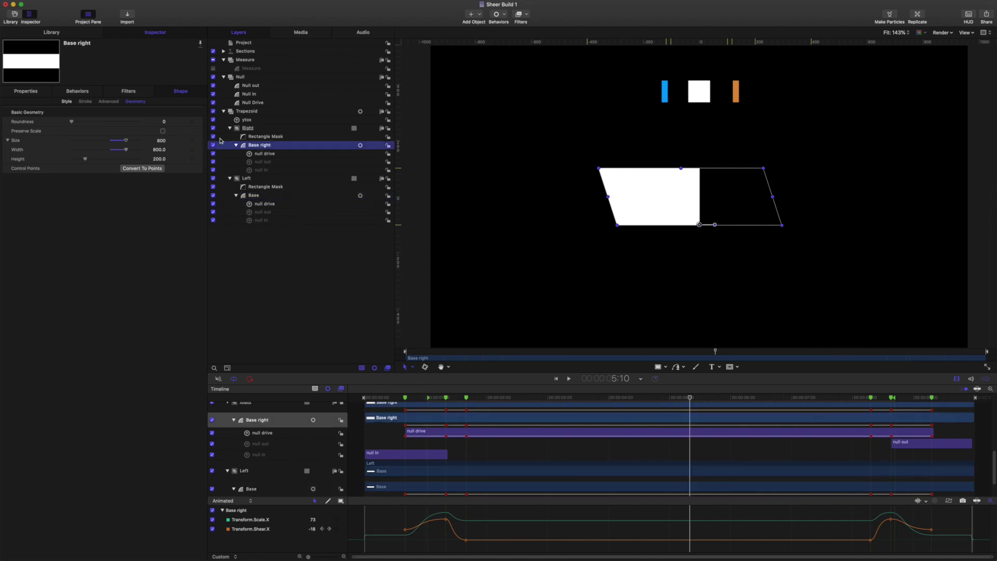
{"action": "left_click", "coordinate": [199, 122]}
{"action": "mouse_move", "coordinate": [244, 193]}
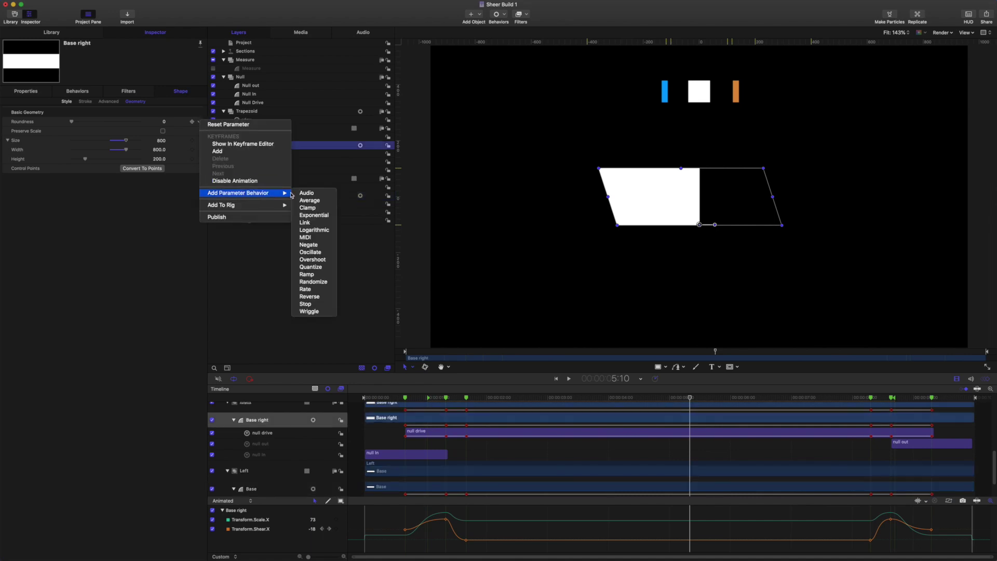
{"action": "left_click", "coordinate": [306, 222]}
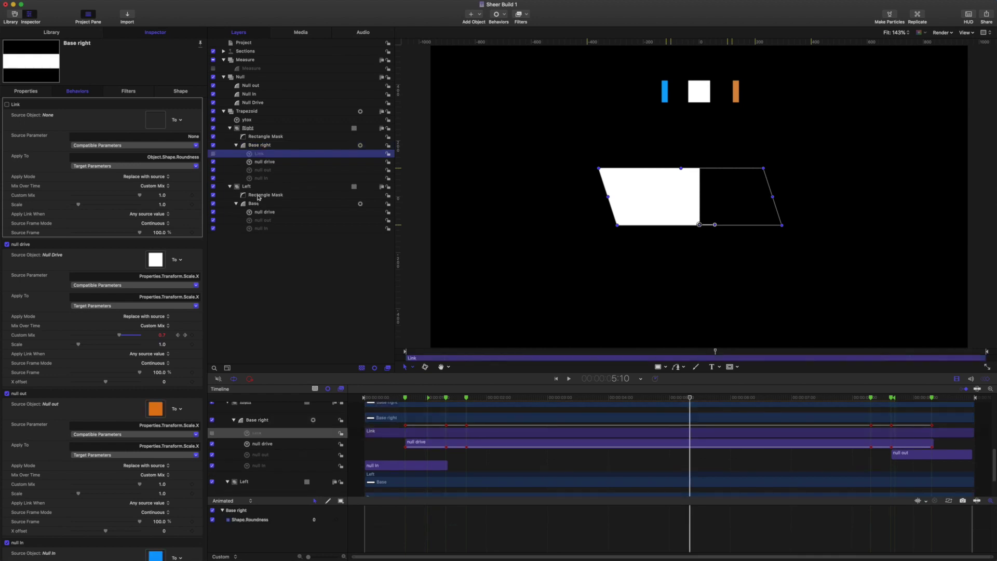
{"action": "left_click_drag", "start_coordinate": [163, 125], "coordinate": [161, 122]}
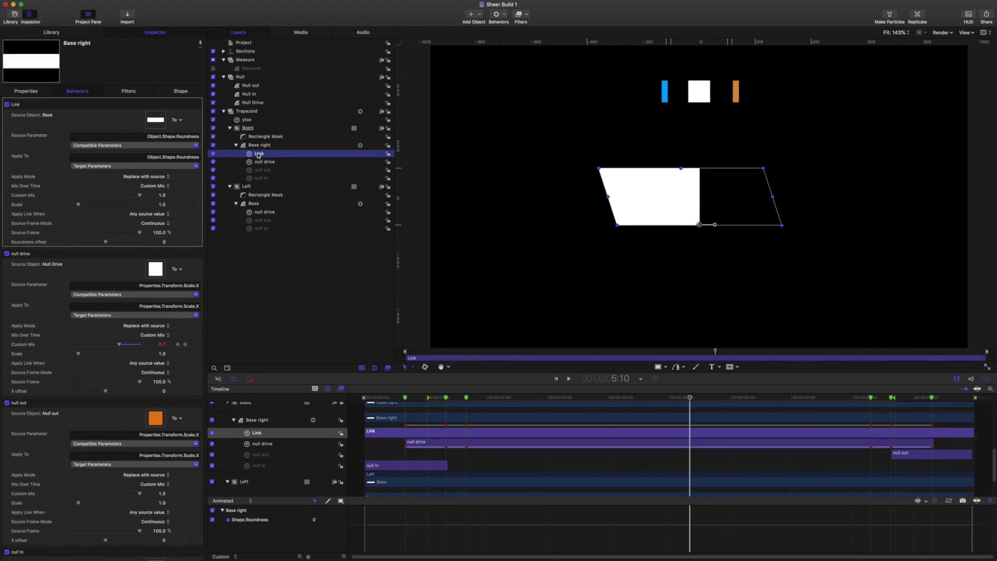
{"action": "double_click", "coordinate": [258, 153]}
{"action": "type", "text": "roun"}
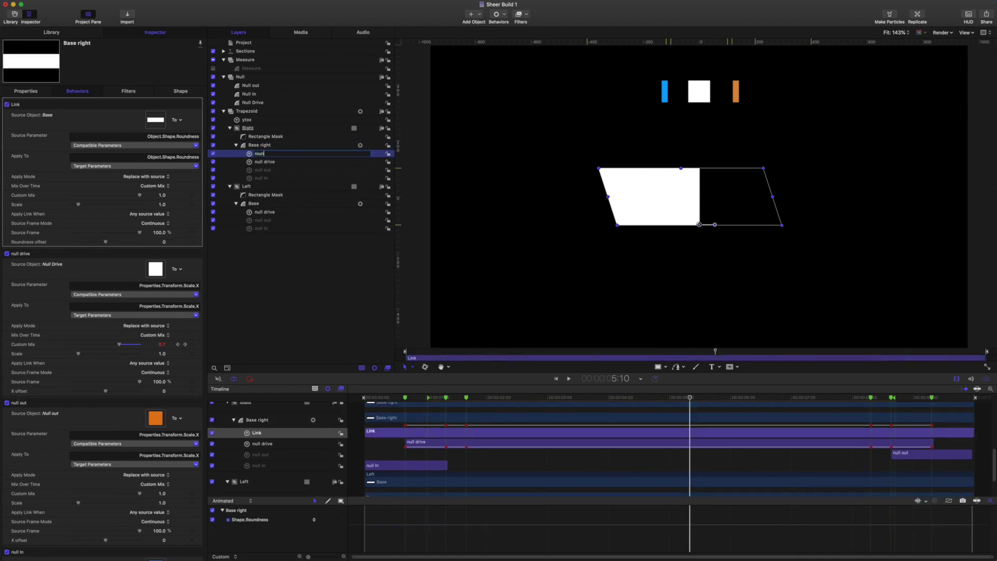
{"action": "type", "text": "d"}
{"action": "key", "text": "Return"}
Add a Link behavior tying Base right's Y scale to the Base shape's Y scale, and name it yscale.
{"action": "left_click", "coordinate": [265, 146]}
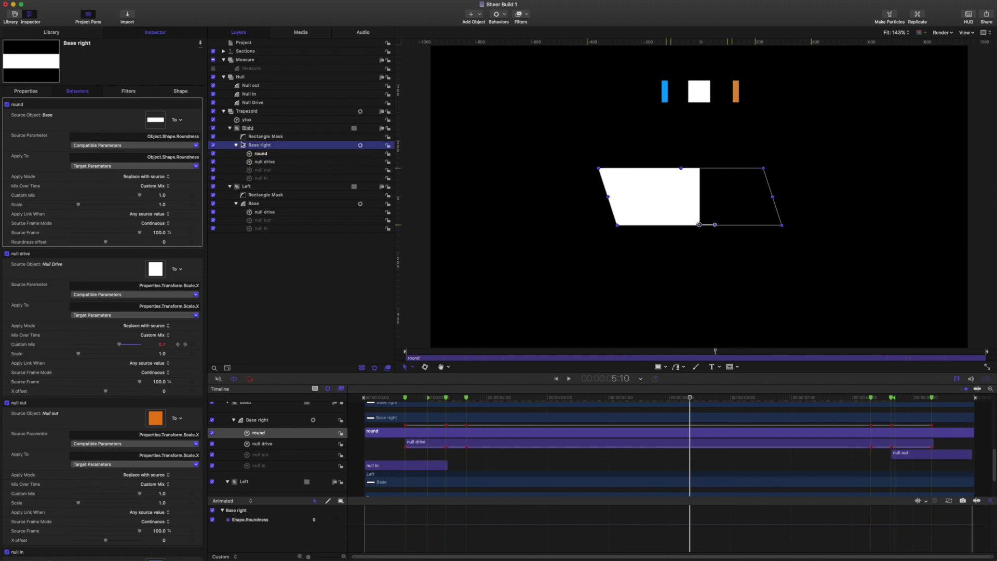
{"action": "left_click", "coordinate": [34, 91]}
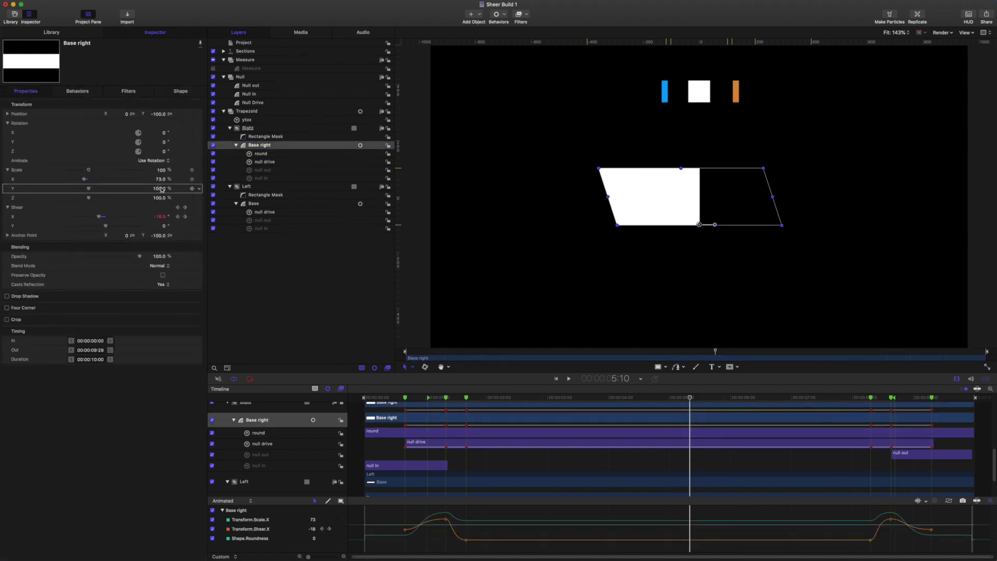
{"action": "left_click", "coordinate": [199, 189]}
{"action": "mouse_move", "coordinate": [275, 262]}
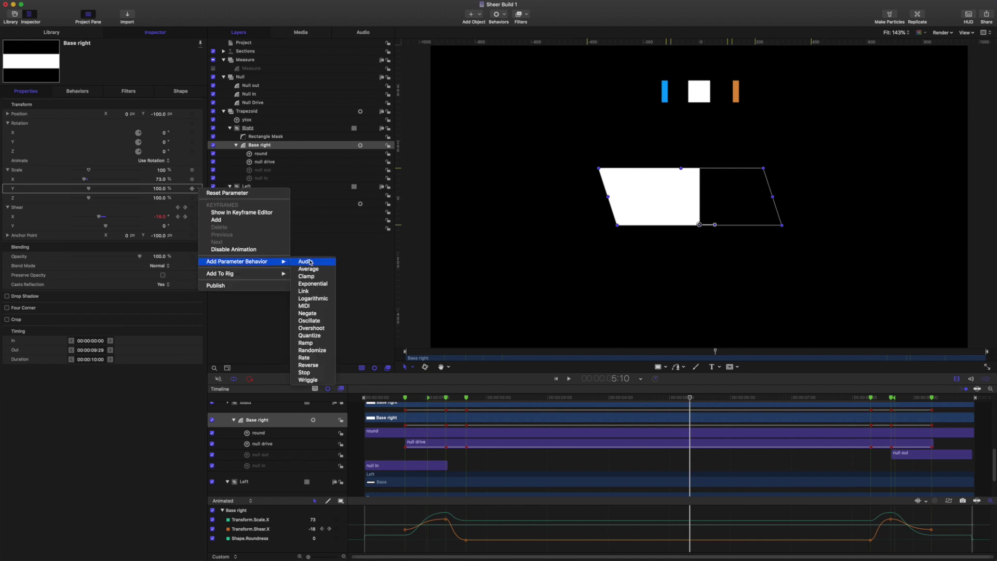
{"action": "left_click", "coordinate": [306, 291]}
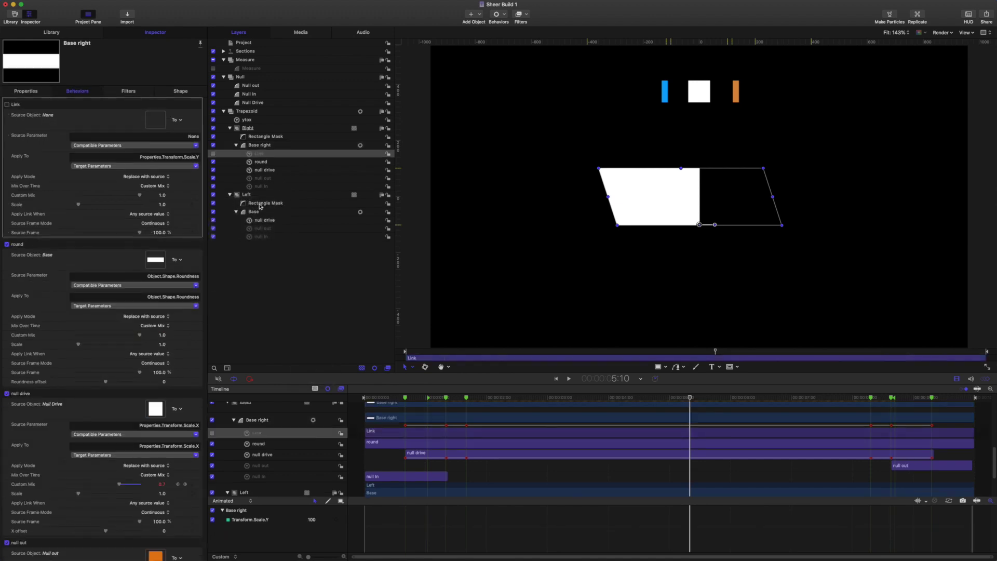
{"action": "double_click", "coordinate": [259, 154]}
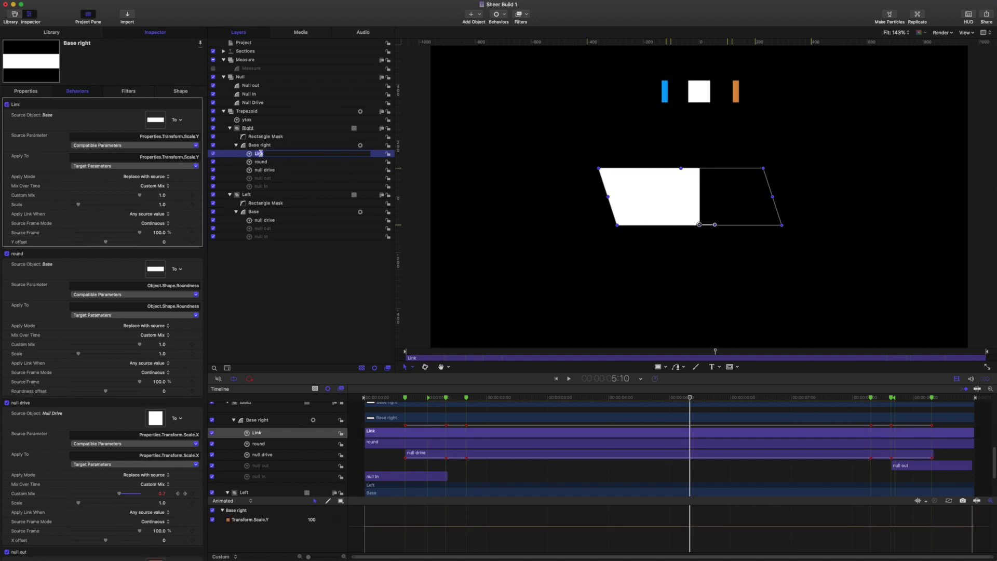
{"action": "type", "text": "yscale"}
{"action": "key", "text": "Return"}
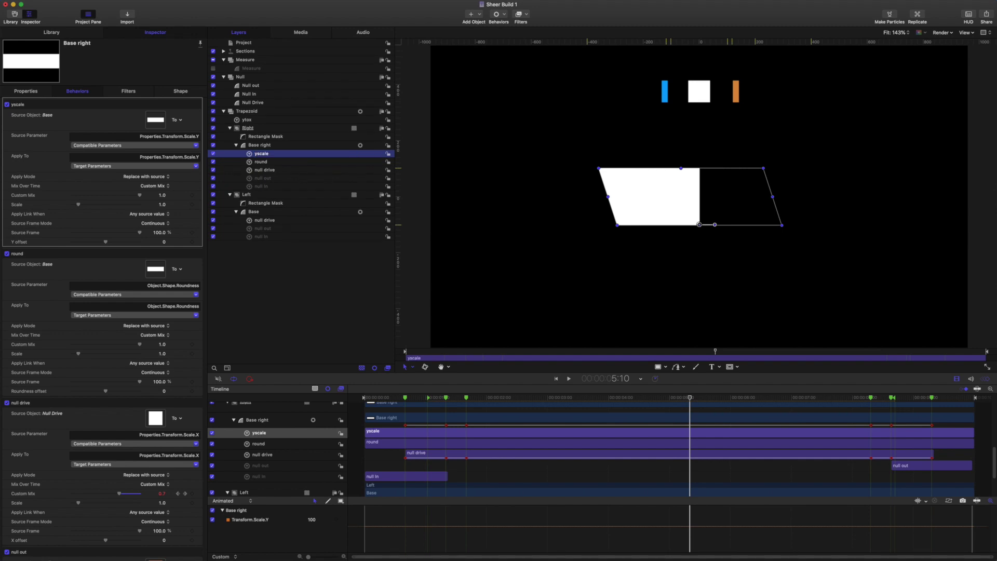
Try rotating the Right group 180° about Y, and set that rotation back to 0°.
{"action": "left_click", "coordinate": [250, 128]}
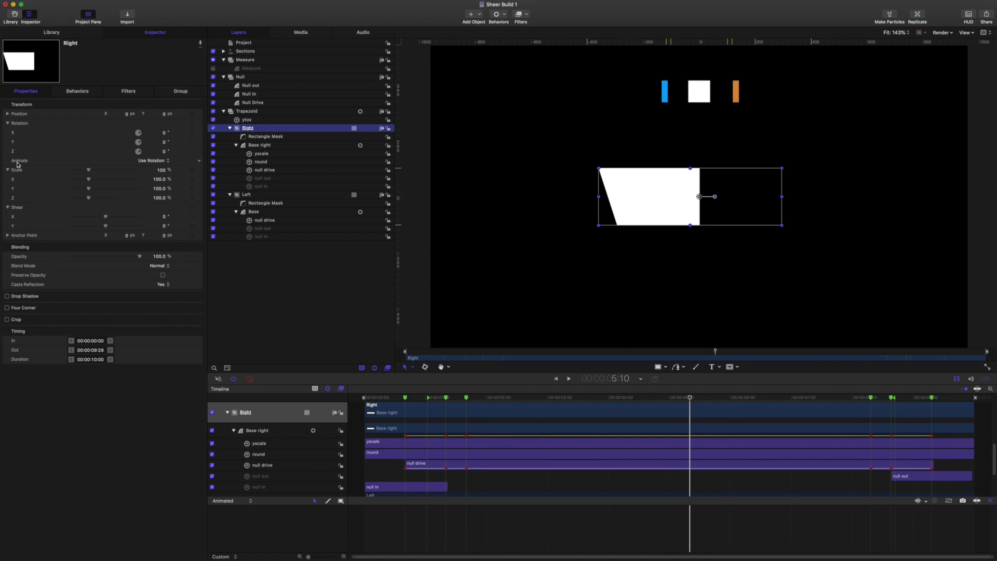
{"action": "left_click", "coordinate": [164, 143]}
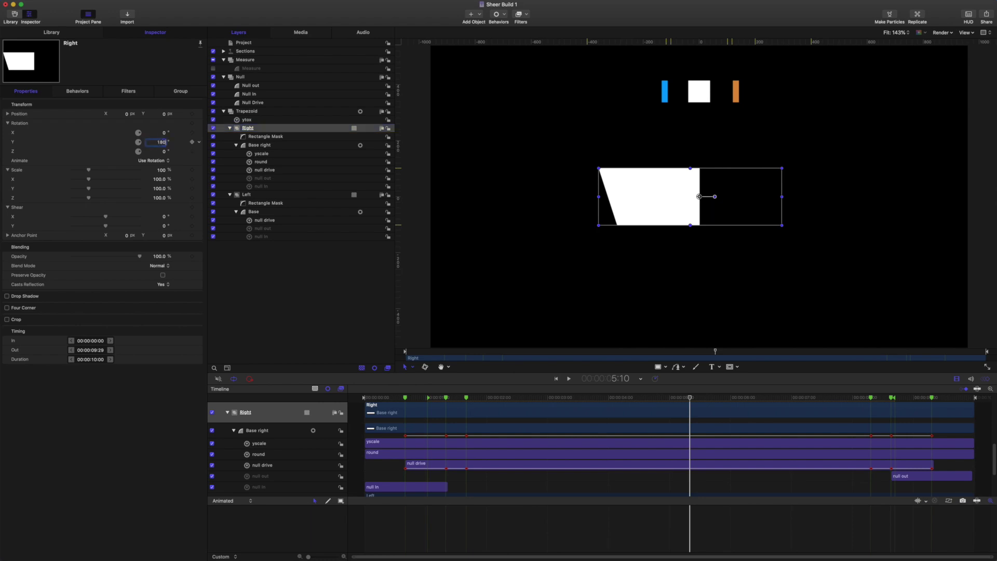
{"action": "type", "text": "180"}
{"action": "key", "text": "Return"}
{"action": "type", "text": "0"}
{"action": "key", "text": "Return"}
Mirror the Right group horizontally by setting its X scale to -100%.
{"action": "left_click", "coordinate": [162, 178]}
{"action": "type", "text": "-10"}
{"action": "key", "text": "Return"}
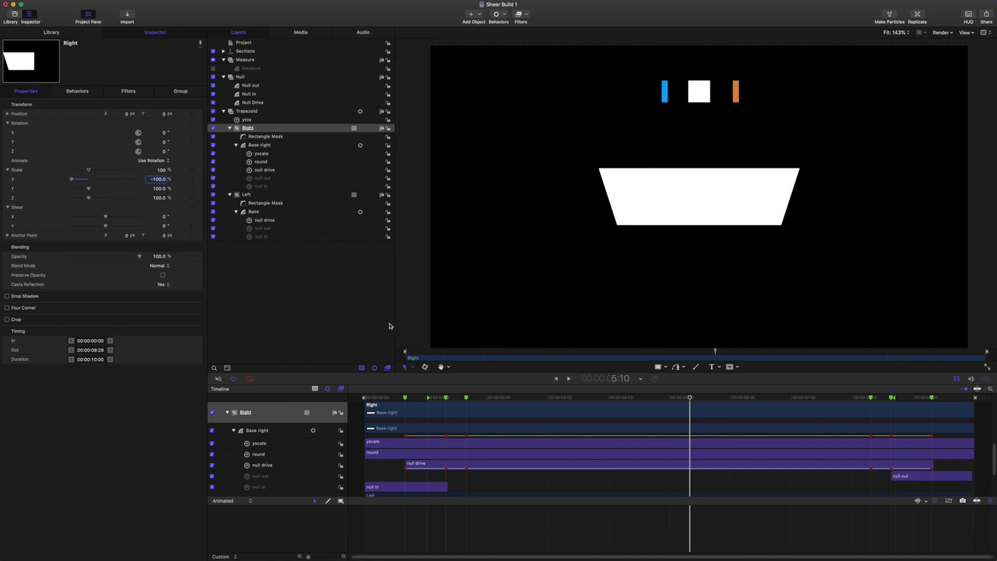
Play the trapezoid animation from the project's start to past 3:06 to check both wings.
{"action": "left_click", "coordinate": [556, 378]}
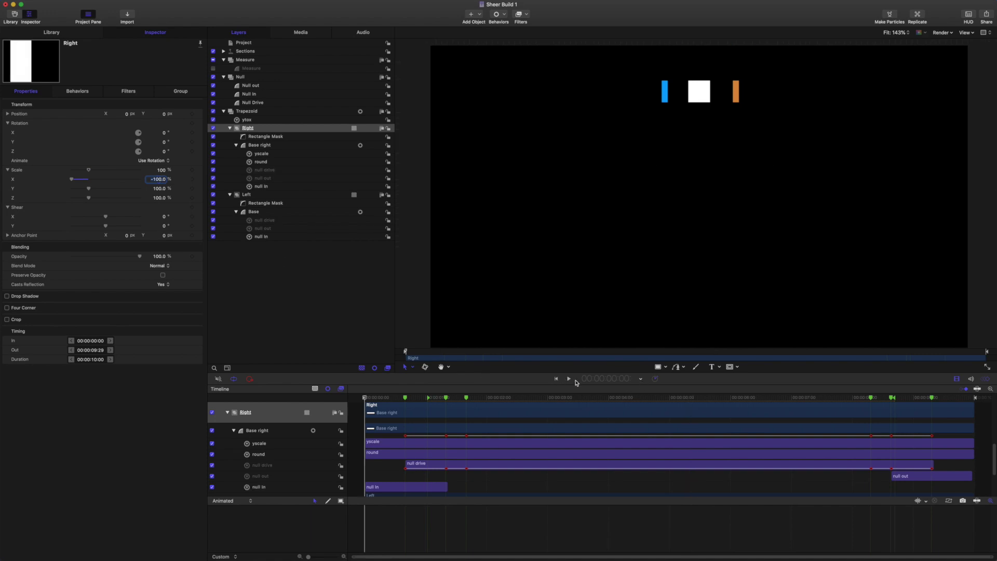
{"action": "left_click", "coordinate": [569, 379]}
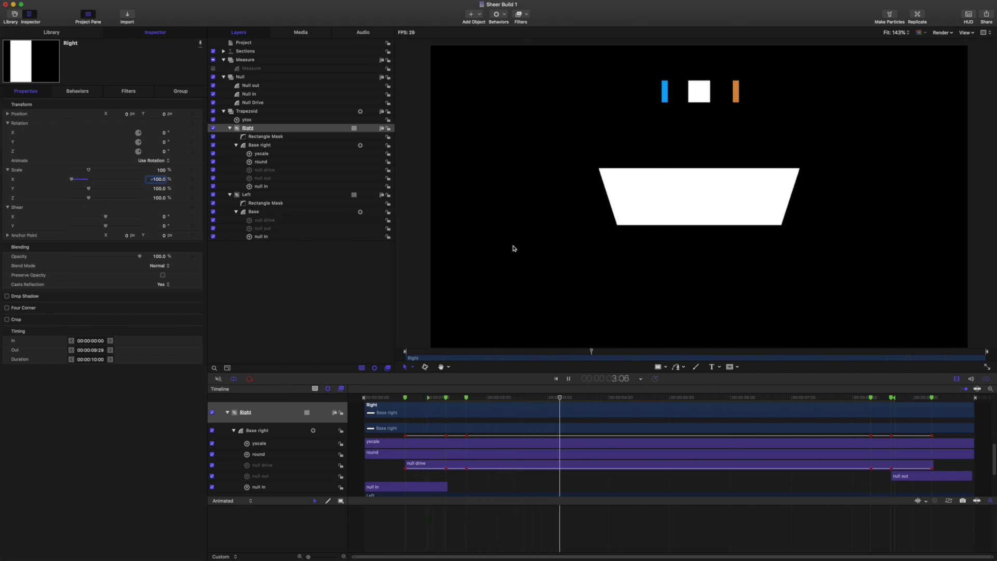
{"action": "key", "text": "space"}
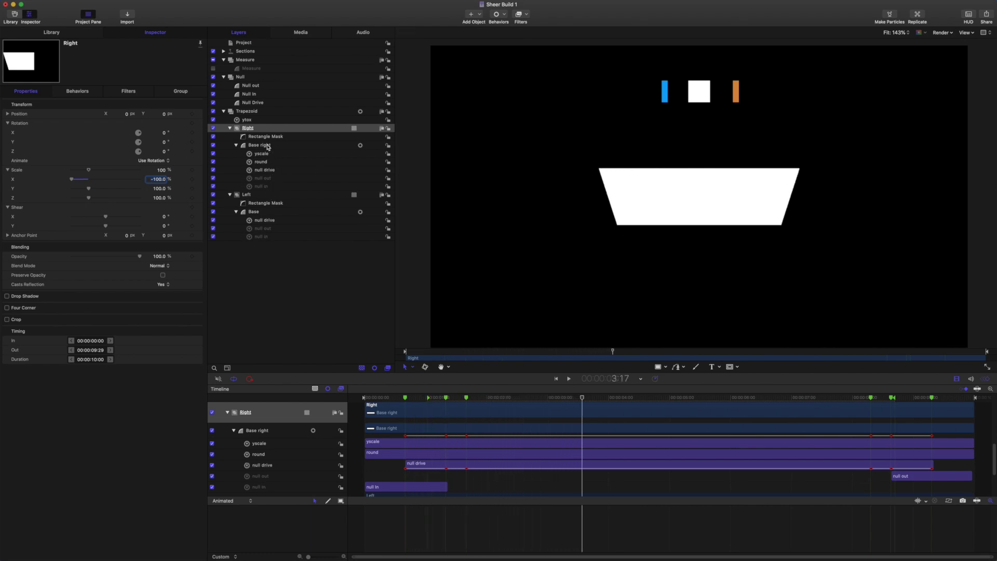
Test the Base shape's Roundness at about 17 on both wings, and reset the parameter.
{"action": "left_click", "coordinate": [254, 212]}
{"action": "left_click", "coordinate": [181, 92]}
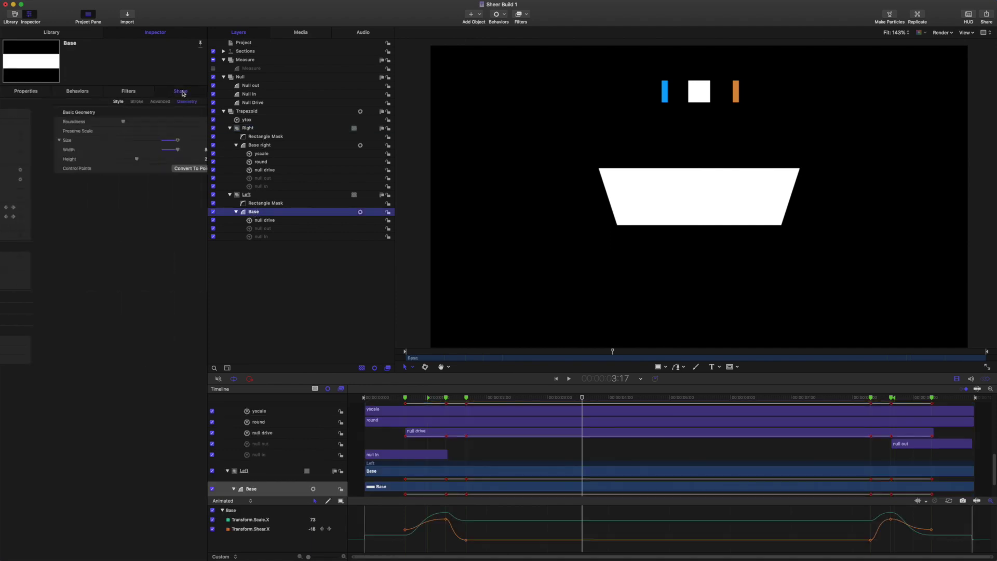
{"action": "mouse_move", "coordinate": [73, 121]}
{"action": "left_mouse_down"}
{"action": "mouse_move", "coordinate": [103, 122]}
{"action": "mouse_move", "coordinate": [83, 121]}
{"action": "mouse_move", "coordinate": [91, 121]}
{"action": "left_mouse_up"}
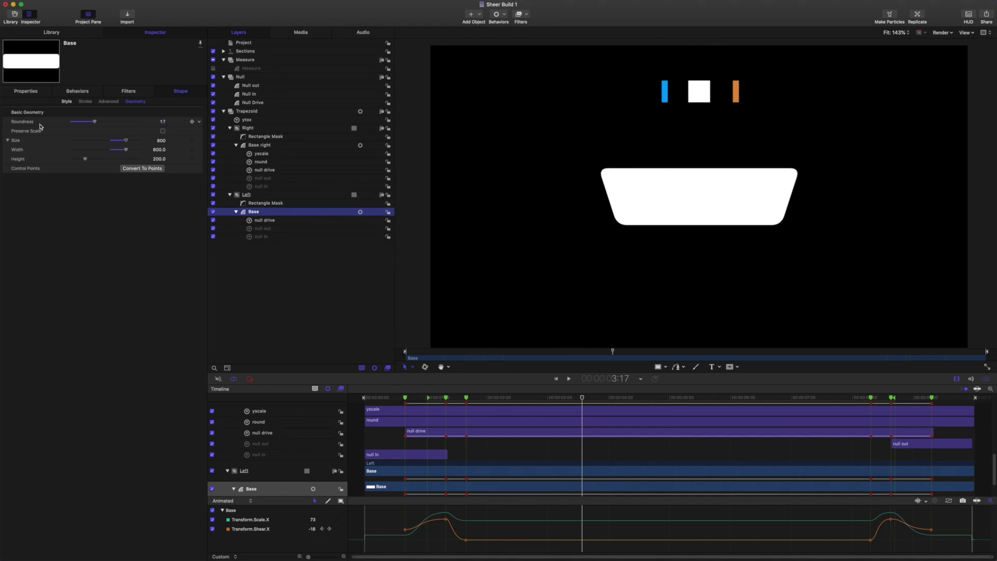
{"action": "left_click", "coordinate": [198, 123]}
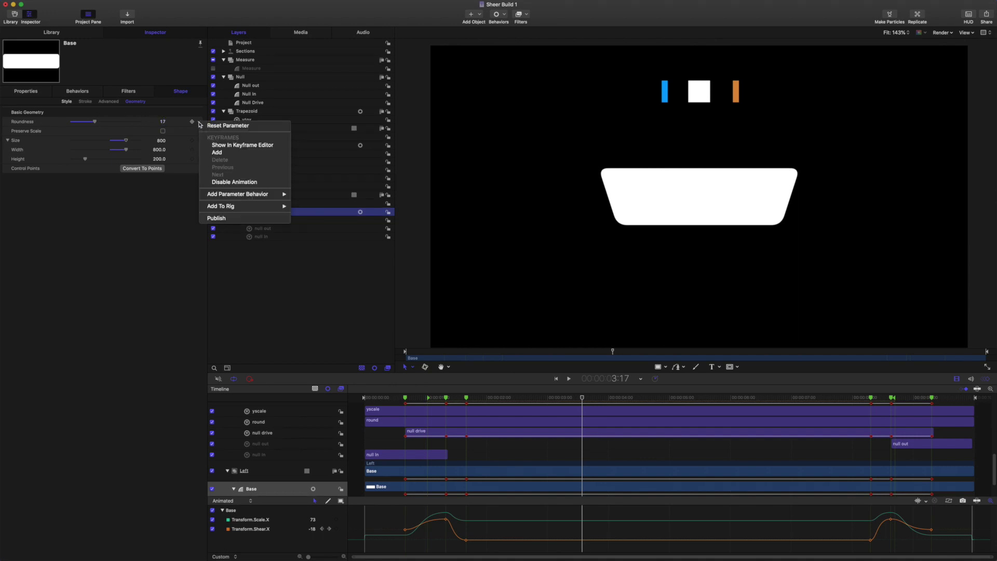
{"action": "left_click", "coordinate": [208, 126]}
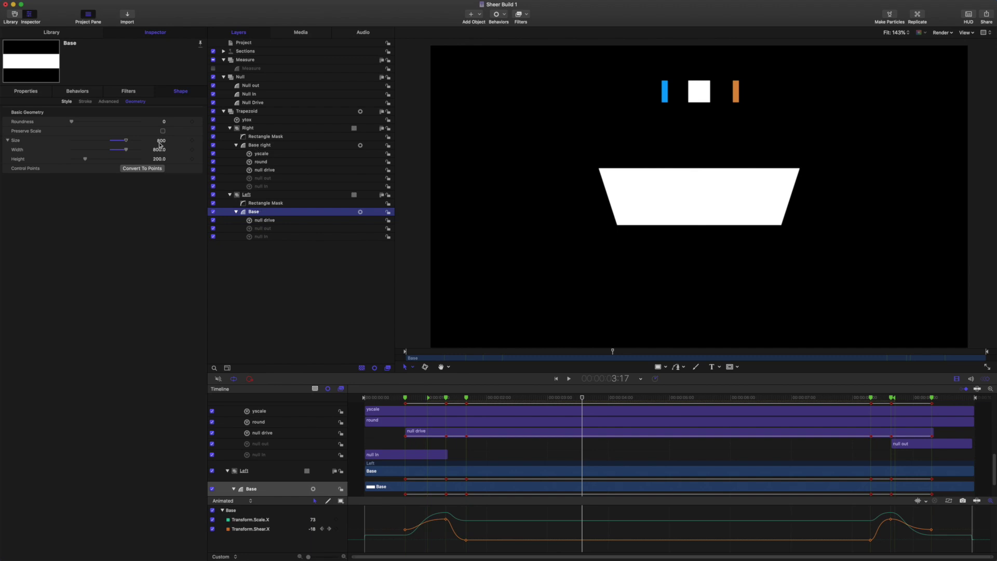
Raise the project's published Height to about 148%, viewing the trapezoid at 3:10.
{"action": "left_click", "coordinate": [26, 92]}
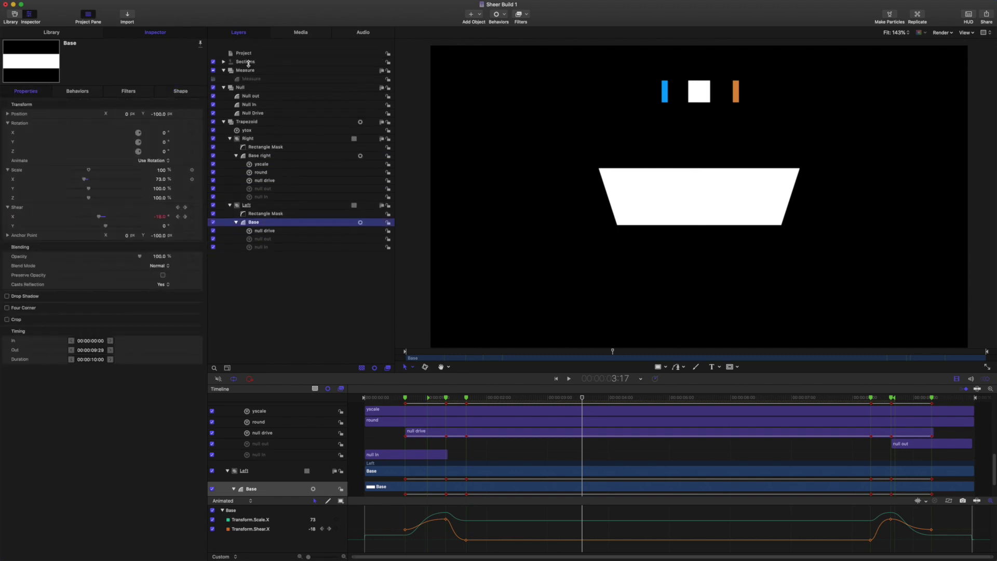
{"action": "left_click", "coordinate": [246, 44]}
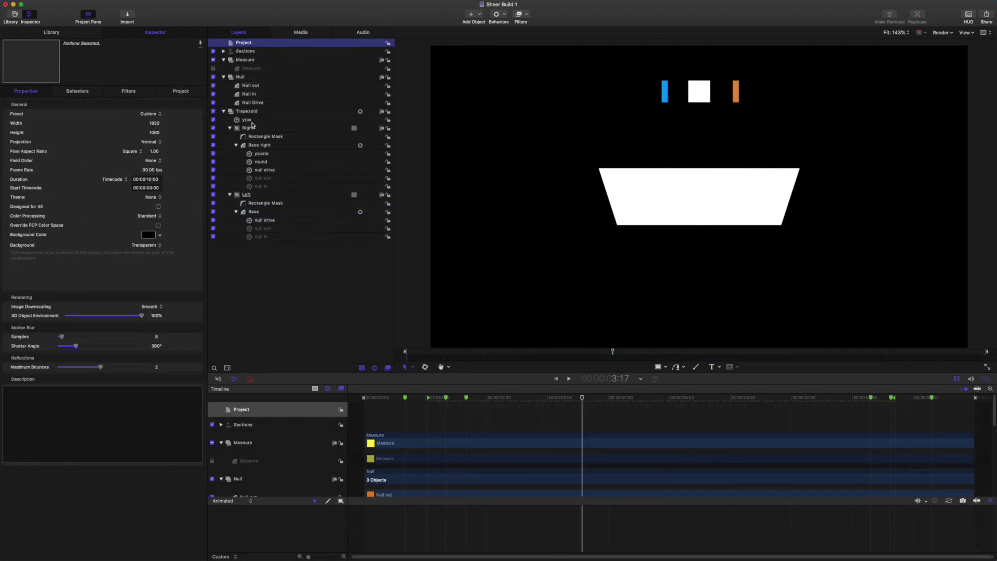
{"action": "left_click", "coordinate": [179, 92]}
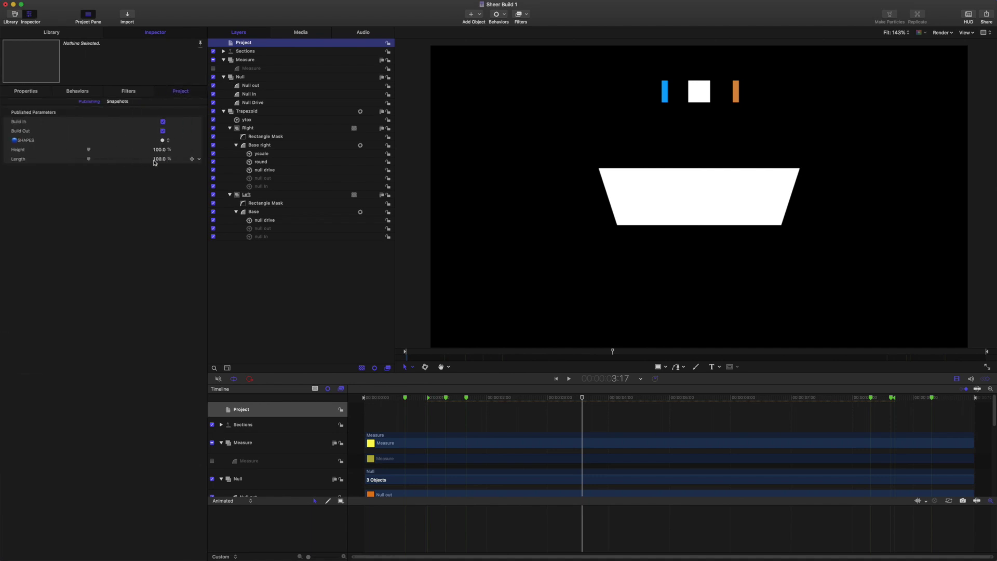
{"action": "mouse_move", "coordinate": [159, 152]}
{"action": "left_mouse_down"}
{"action": "mouse_move", "coordinate": [172, 151]}
{"action": "mouse_move", "coordinate": [164, 151]}
{"action": "left_mouse_up"}
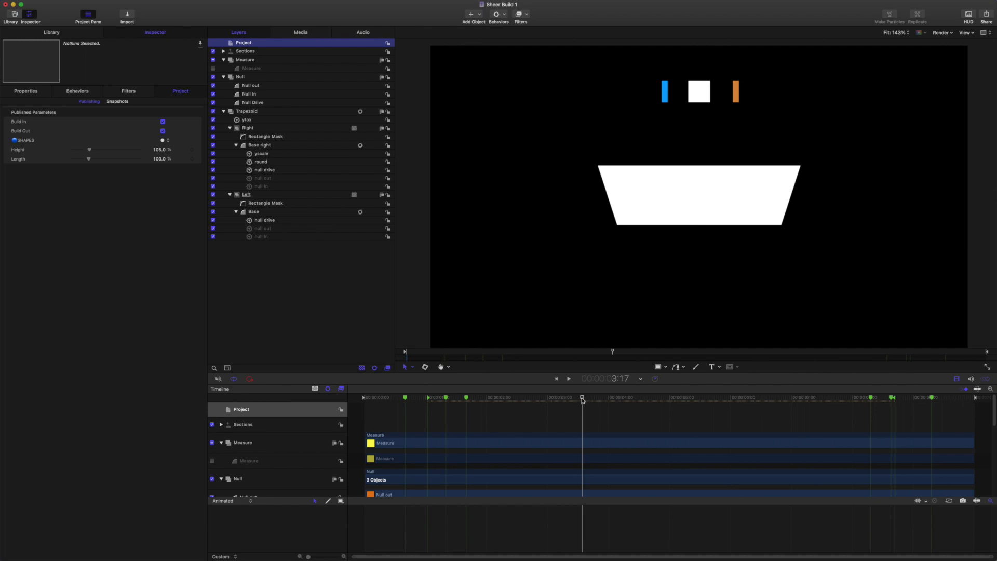
{"action": "mouse_move", "coordinate": [582, 400]}
{"action": "left_mouse_down"}
{"action": "mouse_move", "coordinate": [351, 383]}
{"action": "mouse_move", "coordinate": [519, 408]}
{"action": "mouse_move", "coordinate": [459, 405]}
{"action": "mouse_move", "coordinate": [574, 405]}
{"action": "mouse_move", "coordinate": [418, 400]}
{"action": "mouse_move", "coordinate": [568, 404]}
{"action": "left_mouse_up"}
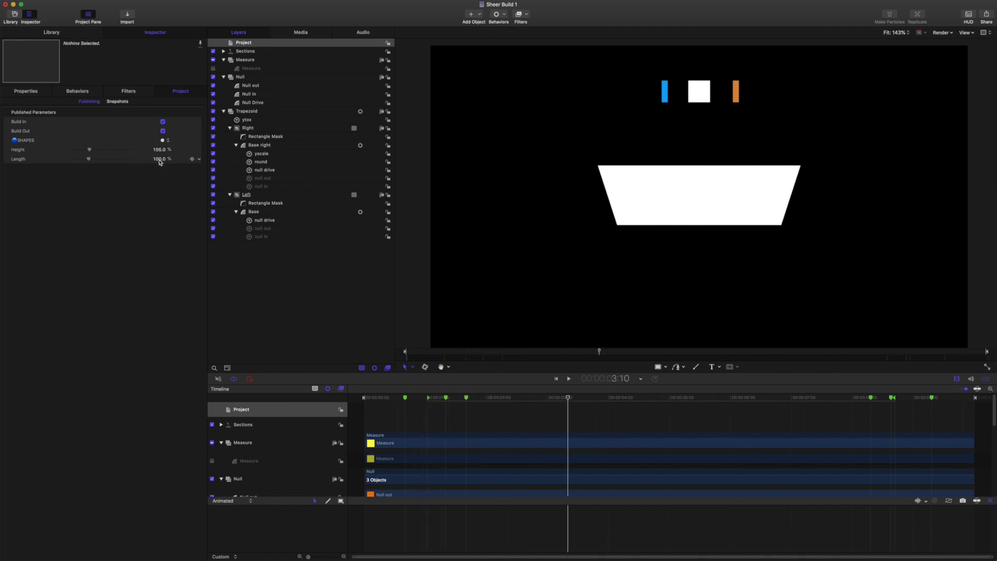
{"action": "mouse_move", "coordinate": [157, 151]}
{"action": "left_mouse_down"}
{"action": "mouse_move", "coordinate": [184, 151]}
{"action": "mouse_move", "coordinate": [167, 150]}
{"action": "left_mouse_up"}
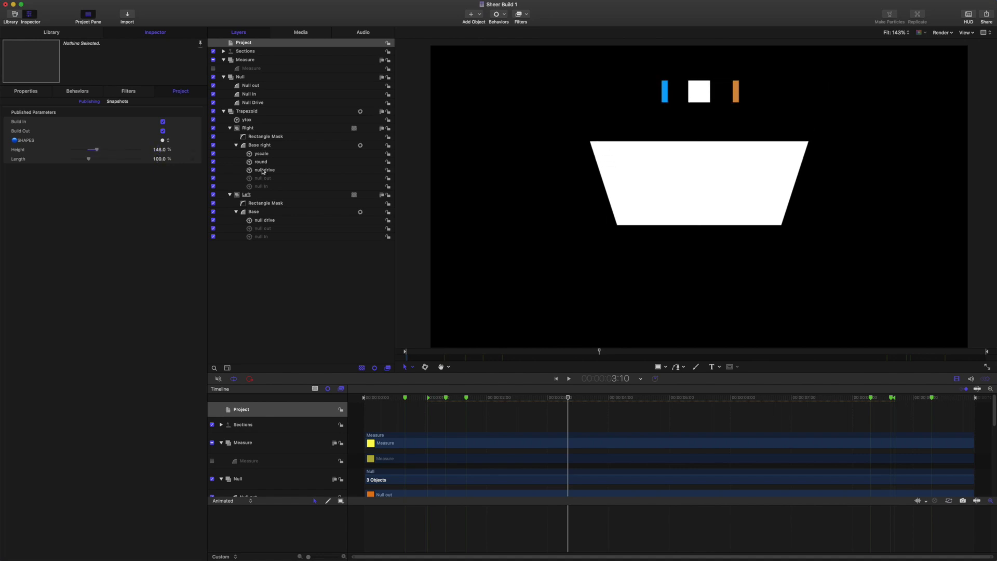
Turn off Preserve Scale for the Left group's Base shape and set its Roundness to 15.
{"action": "left_click", "coordinate": [257, 212]}
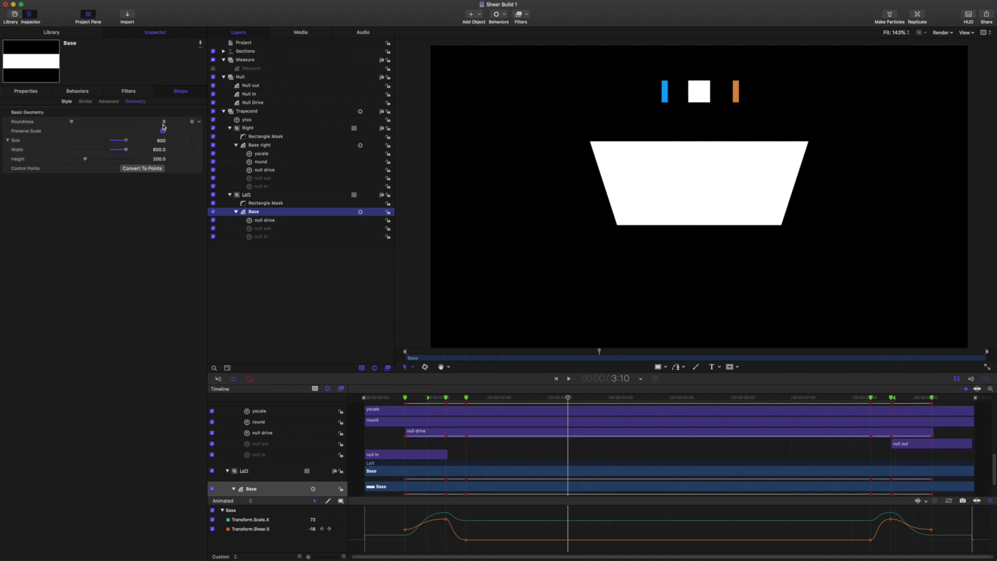
{"action": "left_click_drag", "start_coordinate": [164, 121], "coordinate": [167, 124]}
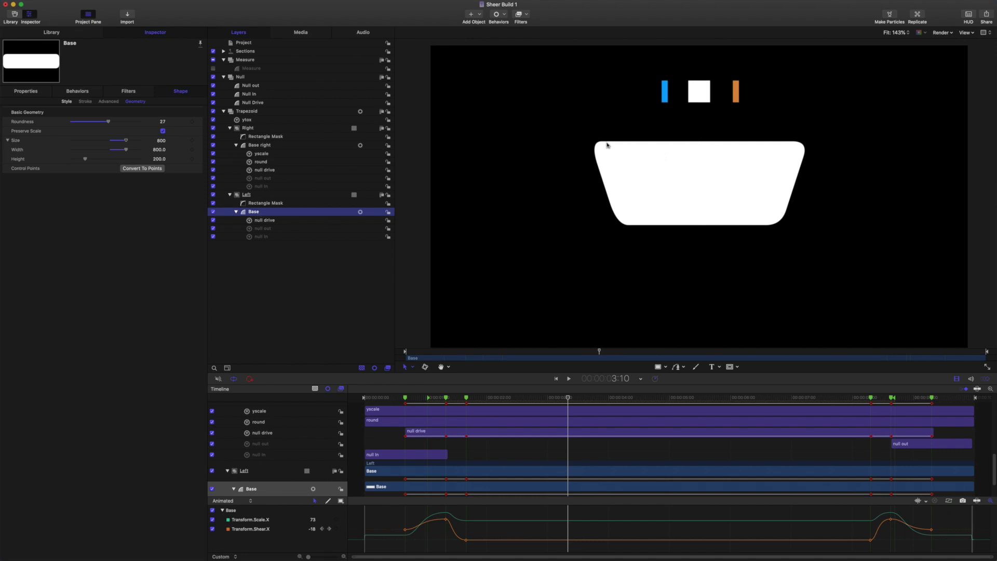
{"action": "left_click", "coordinate": [163, 131]}
{"action": "left_click", "coordinate": [162, 122]}
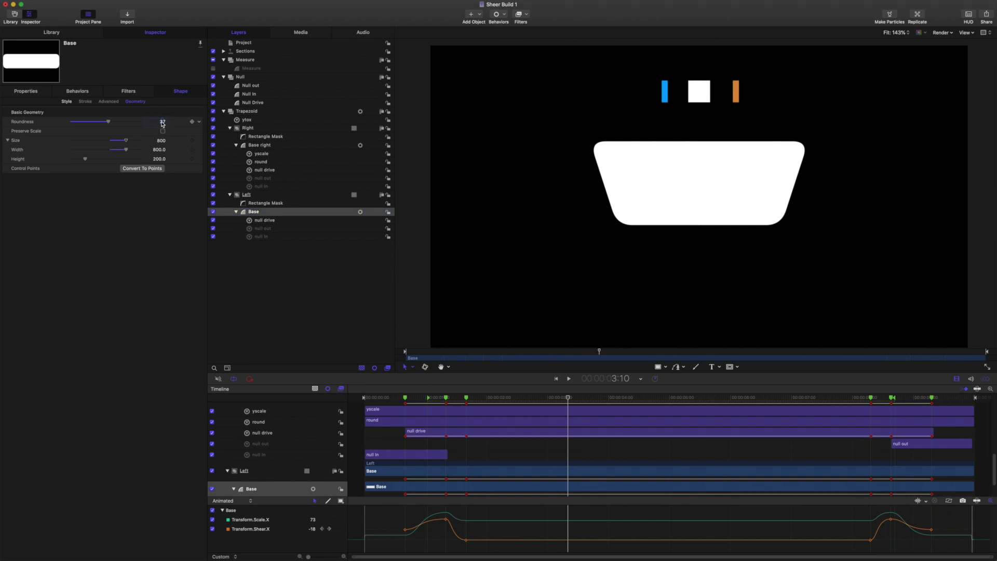
{"action": "type", "text": "15"}
{"action": "key", "text": "Return"}
Play the animation from the project's start to about 2:11 to check the rounded trapezoid.
{"action": "left_click", "coordinate": [556, 379]}
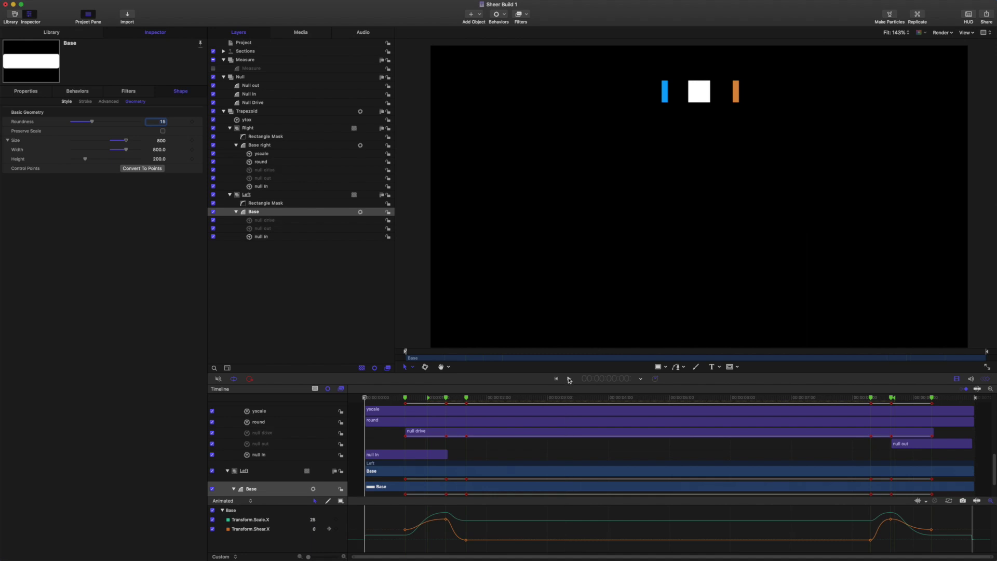
{"action": "left_click", "coordinate": [568, 379]}
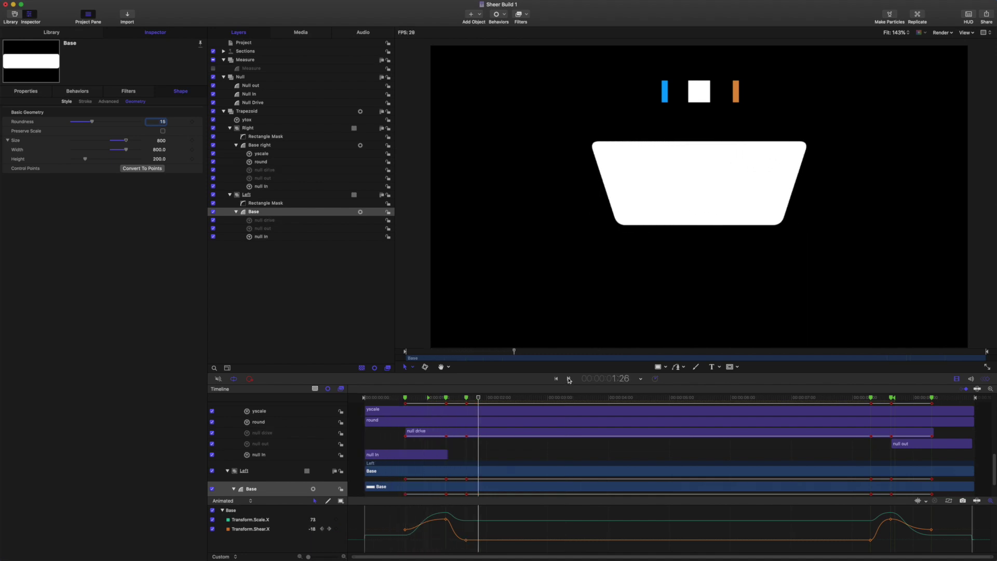
{"action": "left_click", "coordinate": [568, 379]}
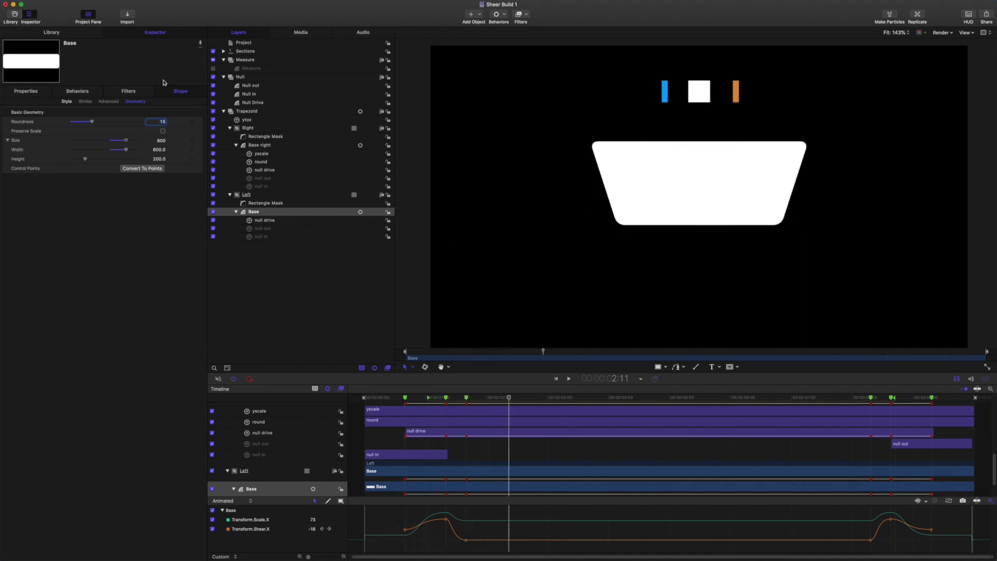
Set the project's published Height to 100%.
{"action": "left_click", "coordinate": [248, 43]}
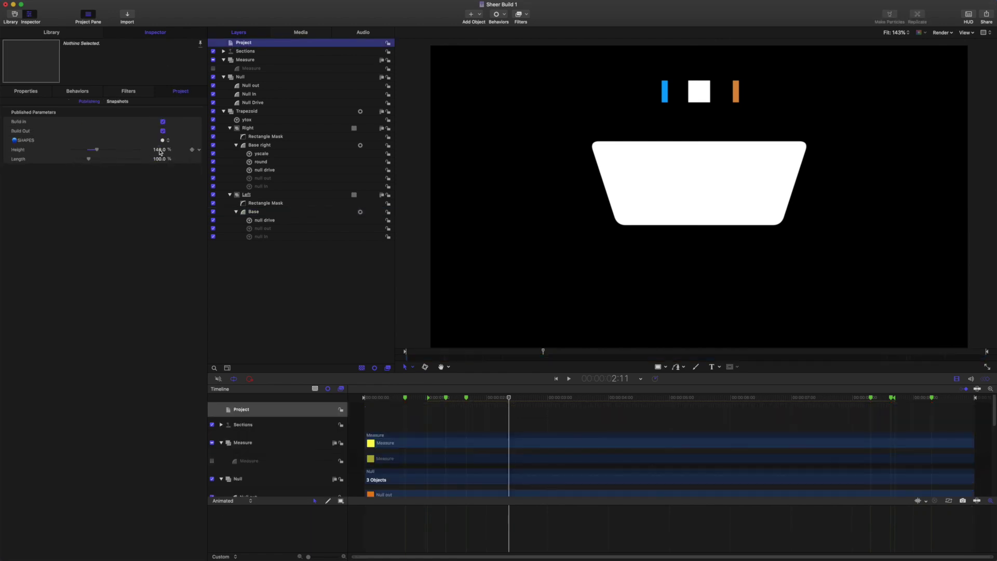
{"action": "left_click", "coordinate": [159, 150]}
{"action": "type", "text": "100"}
{"action": "key", "text": "Return"}
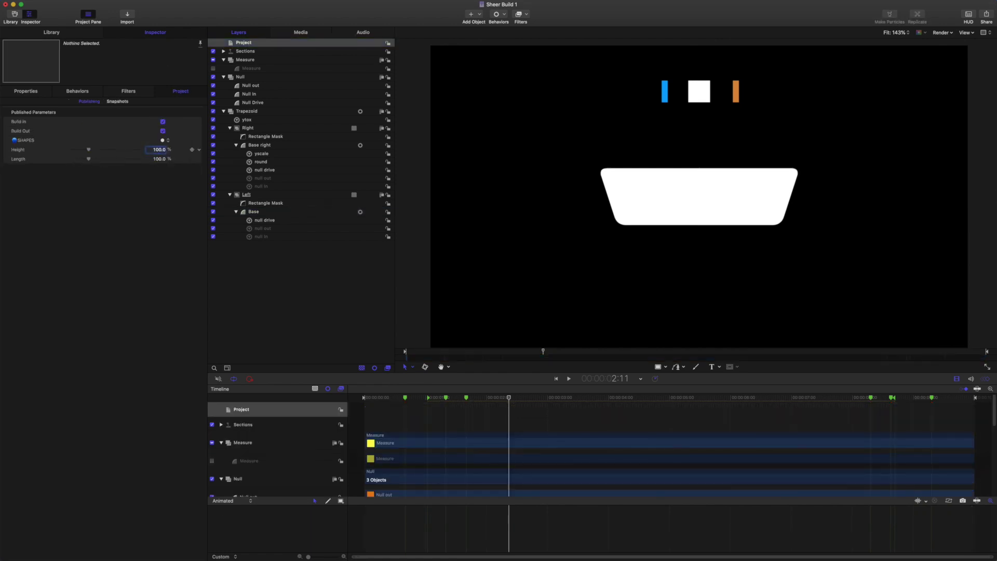
Replay the shorter trapezoid's animation from the project's start past 4:23, and finish with the playhead at 4:13.
{"action": "left_click", "coordinate": [555, 380]}
{"action": "left_click", "coordinate": [569, 379]}
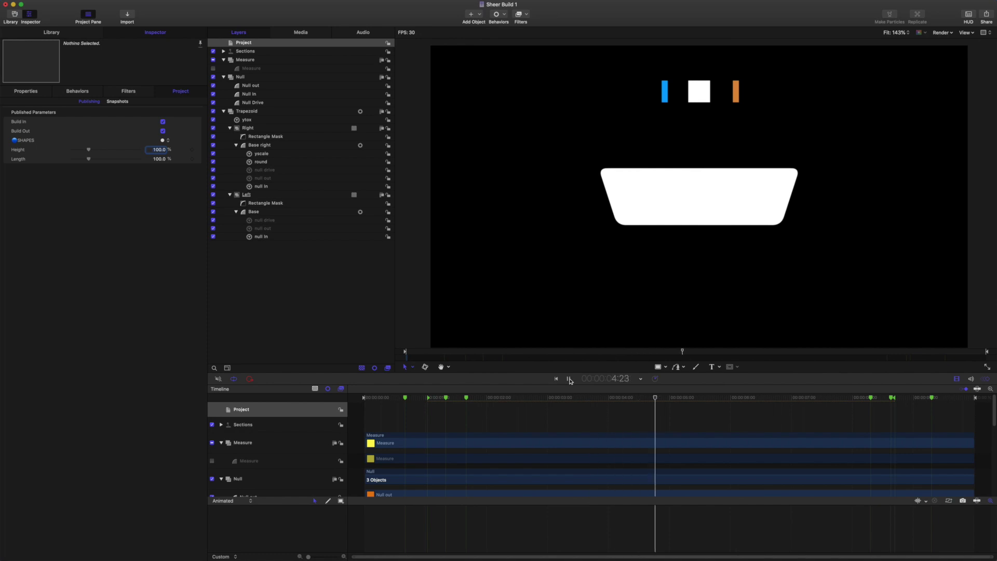
{"action": "left_click", "coordinate": [570, 379]}
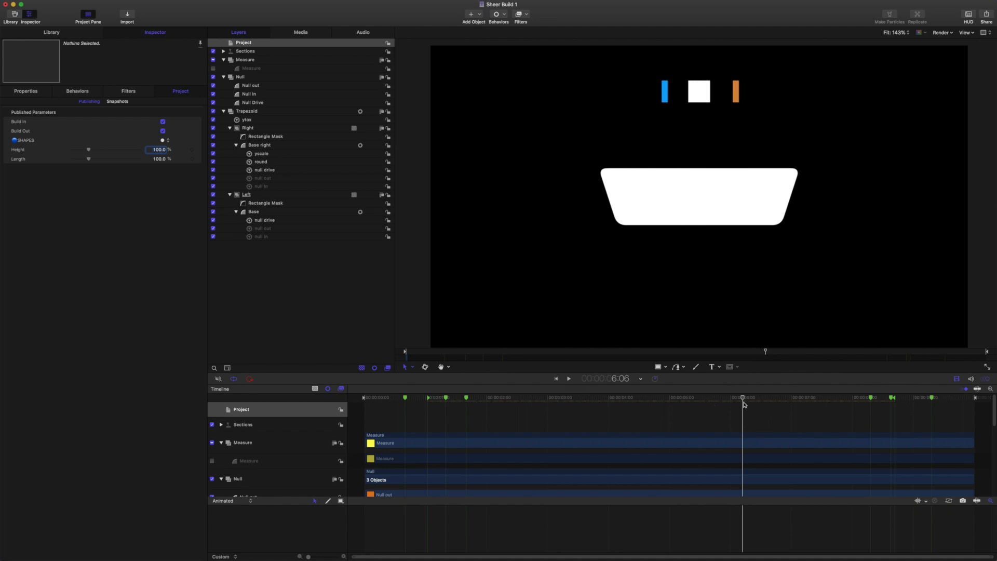
{"action": "left_click_drag", "start_coordinate": [743, 404], "coordinate": [634, 395]}
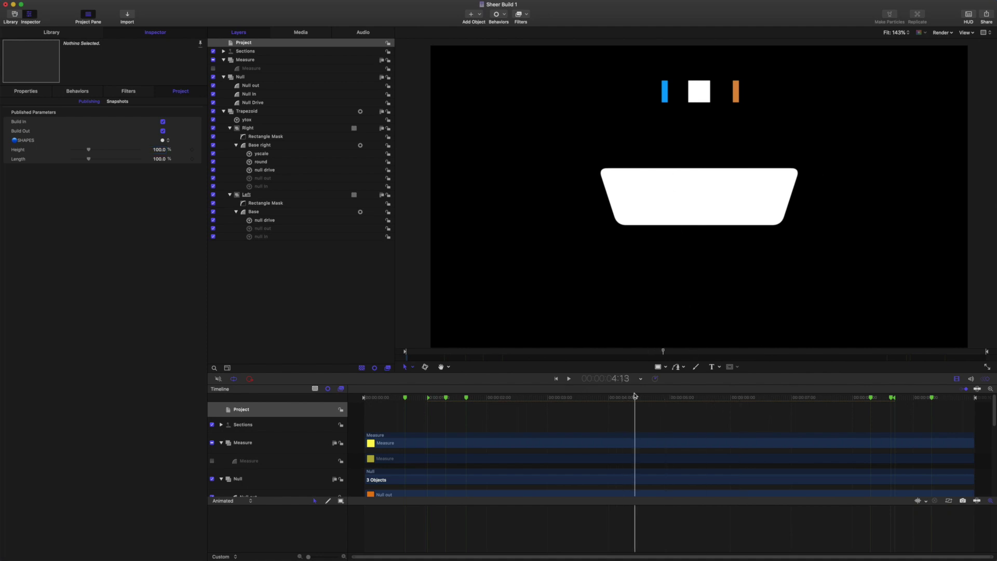